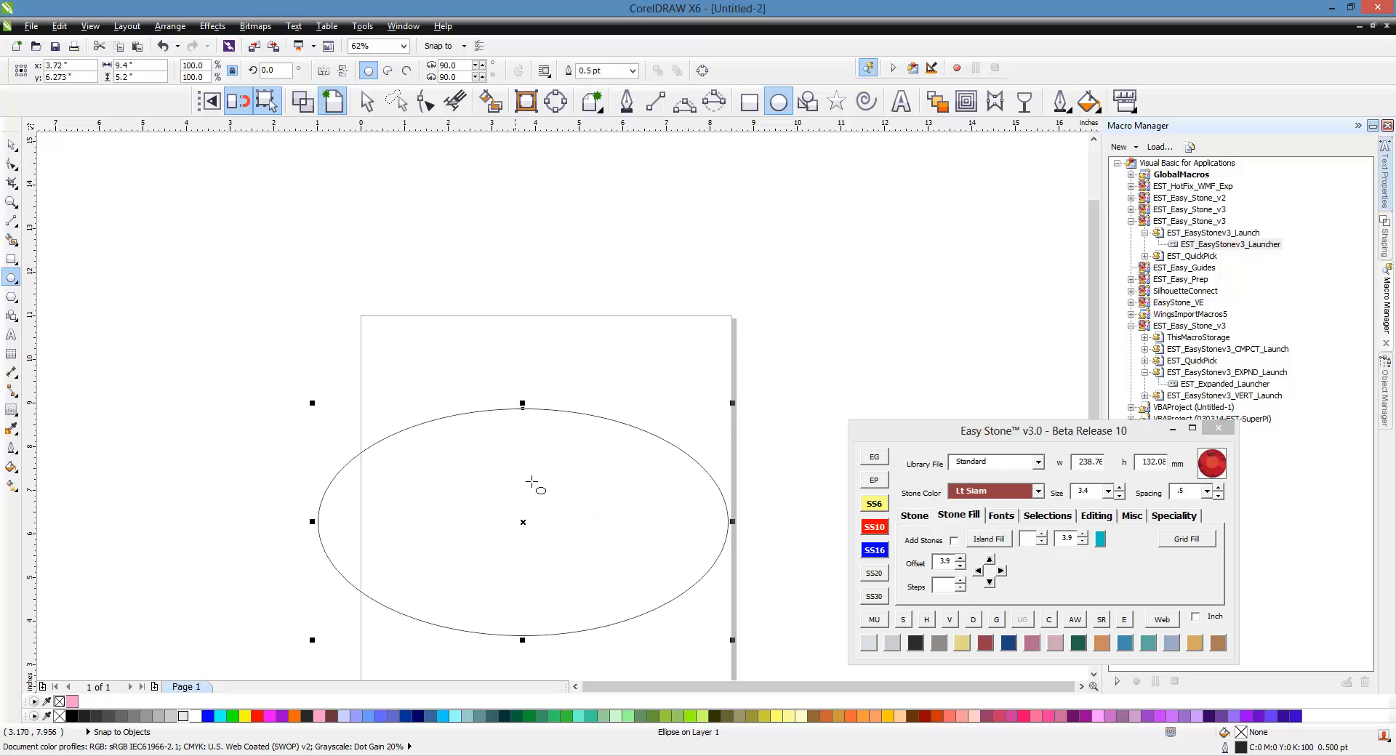
Step: Nudge the ellipse upward and add the text EAGLES above the page with the Text tool
drag(524, 521, 549, 505)
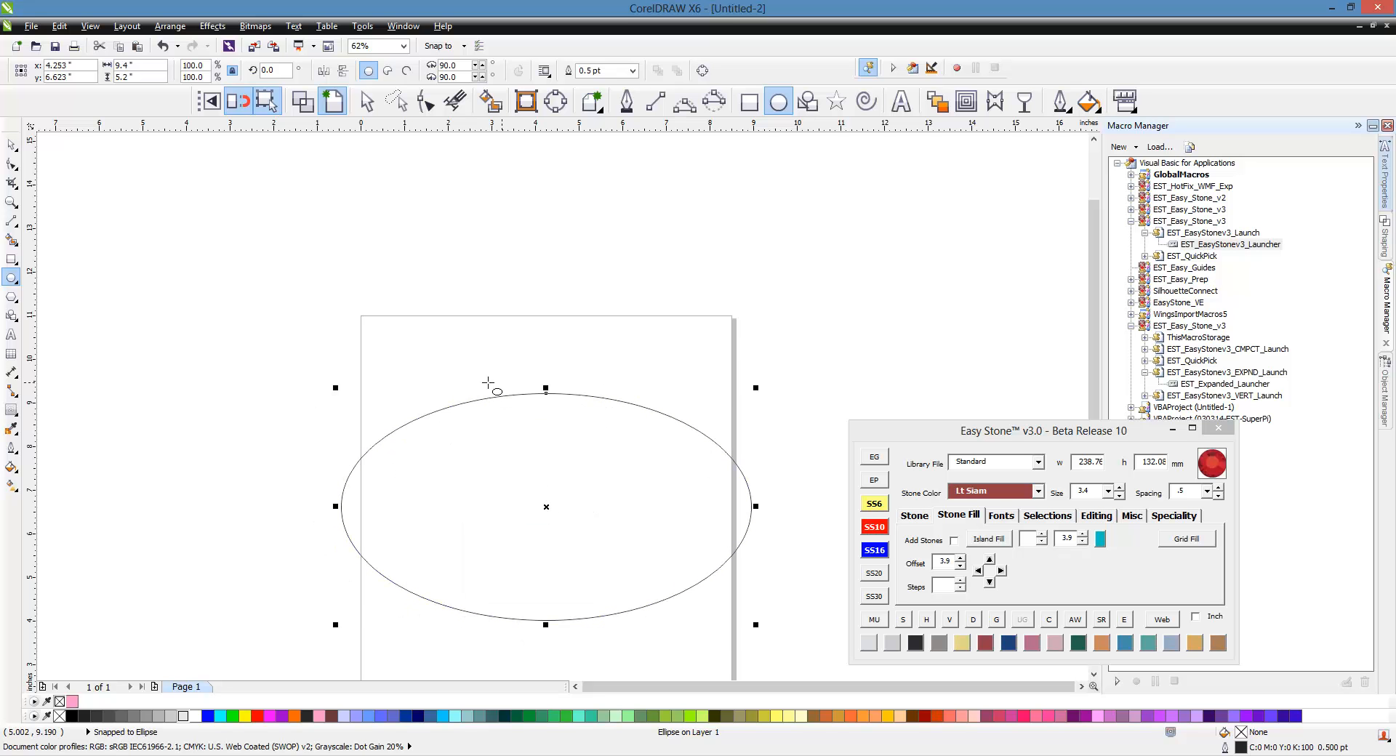
click(901, 101)
click(564, 292)
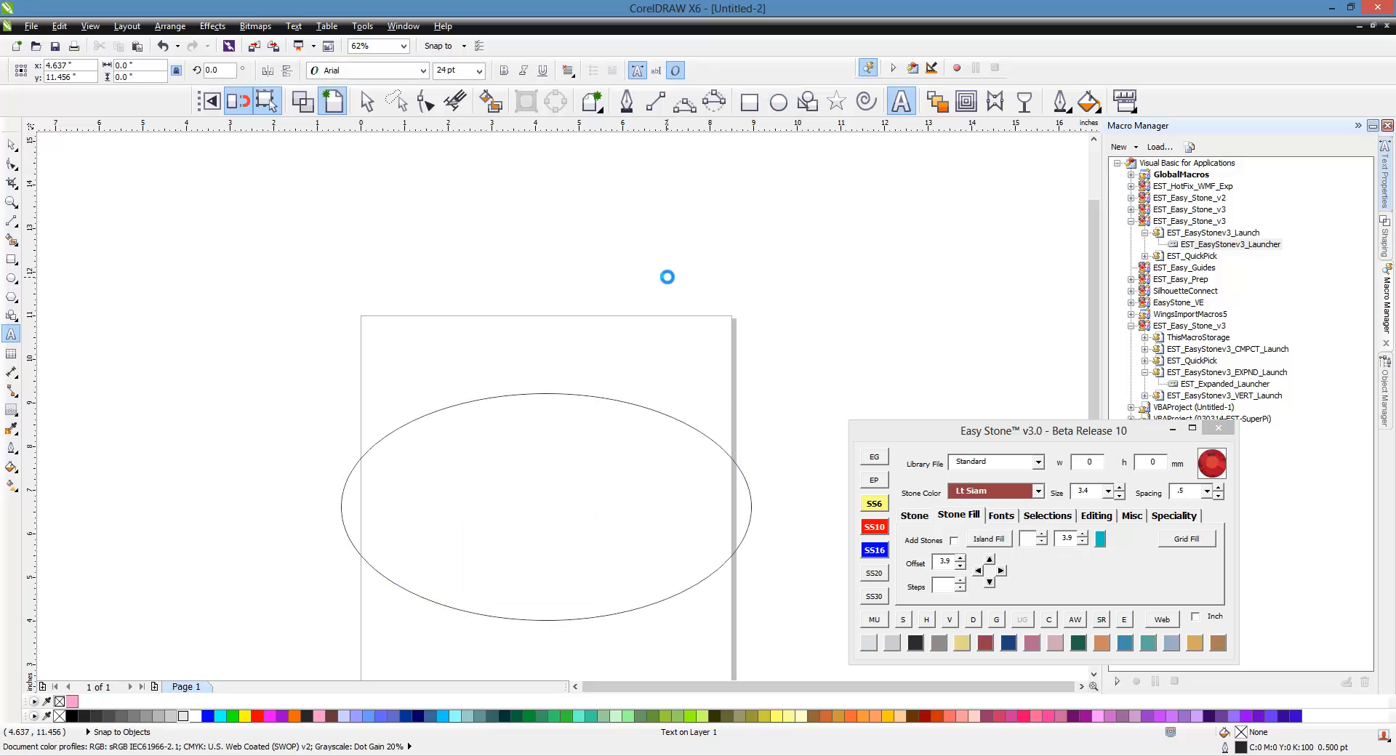
text(EGL)
key(BackSpace)
key(BackSpace)
key(BackSpace)
key(BackSpace)
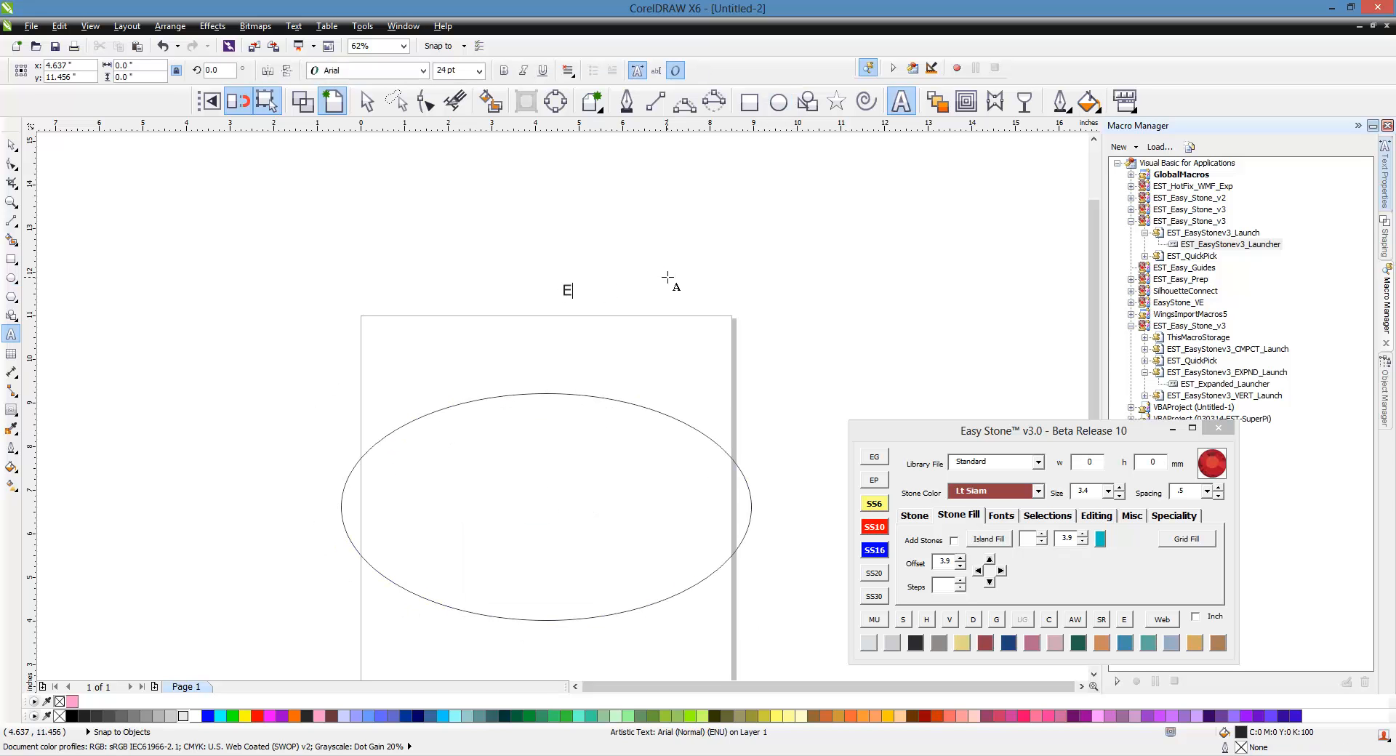
text(AGLES)
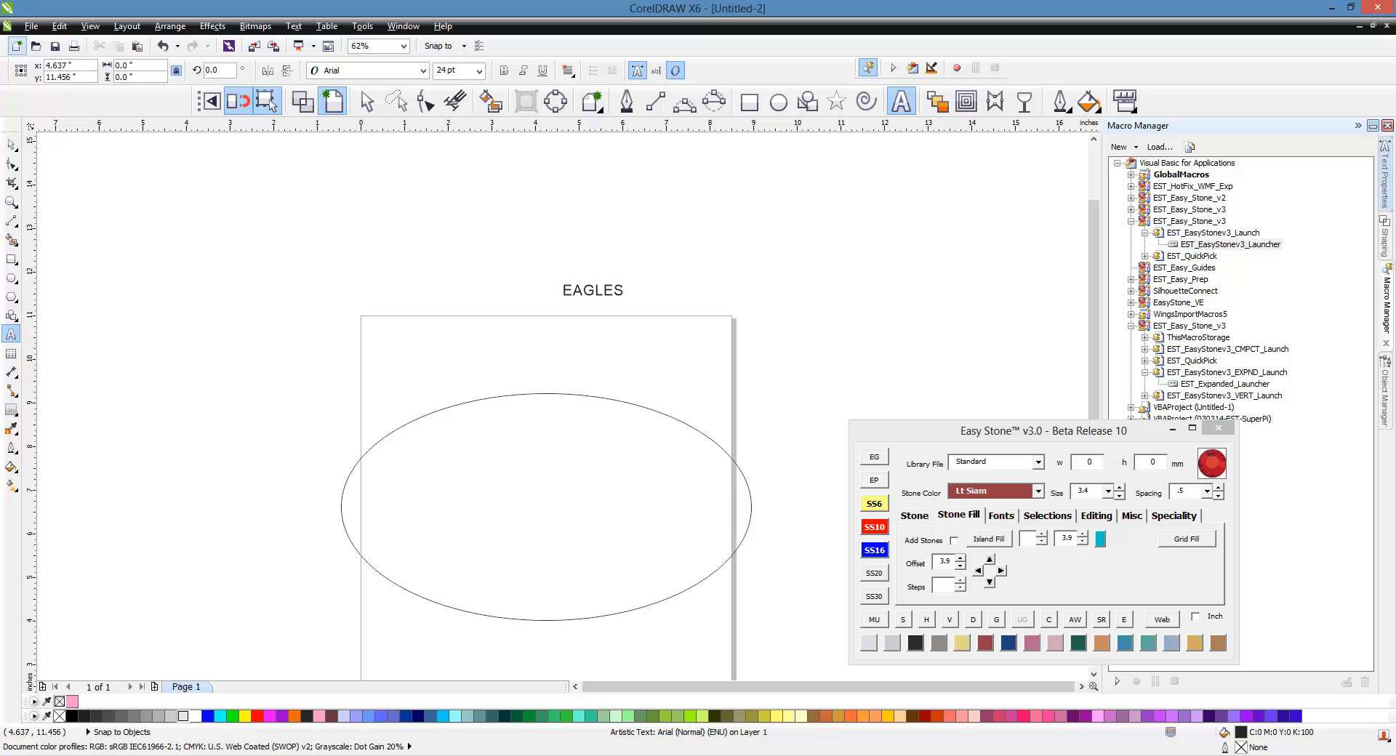
key(Escape)
click(12, 145)
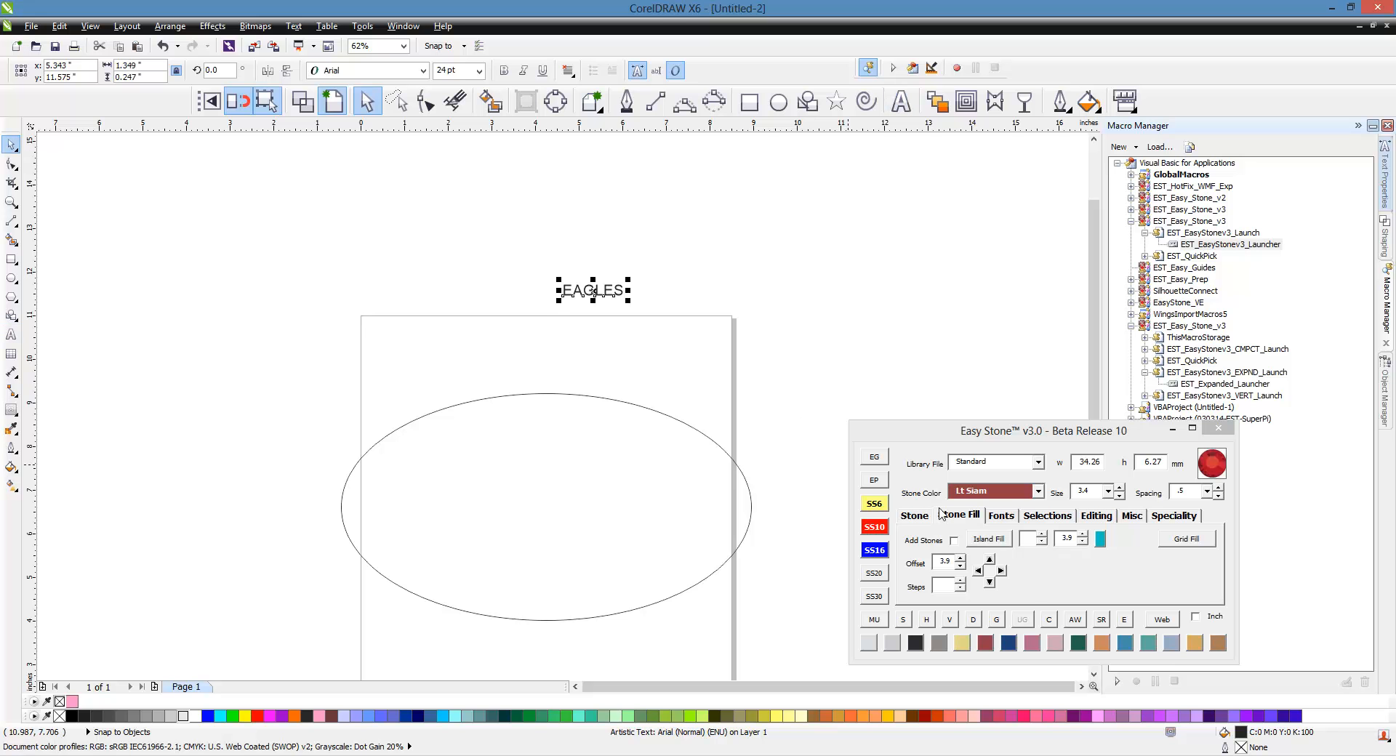
Step: Apply the rhinestone font EST - Boyz R Gross to EAGLES from the Easy Stone font manager and enlarge the text
click(999, 516)
click(953, 538)
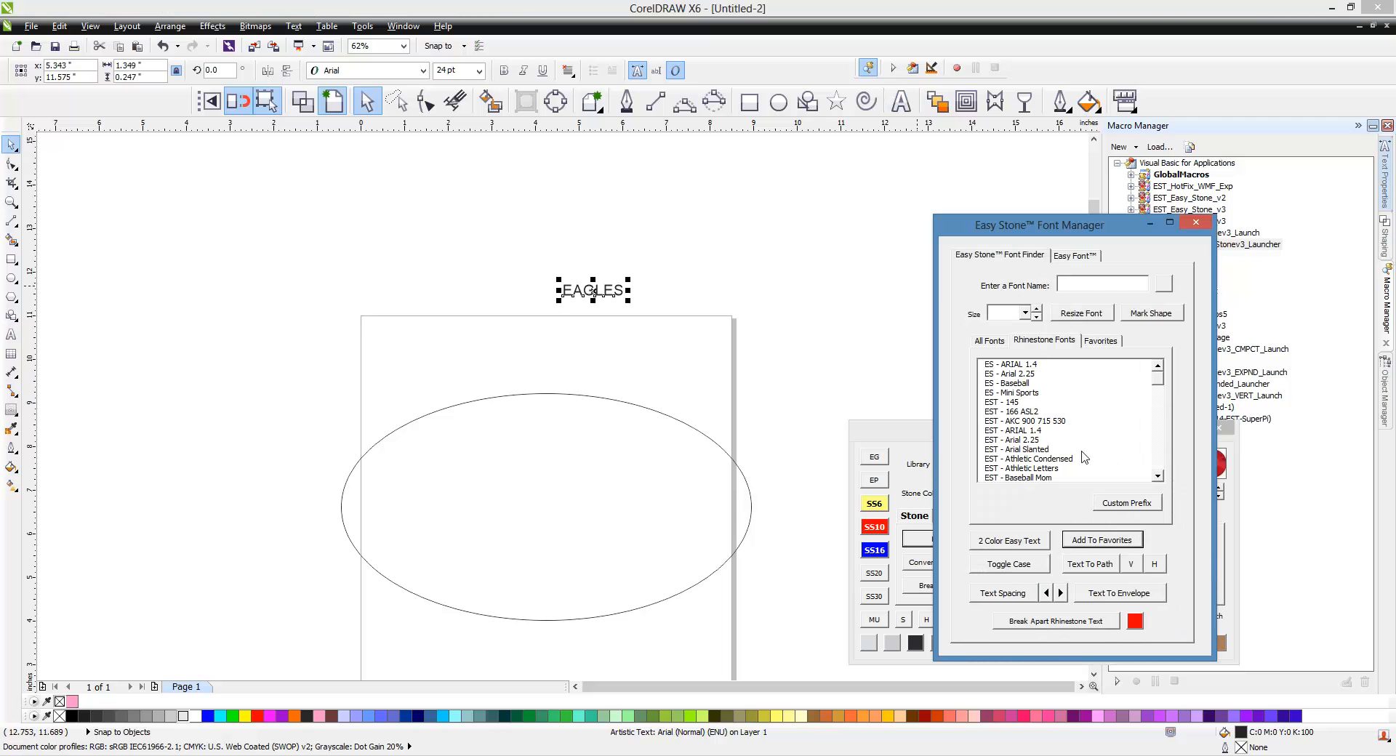
scroll(1158, 393, down, 2)
scroll(1156, 393, down, 1)
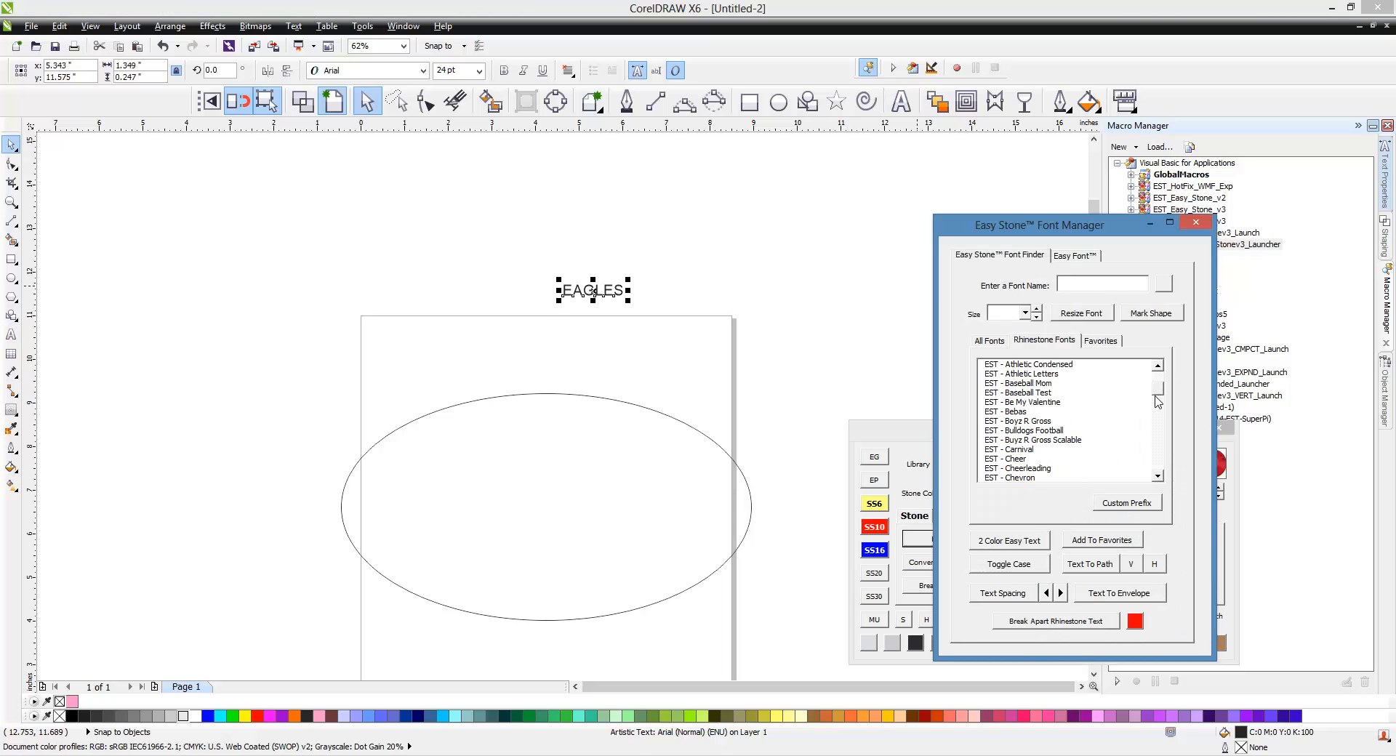
click(1050, 422)
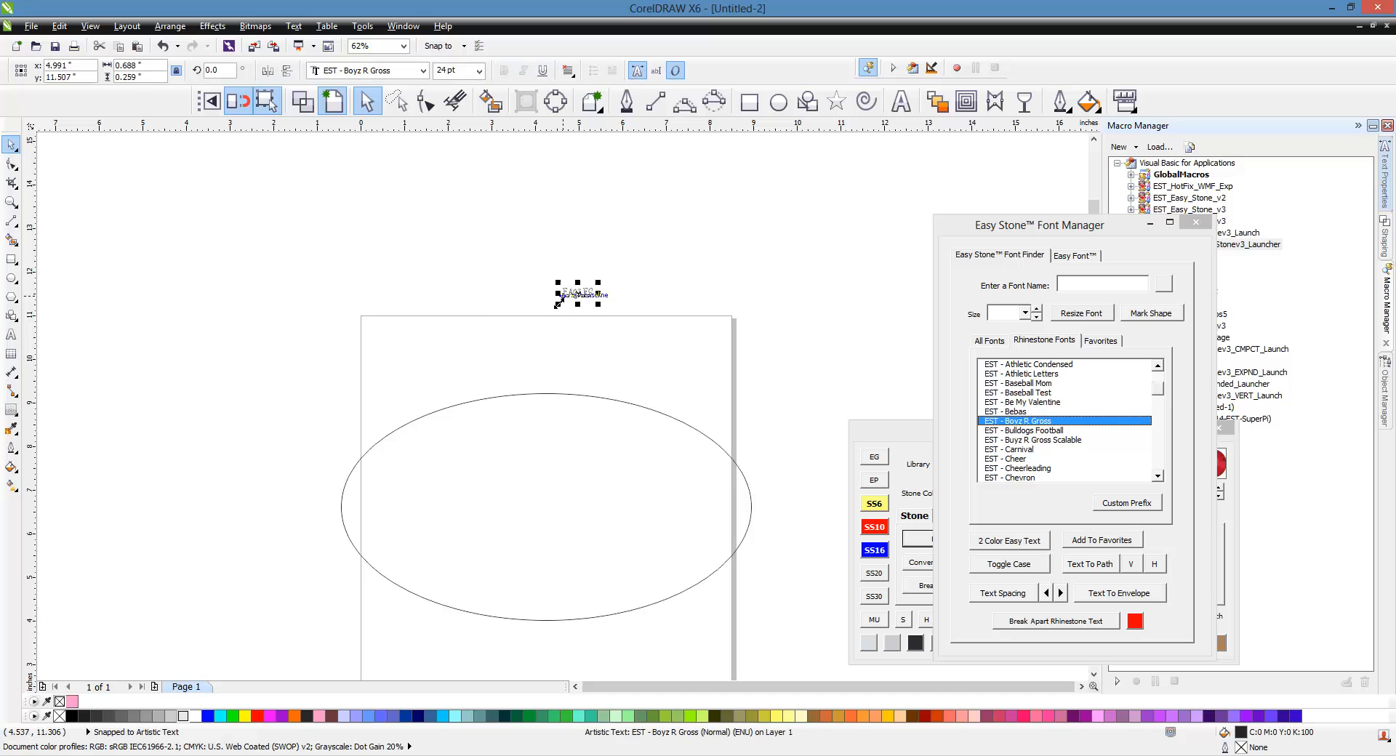
drag(558, 303, 427, 343)
Step: Shrink the ellipse to about 4.5 × 3.7 inches and move it lower on the page
click(436, 410)
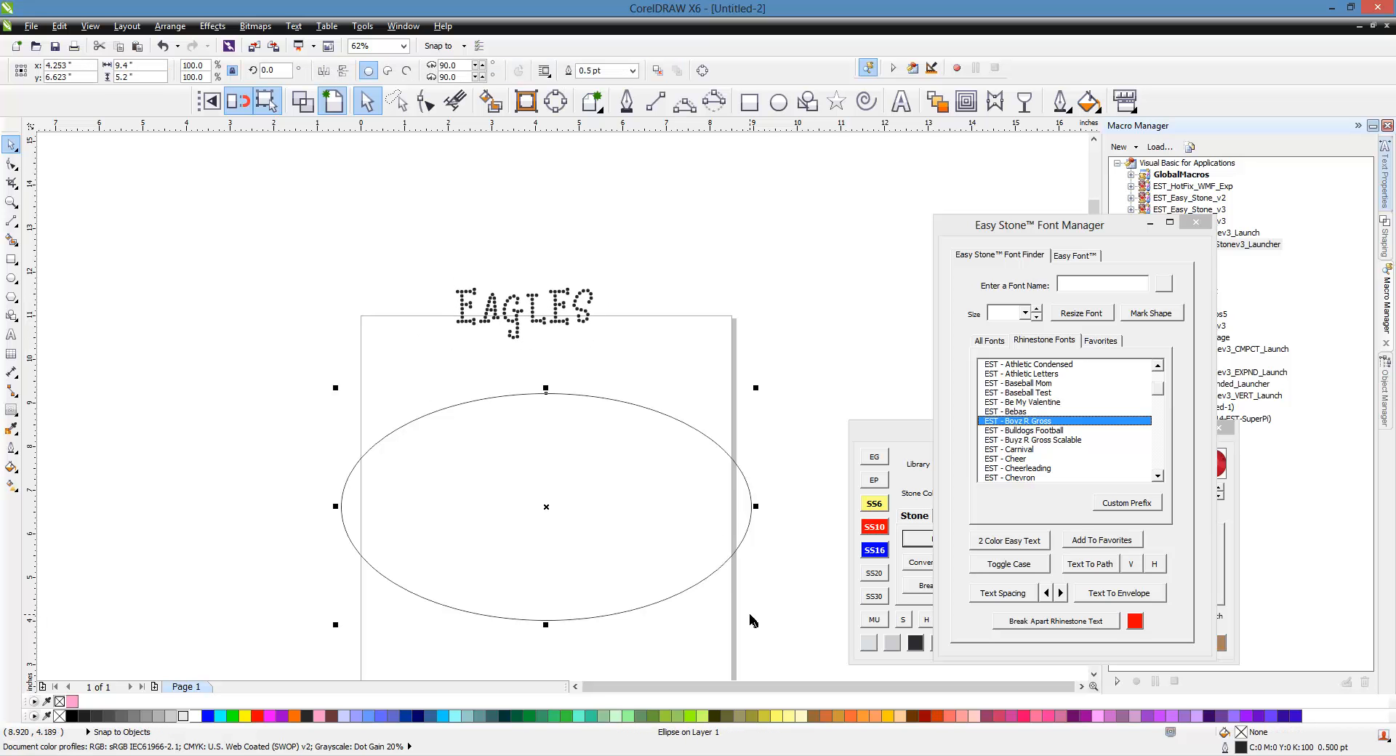
drag(756, 626, 587, 531)
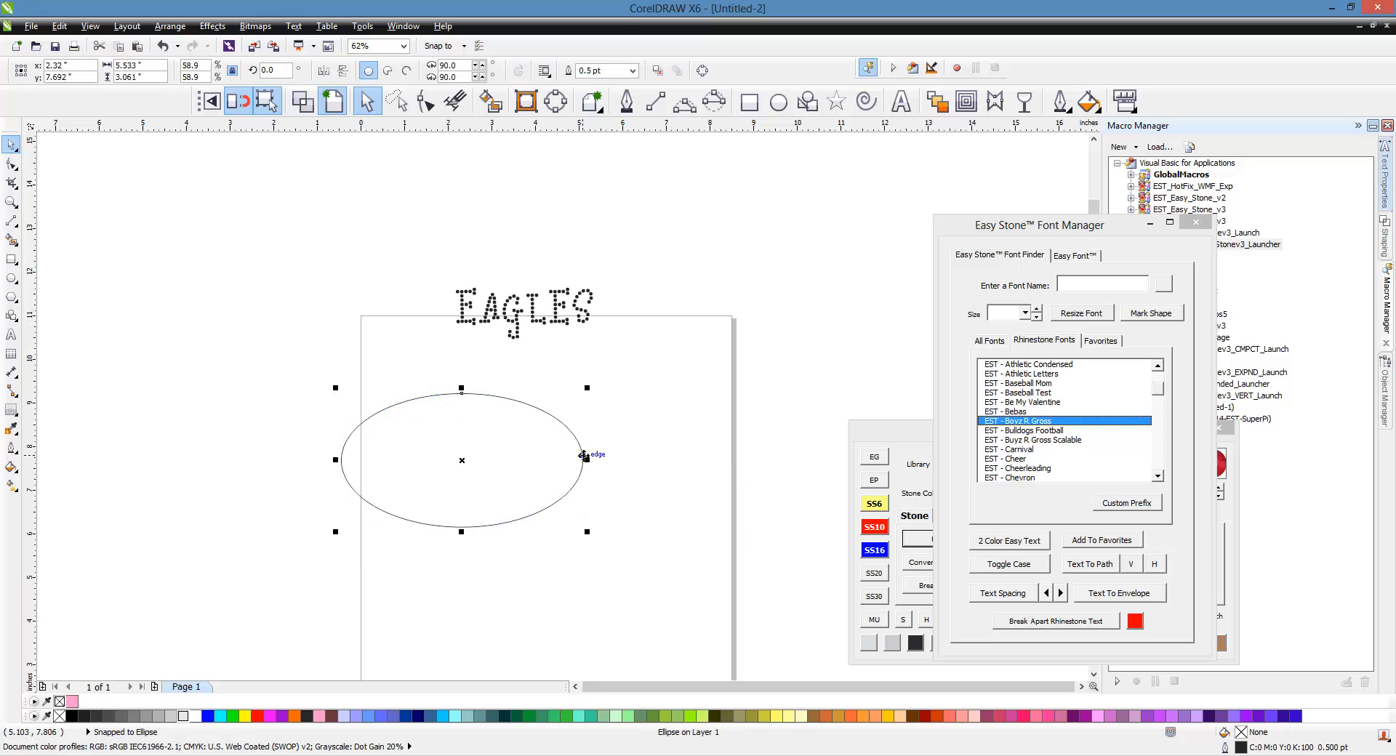
drag(583, 455, 599, 552)
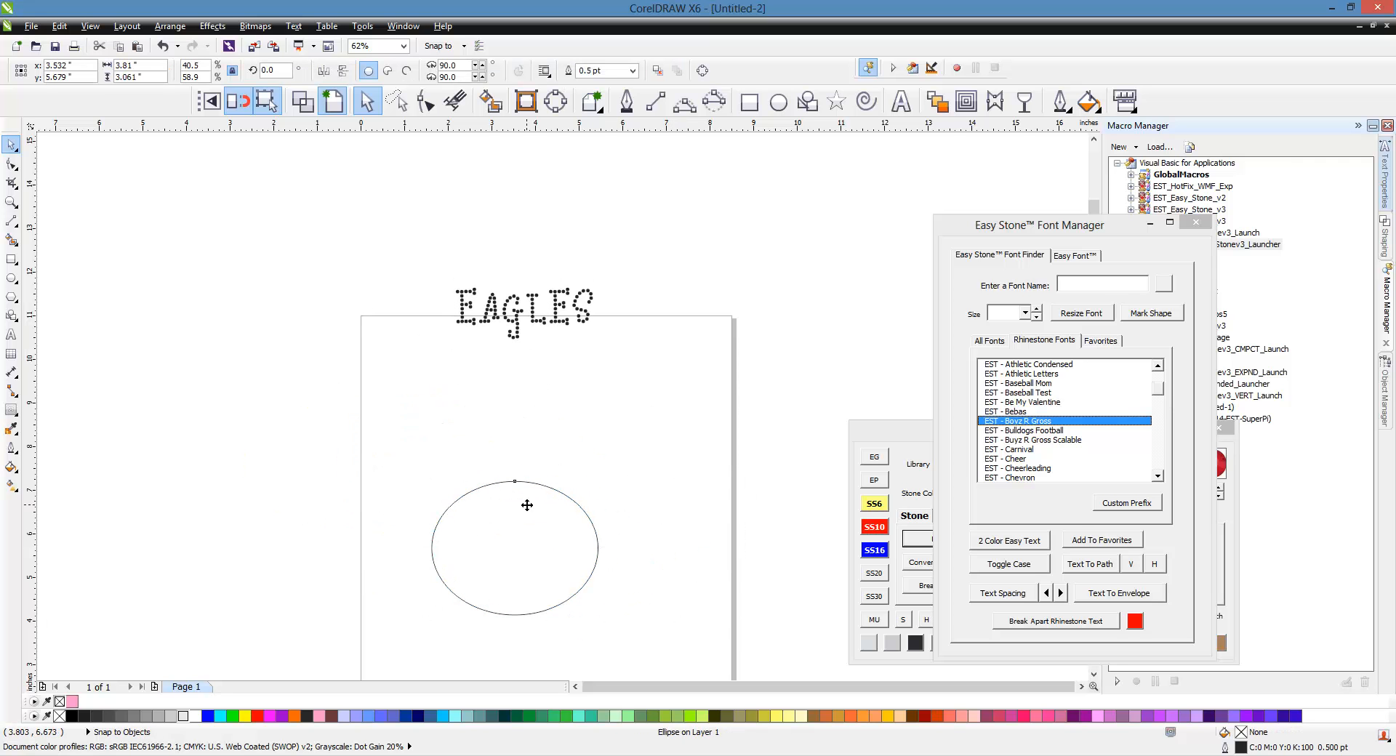
drag(527, 506, 545, 492)
drag(618, 606, 678, 632)
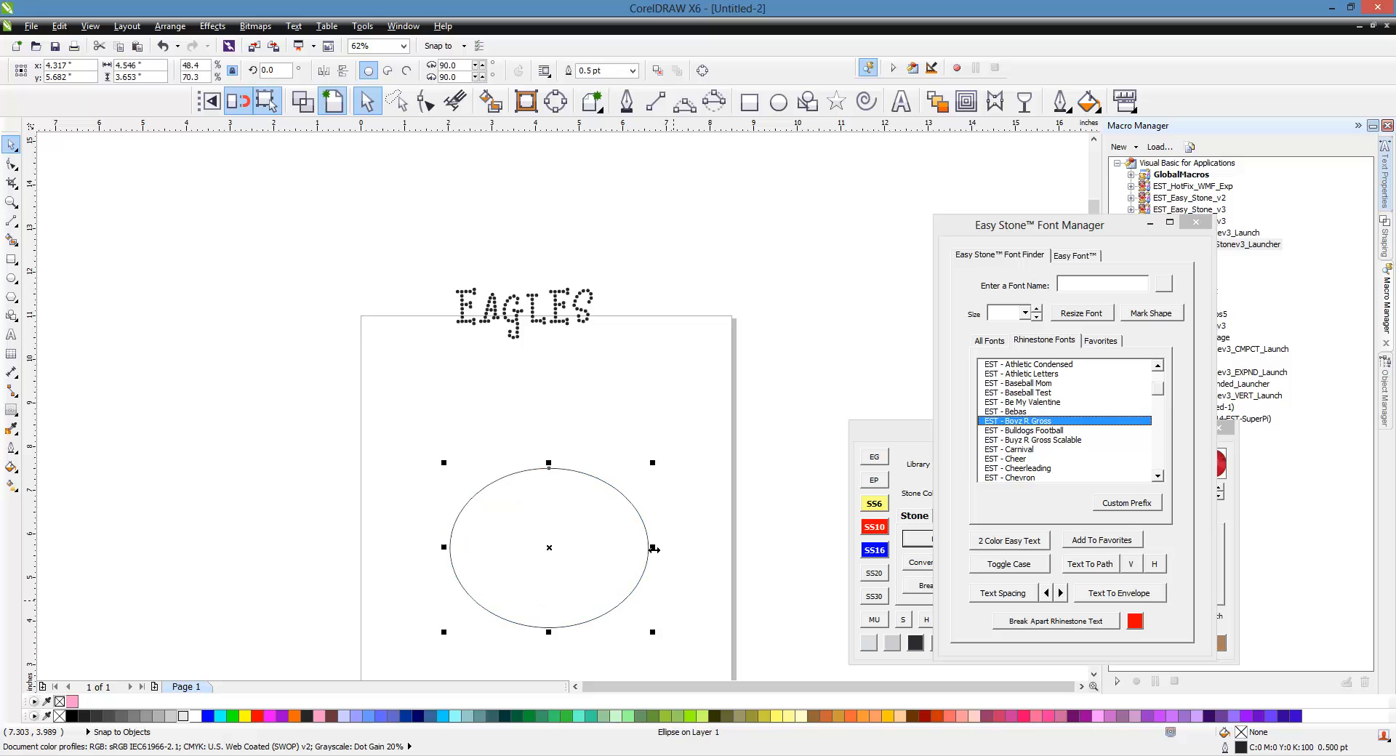
Step: Fit the EAGLES text onto the top of the ellipse with Text To Path
click(533, 319)
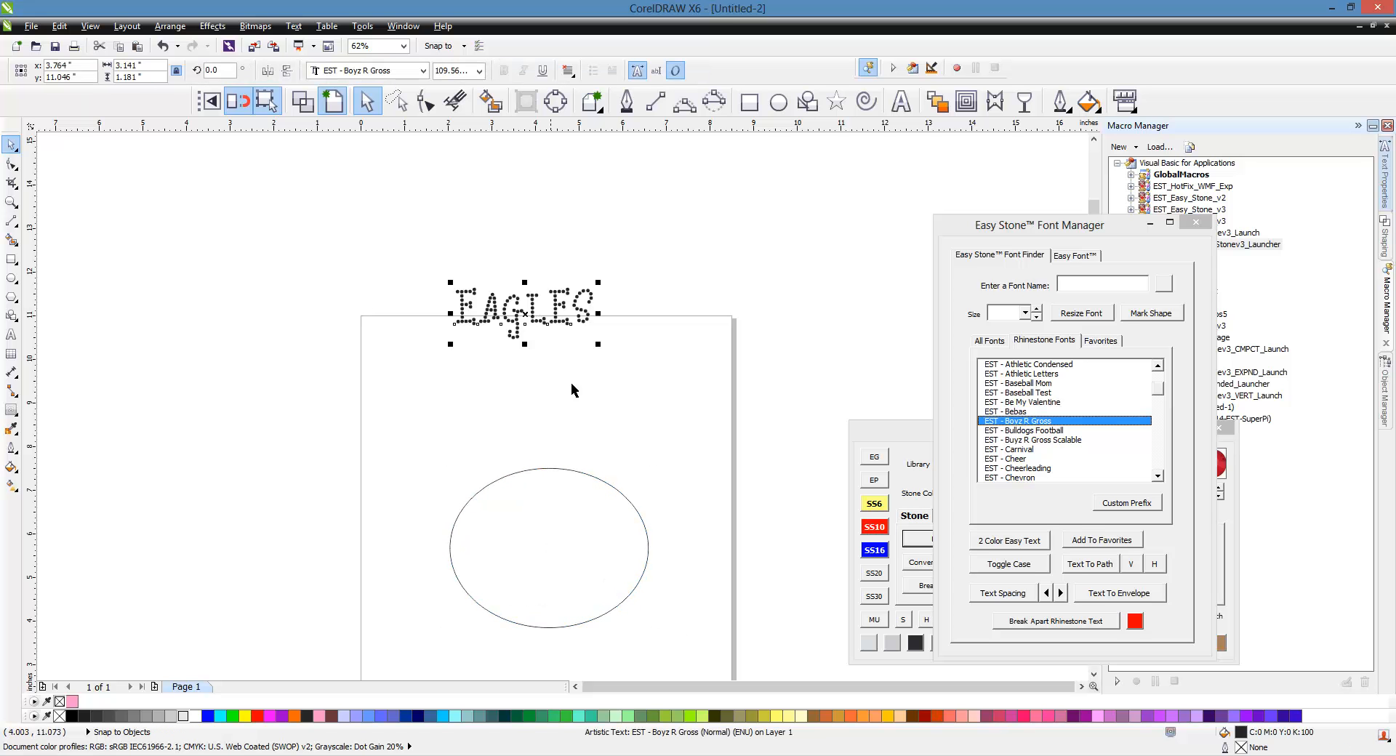
shift+click(615, 499)
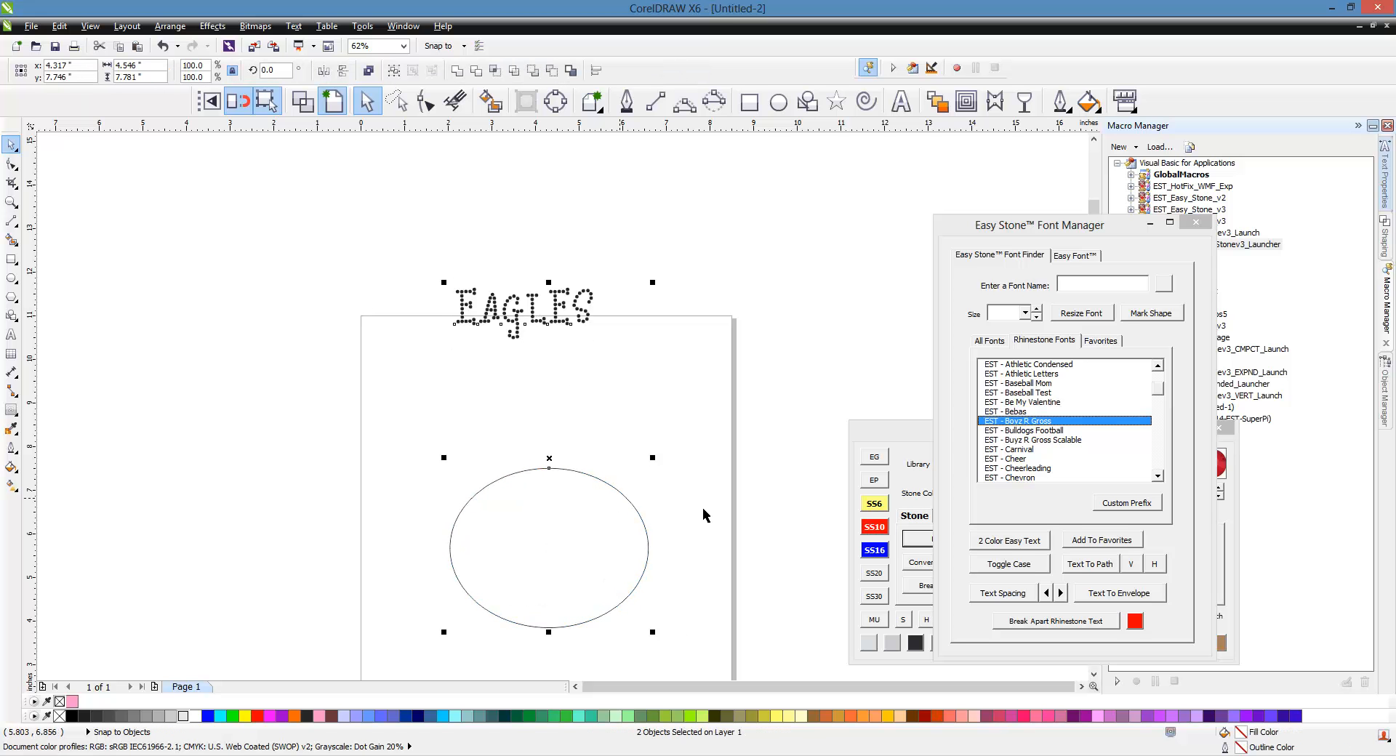
click(1089, 566)
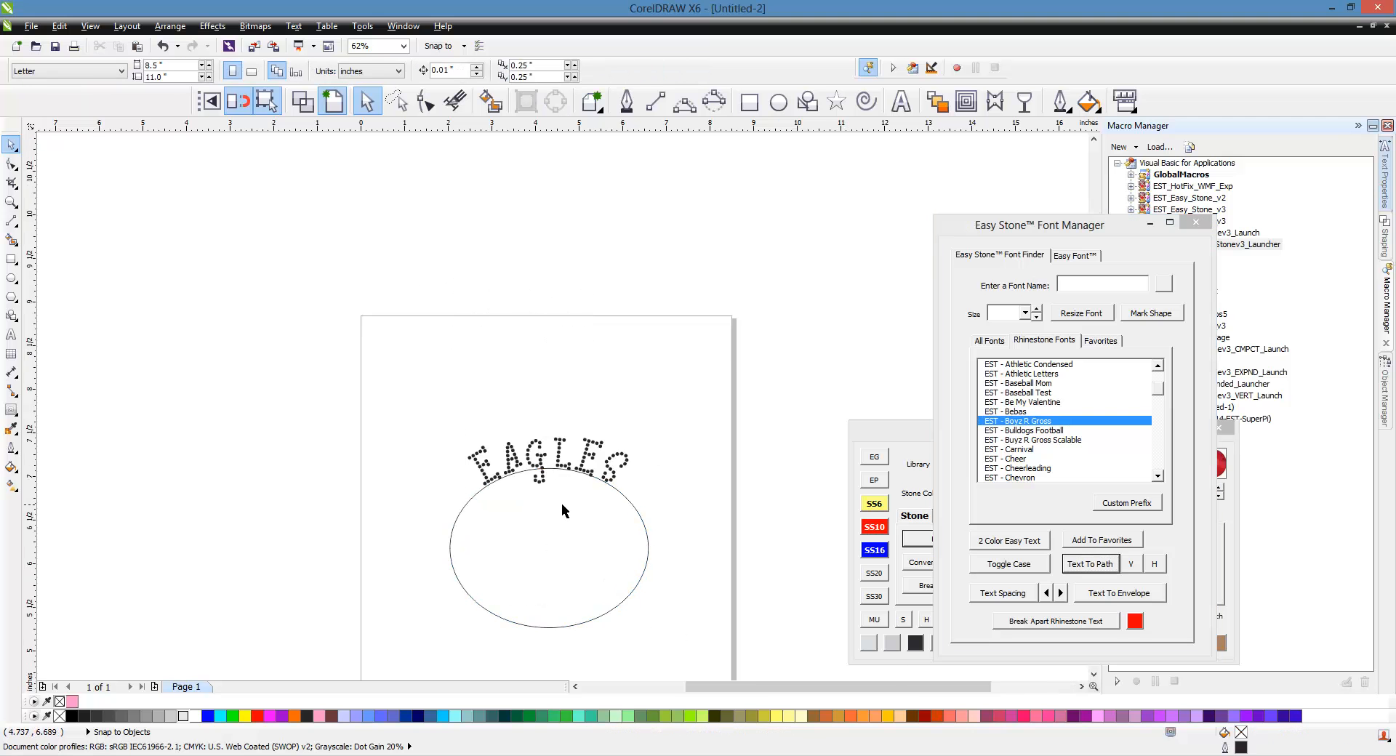
Step: Try resizing the path text's rhinestones to size 2.6, then undo the resize
scroll(562, 503, up, 3)
scroll(549, 314, down, 2)
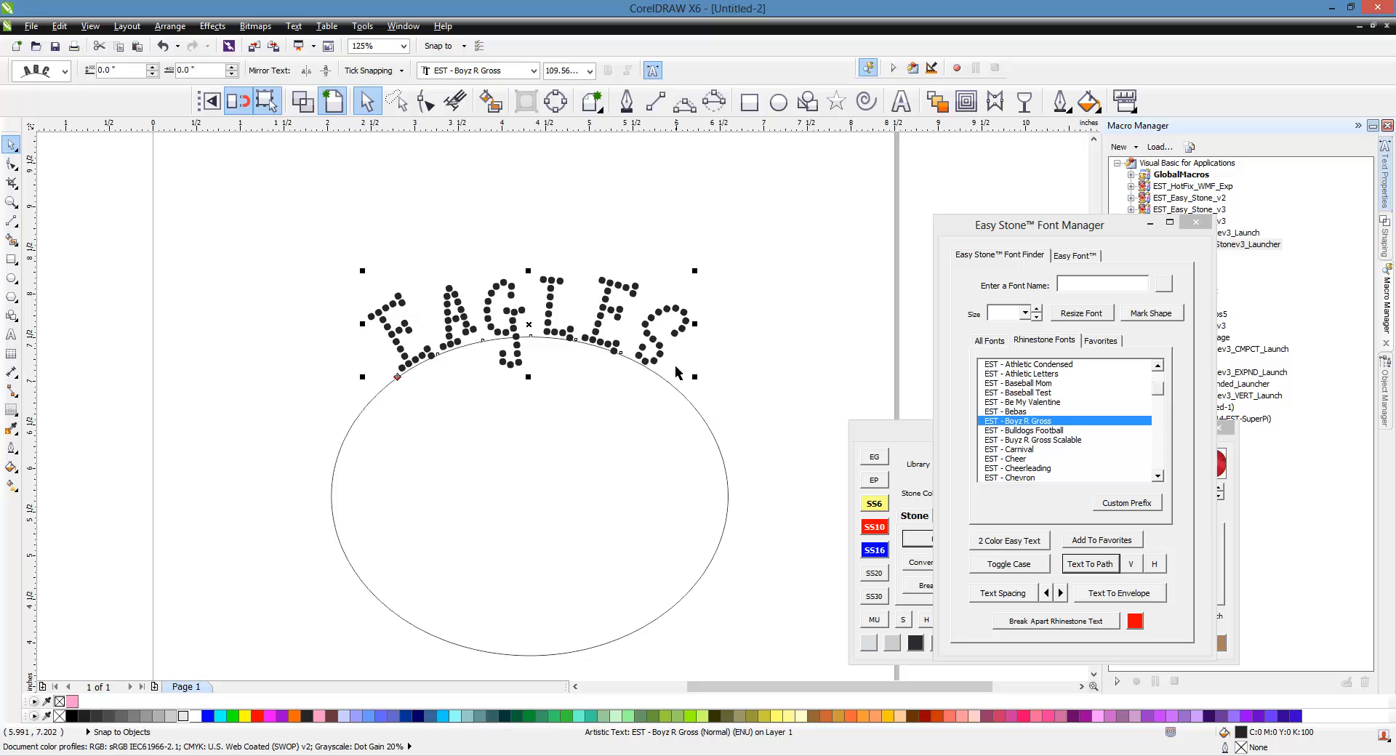
click(1024, 314)
click(1024, 314)
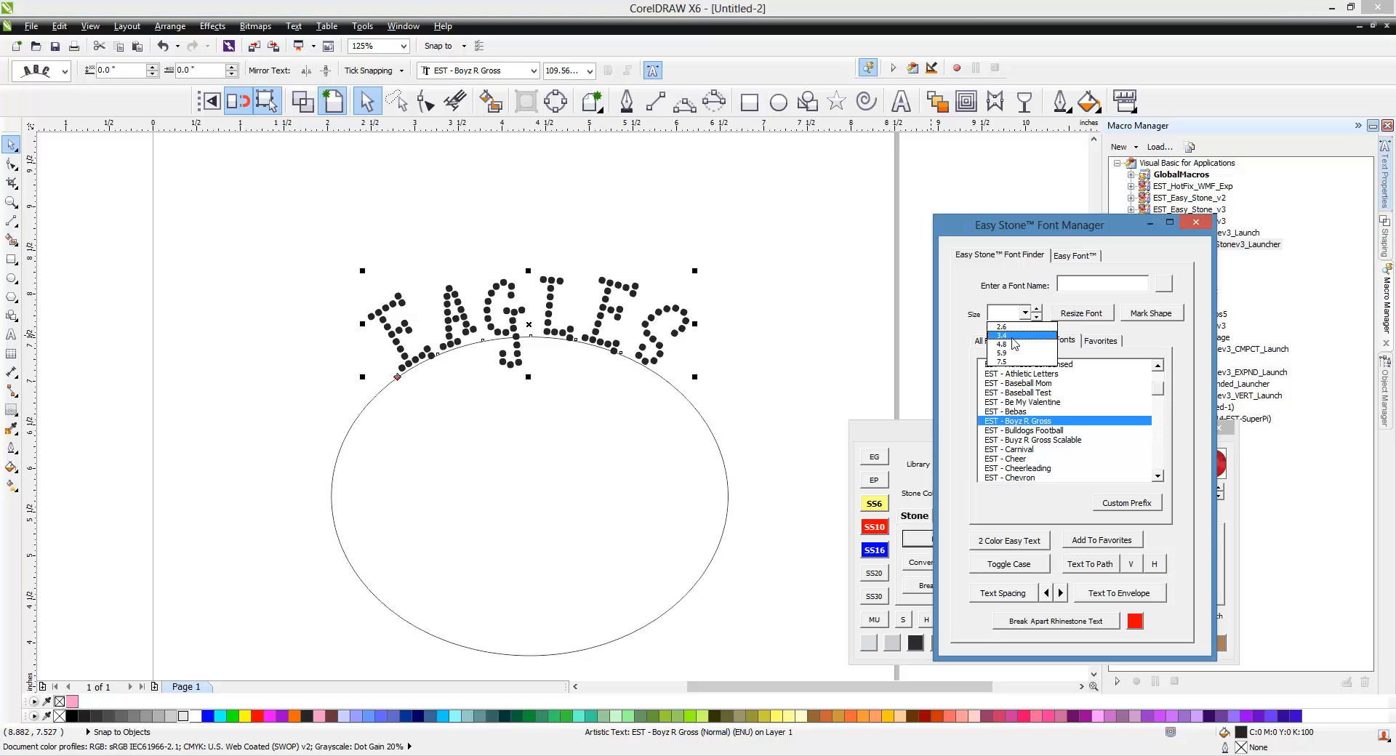
click(1013, 343)
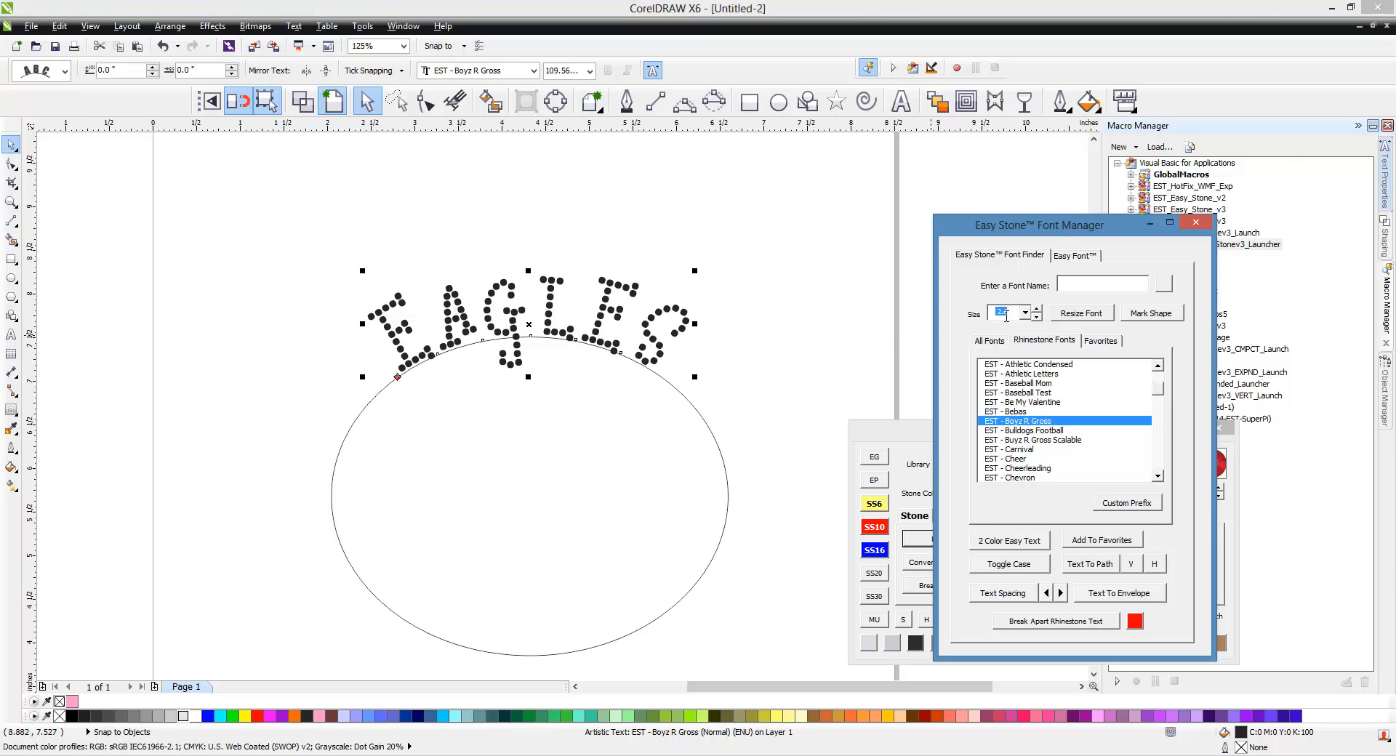
click(1077, 316)
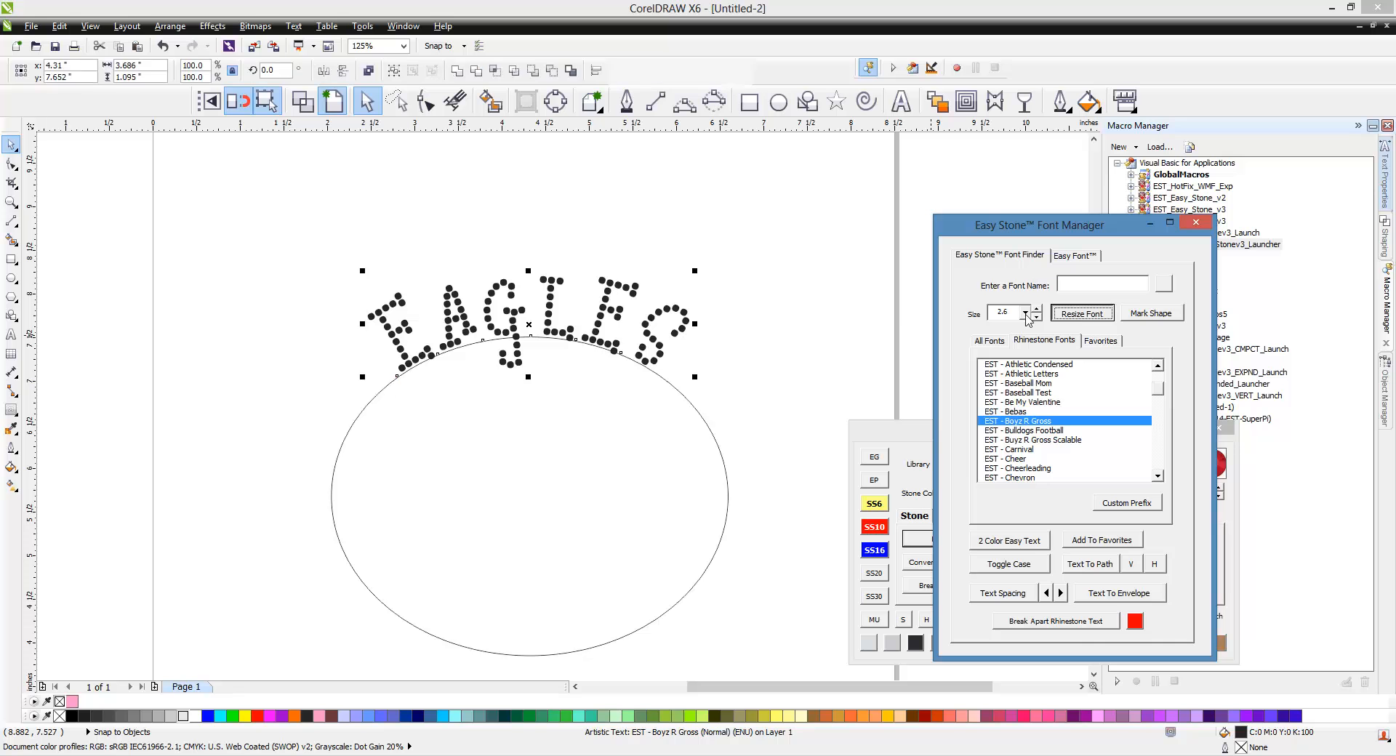
click(799, 310)
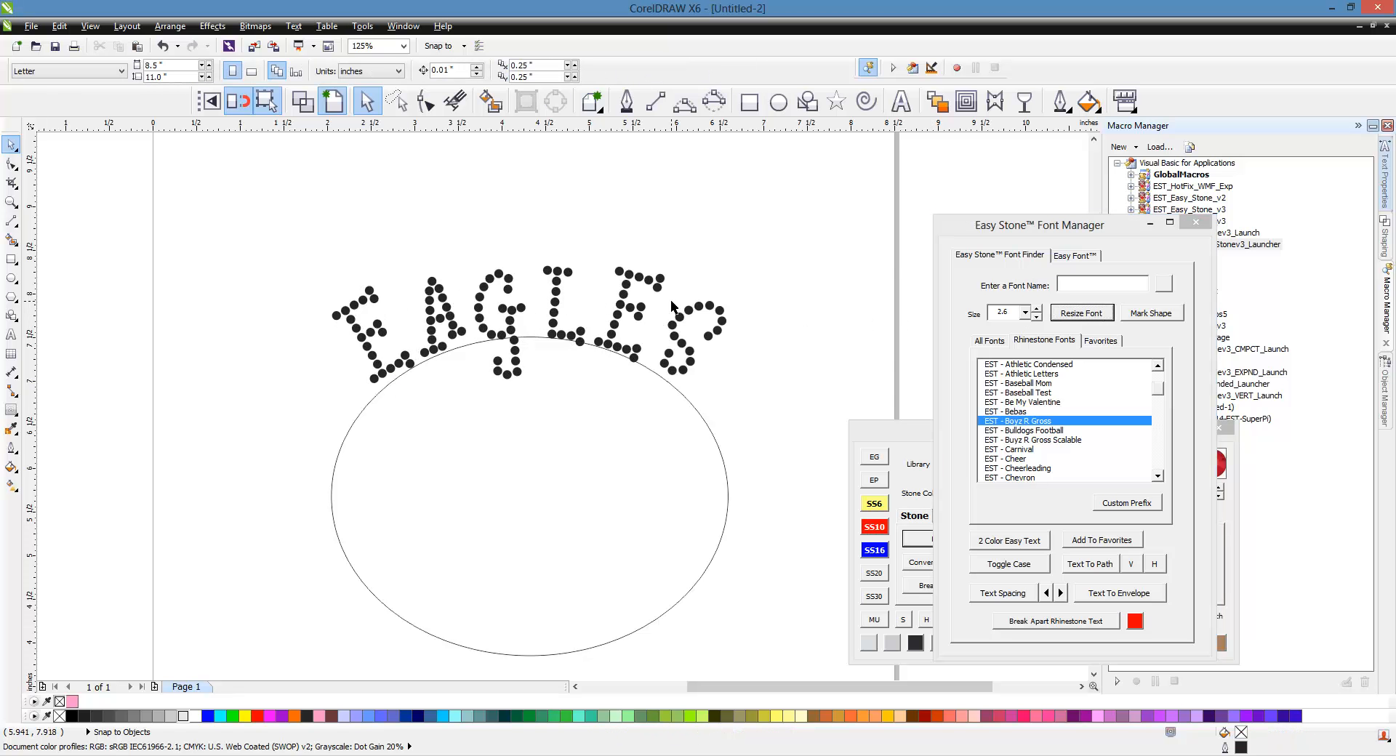
key(ctrl+z)
Step: Resize the path text's rhinestones to size 4.8
drag(731, 222, 403, 408)
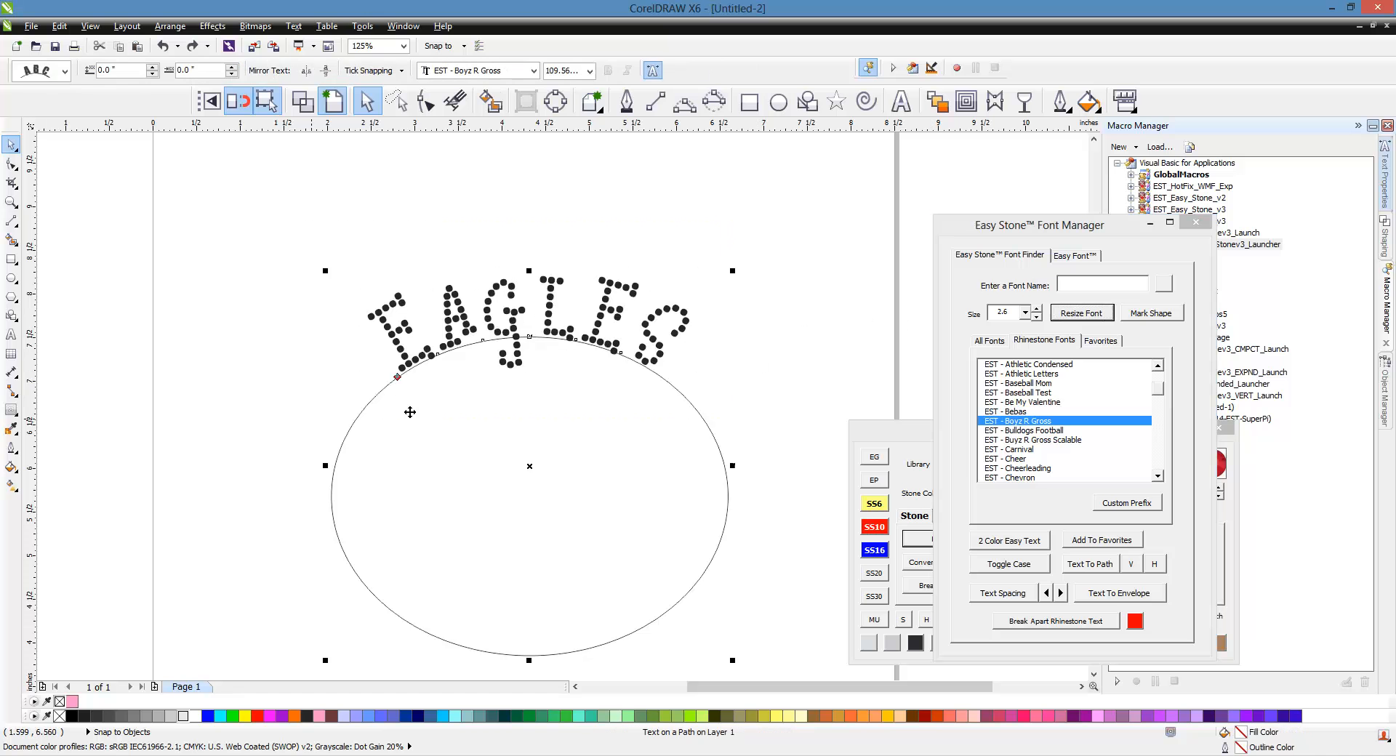
click(707, 277)
click(603, 283)
click(603, 283)
click(1024, 313)
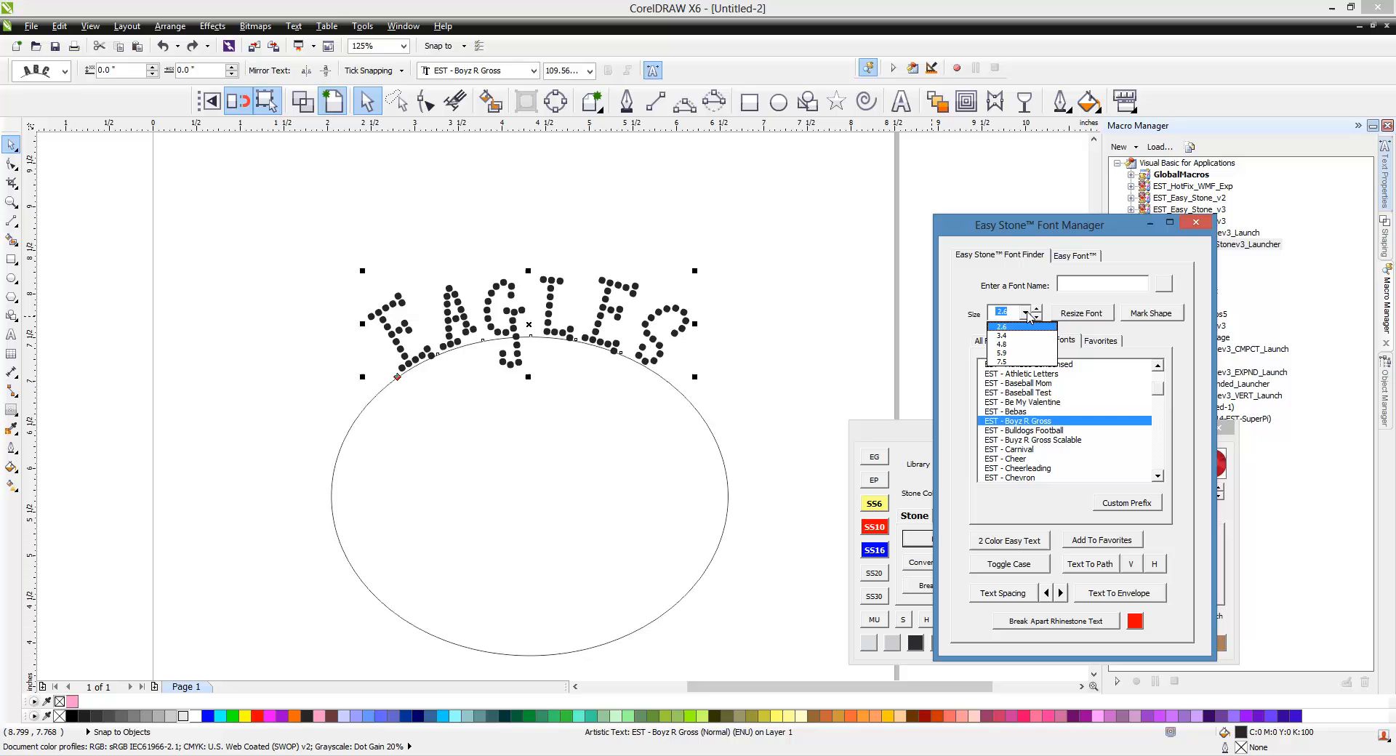
click(1018, 349)
click(1063, 315)
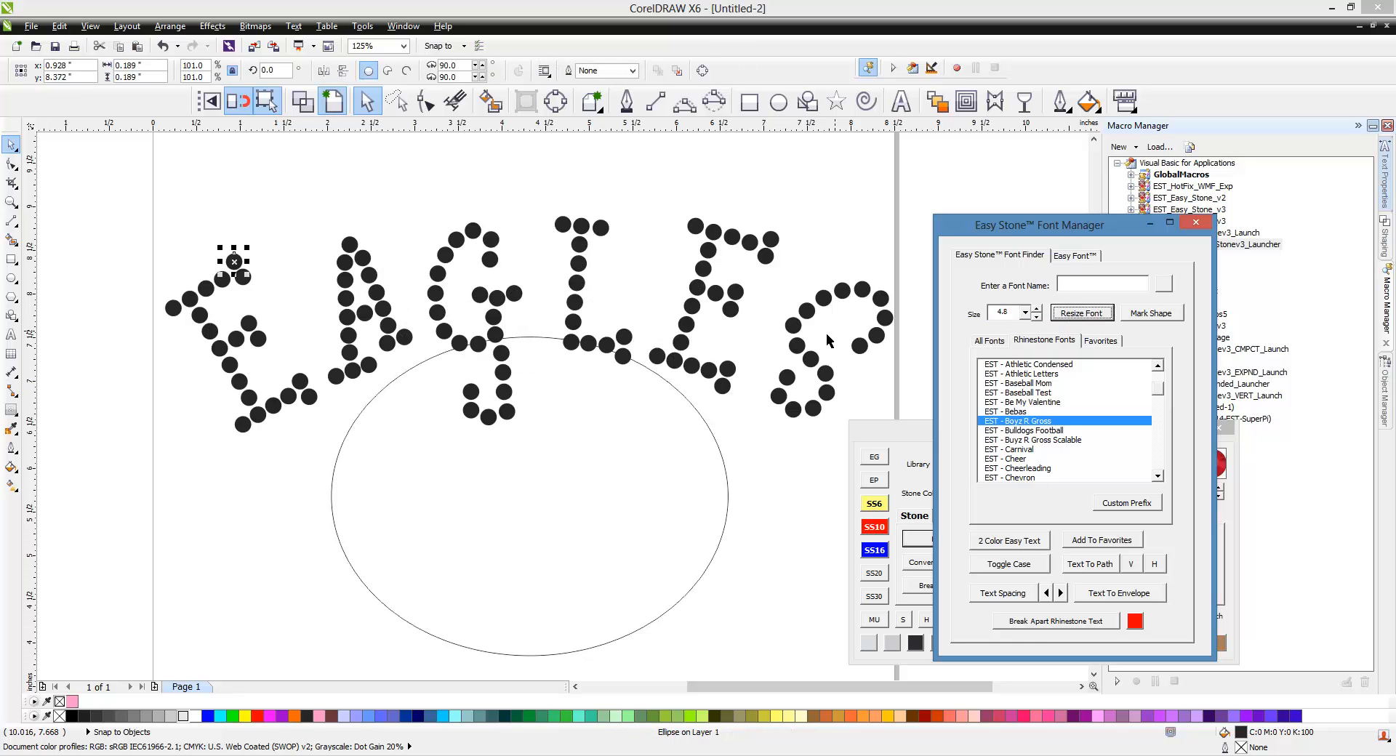
Step: Undo the text-to-path fitting of EAGLES
click(724, 466)
scroll(407, 412, down, 1)
click(681, 562)
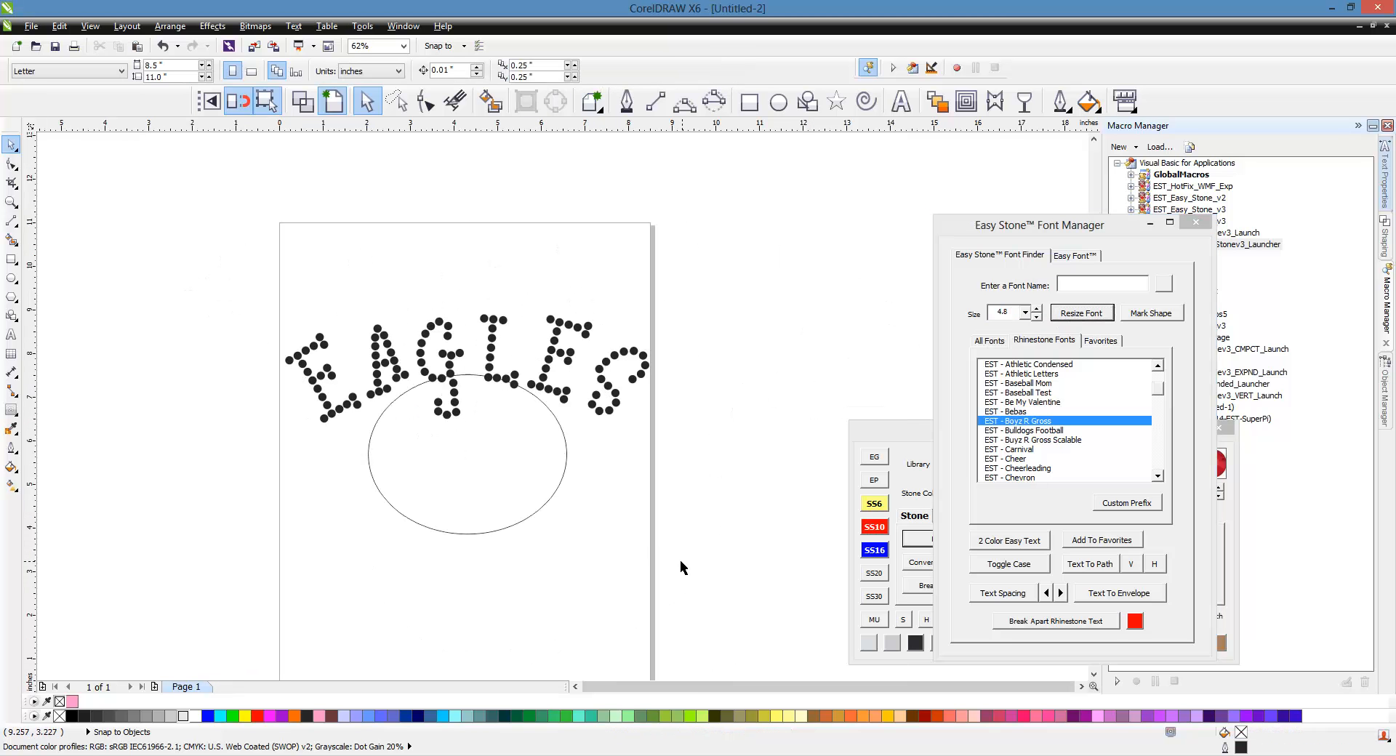
scroll(544, 367, up, 1)
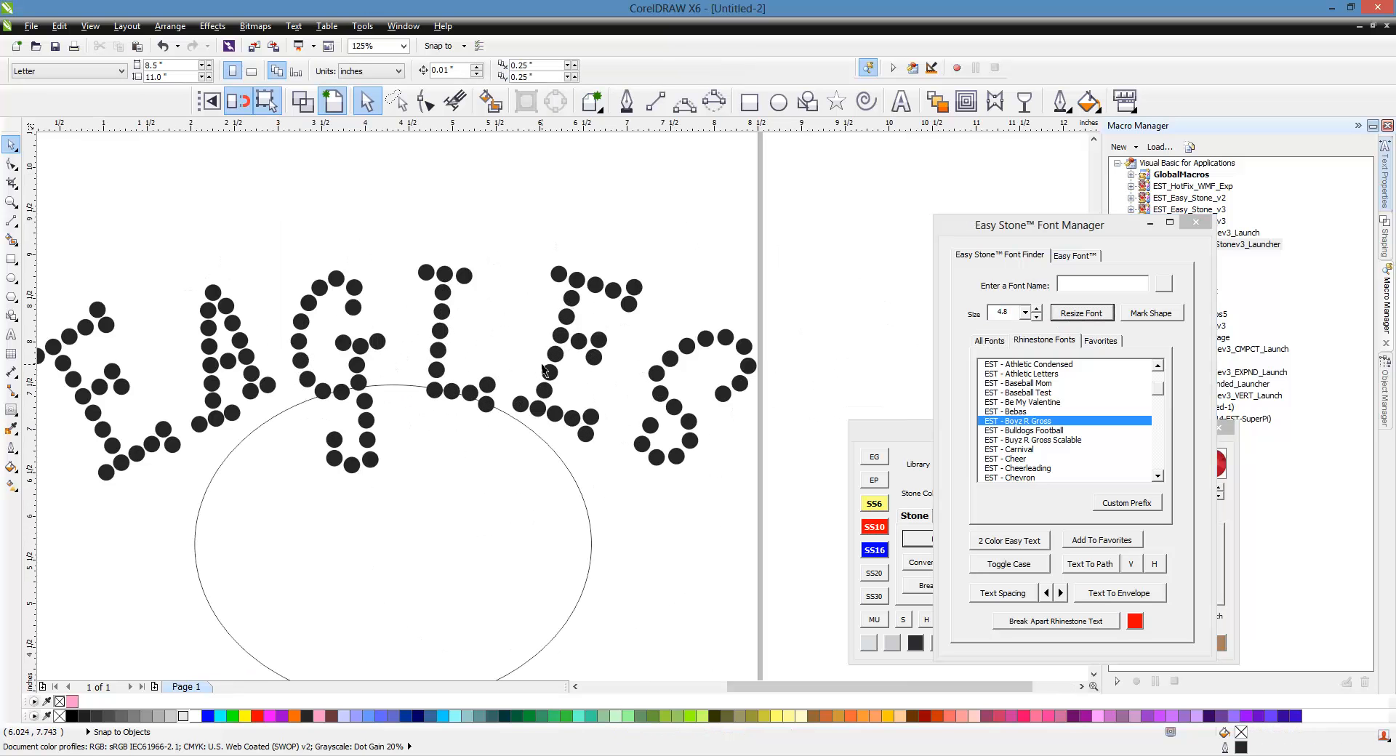
scroll(544, 368, down, 1)
scroll(435, 397, up, 1)
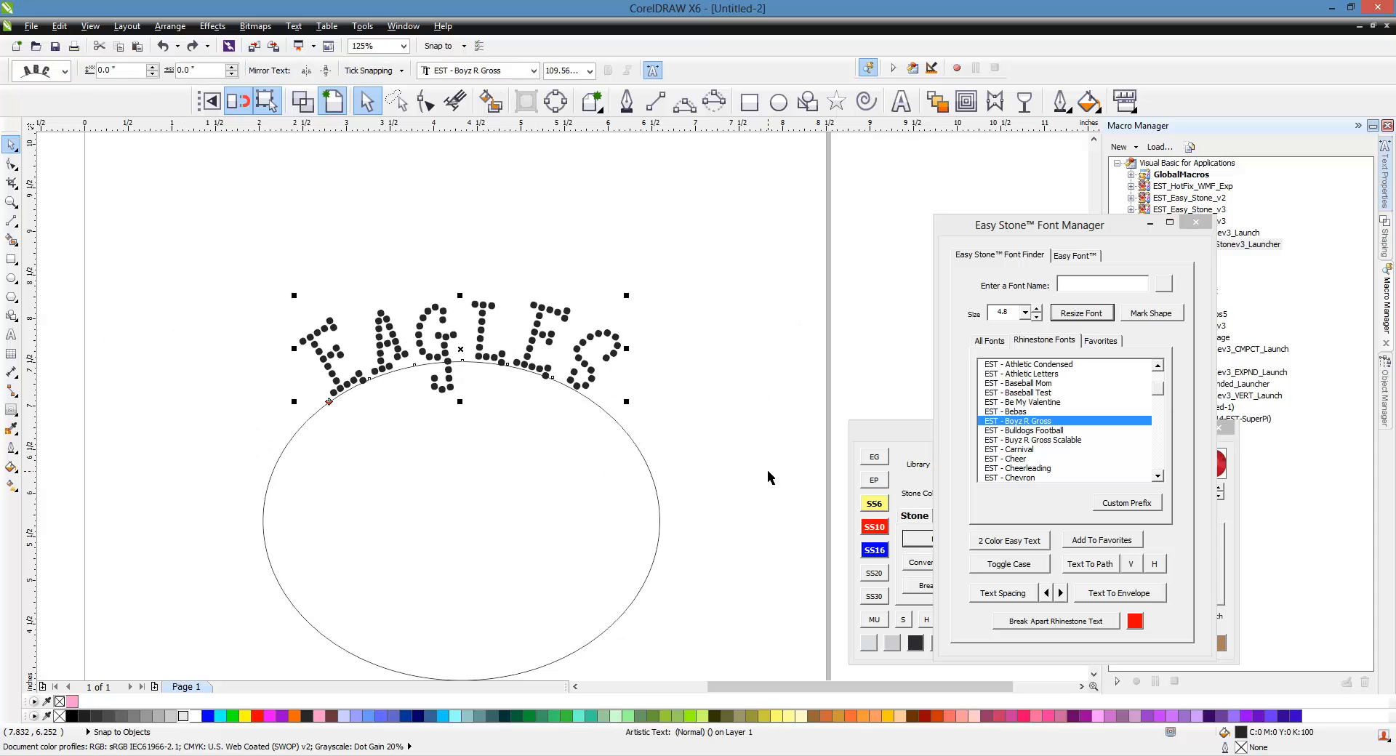
key(ctrl+z)
scroll(768, 471, down, 1)
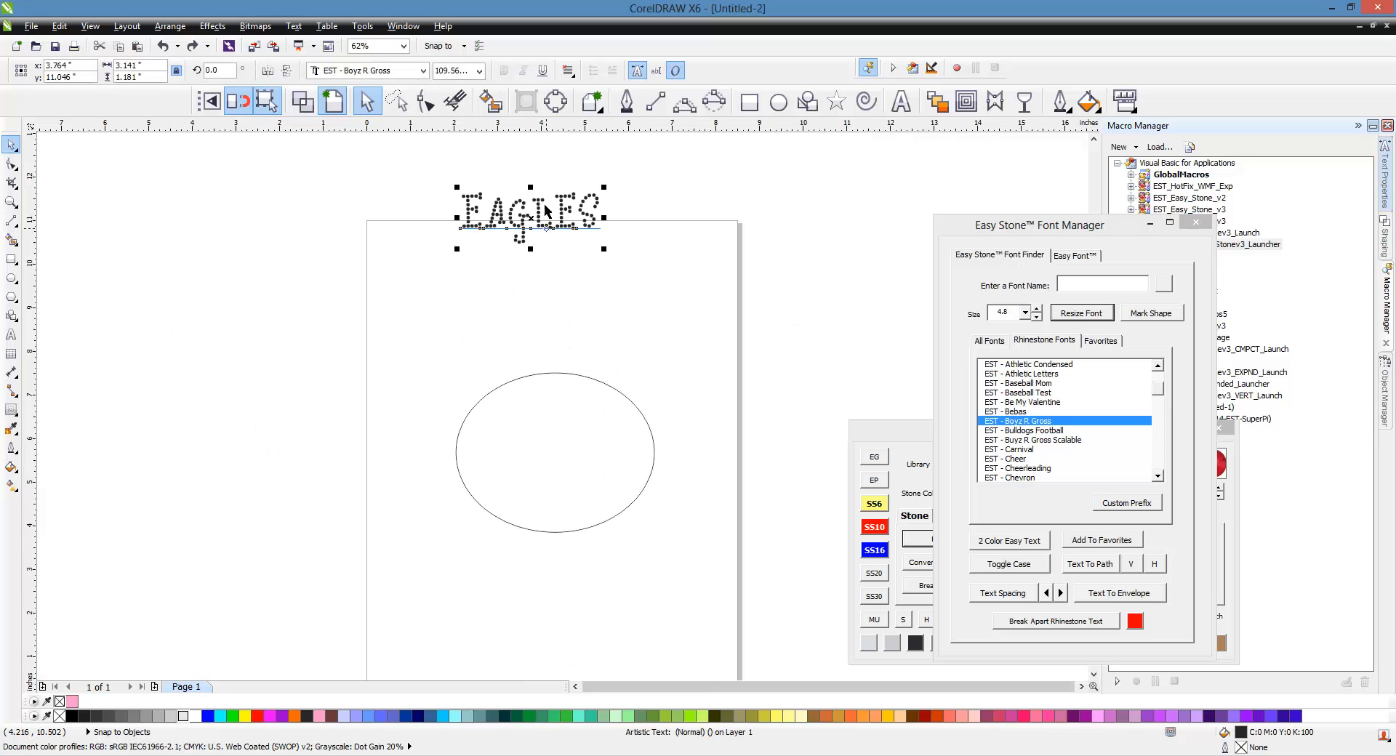
scroll(545, 183, up, 1)
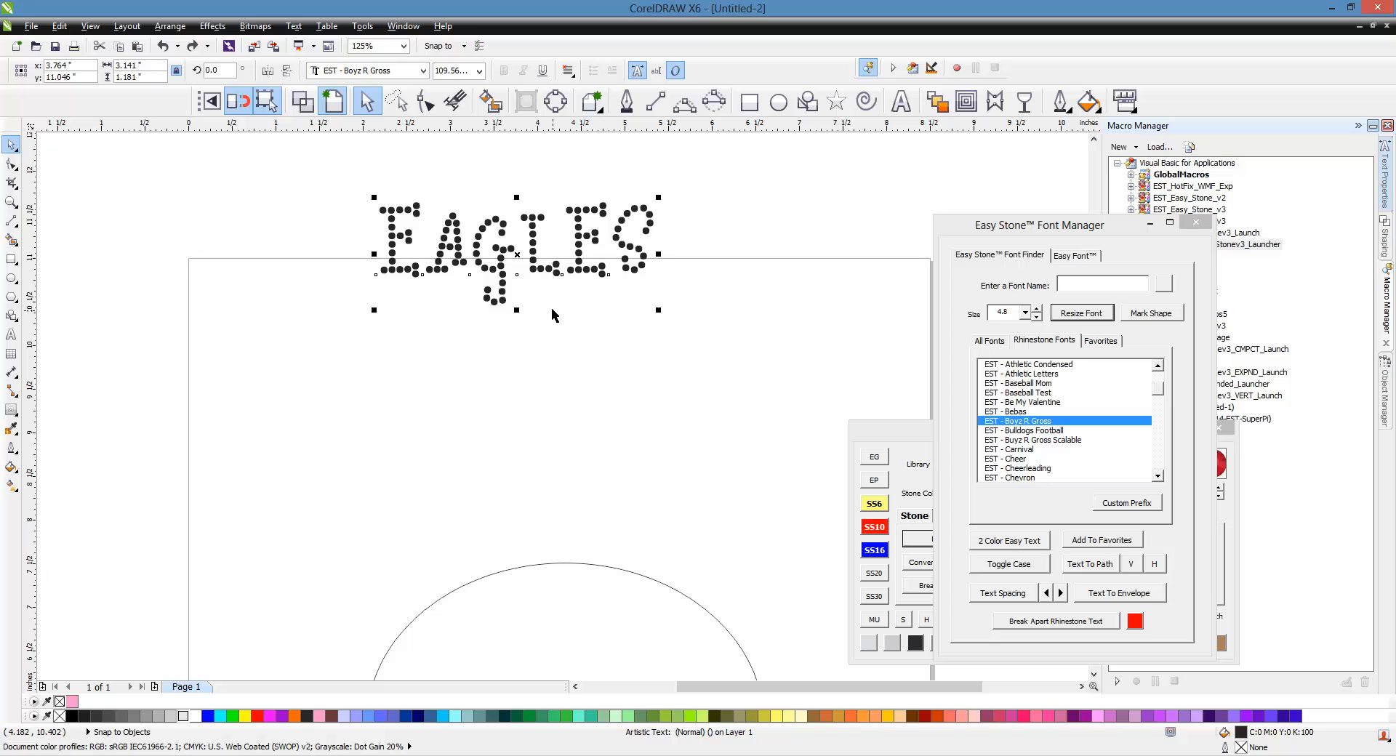
Step: Replace the rhinestone text with ABc
double_click(533, 257)
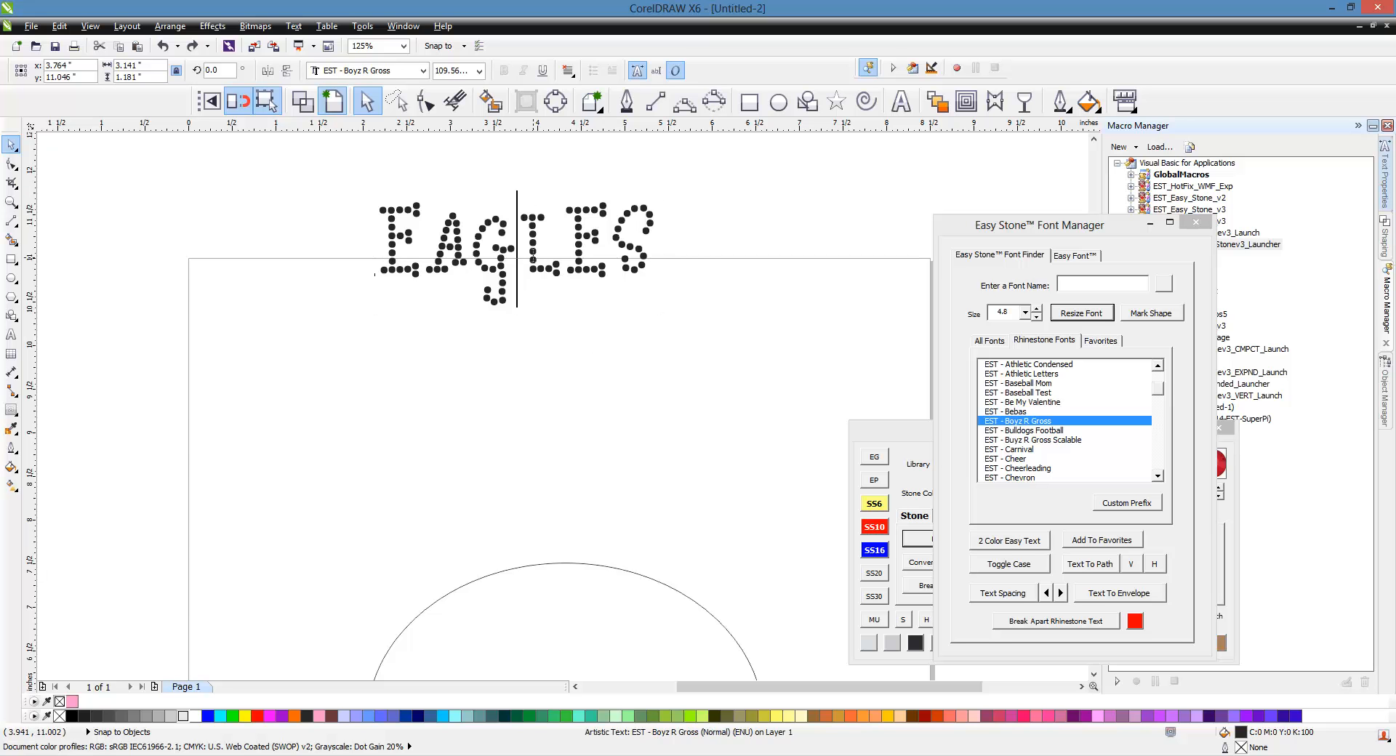
key(ctrl+a)
text(ABc)
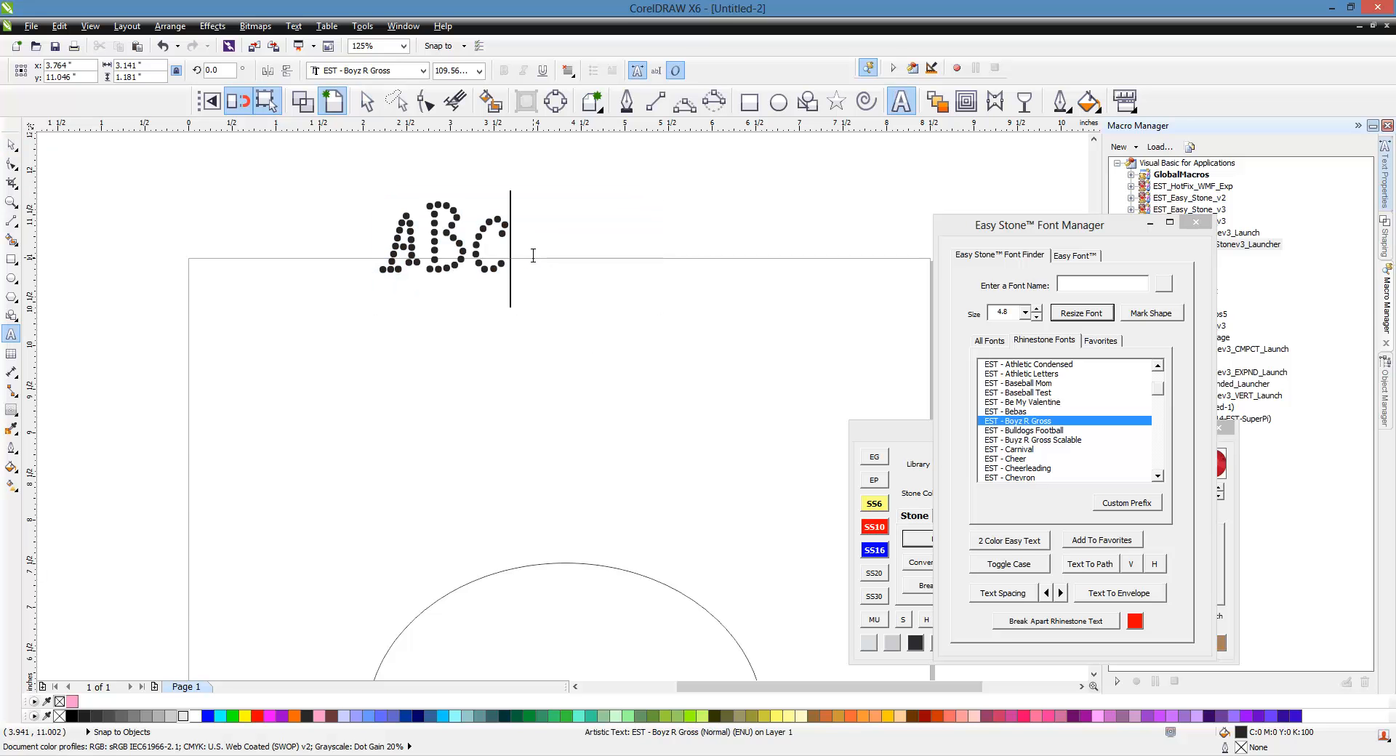
click(12, 149)
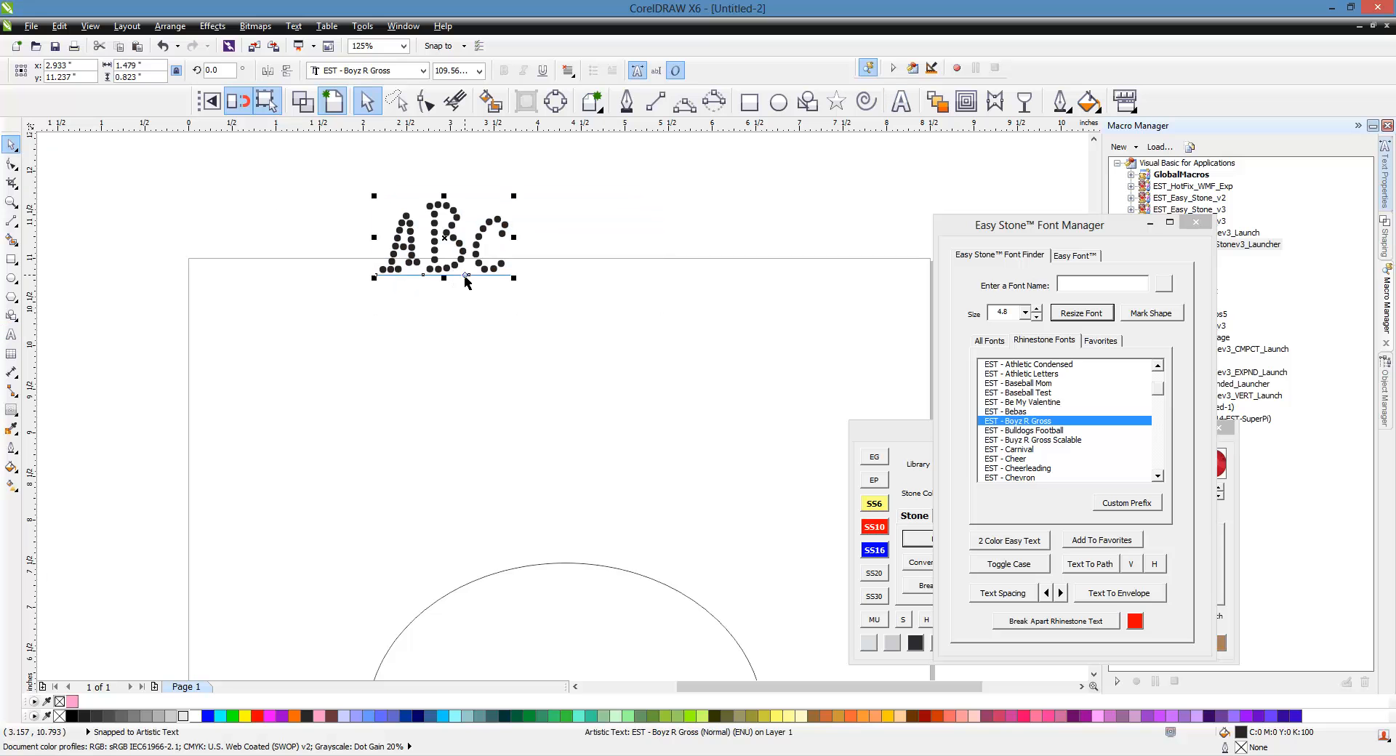
Step: Resize the ABc rhinestone text to stone size 3.4
click(1025, 313)
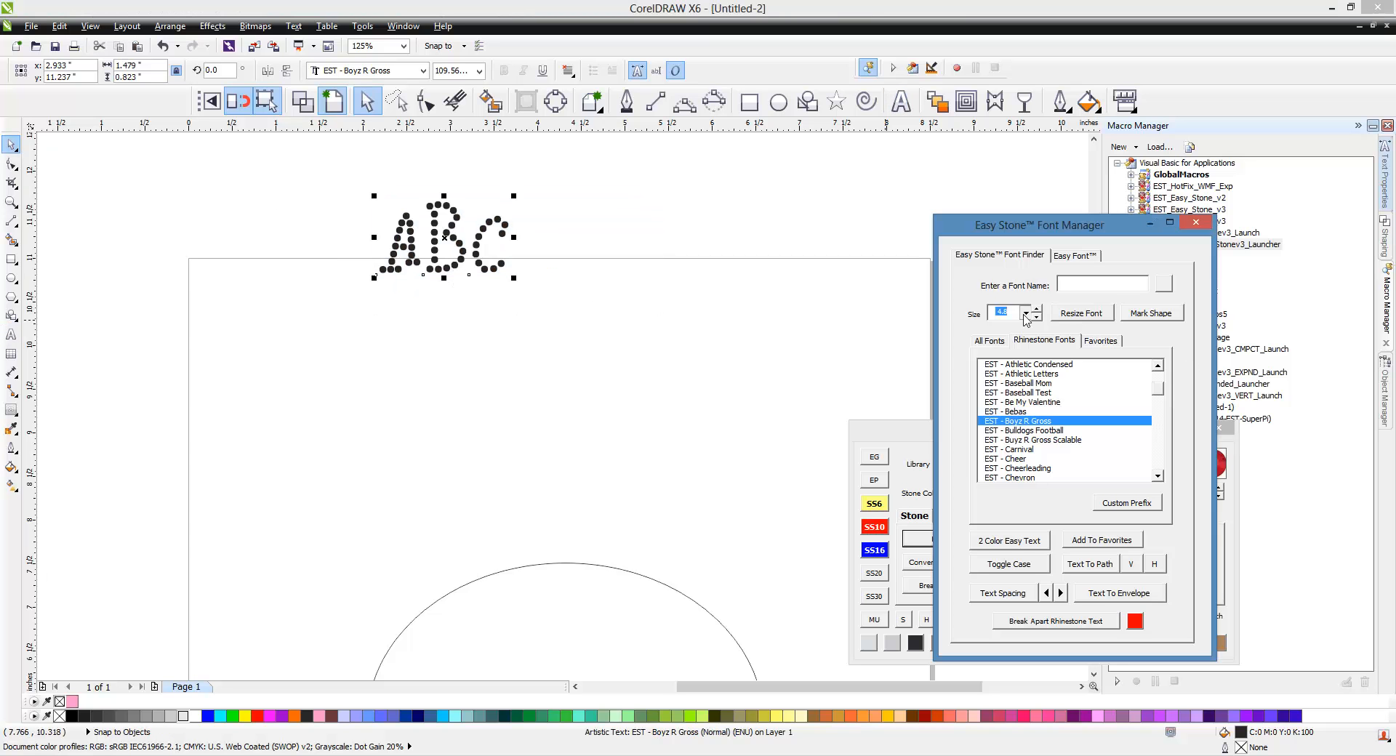
click(1018, 336)
click(1094, 320)
click(608, 381)
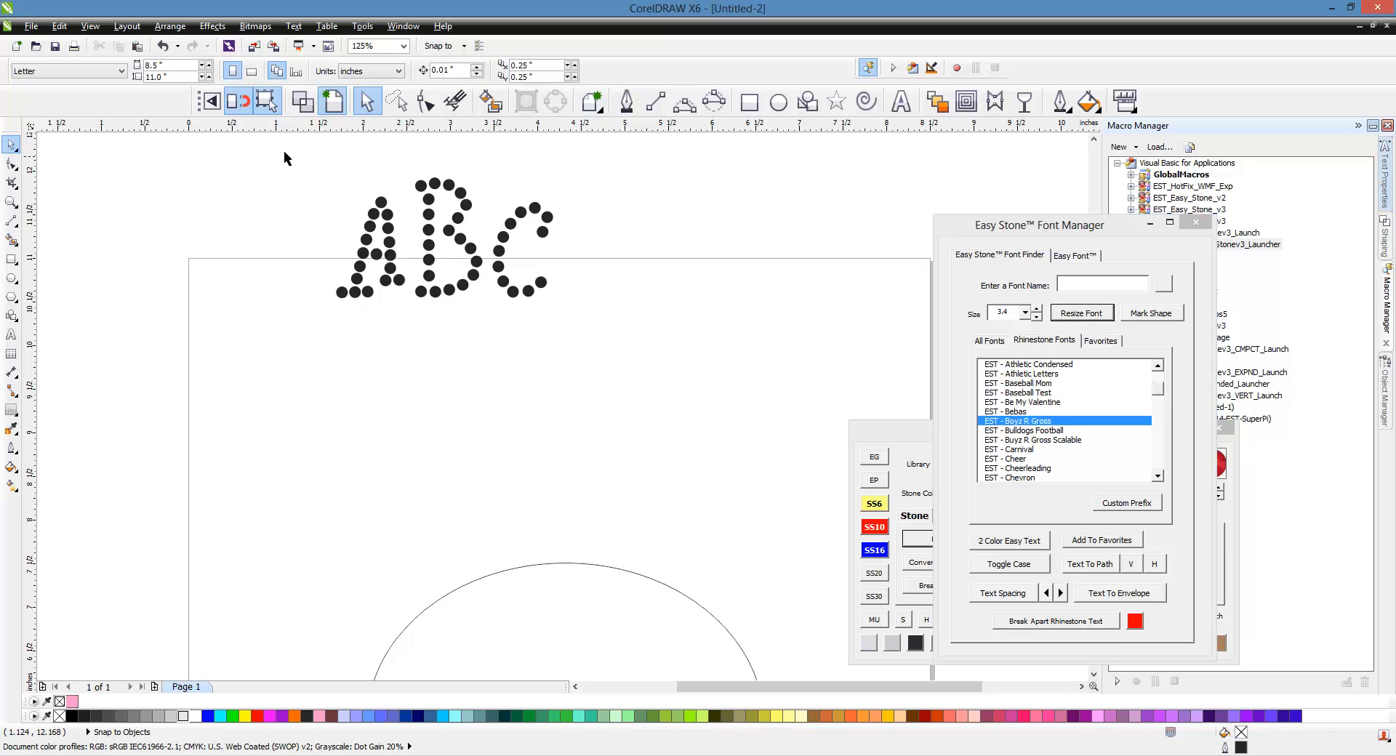
Step: Select all the ABc rhinestones to inspect the individual stones, then deselect
drag(276, 157, 625, 322)
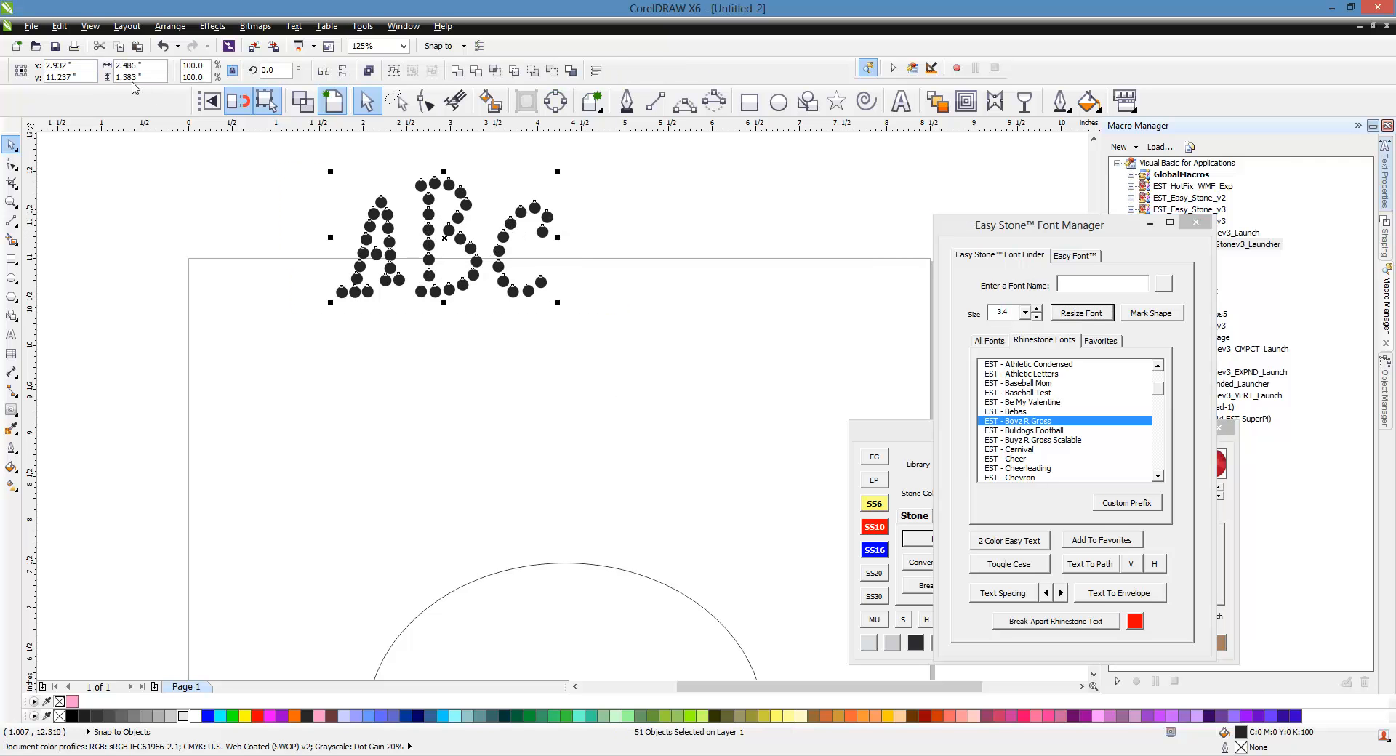
click(276, 164)
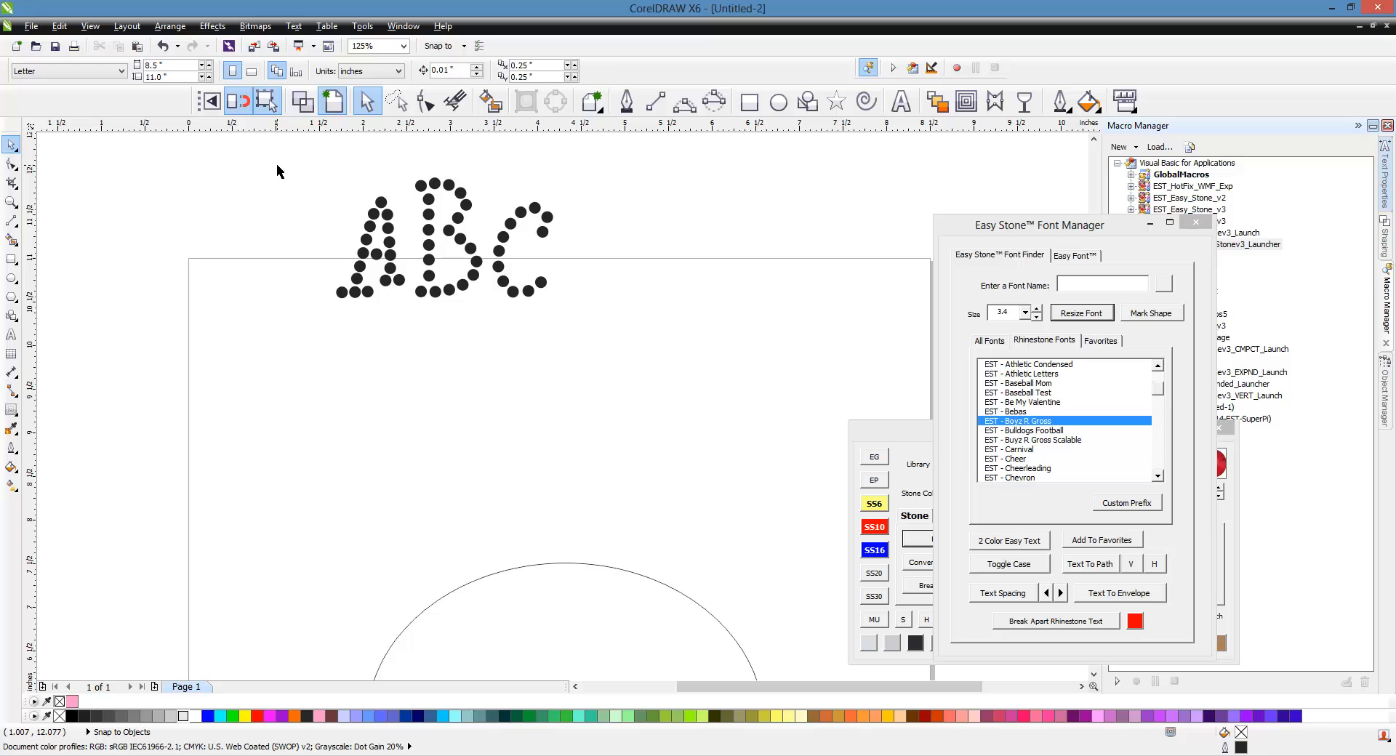
Step: Undo the stone resize and scale the ABc rhinestone text to a height of 1.383 inches
key(ctrl+z)
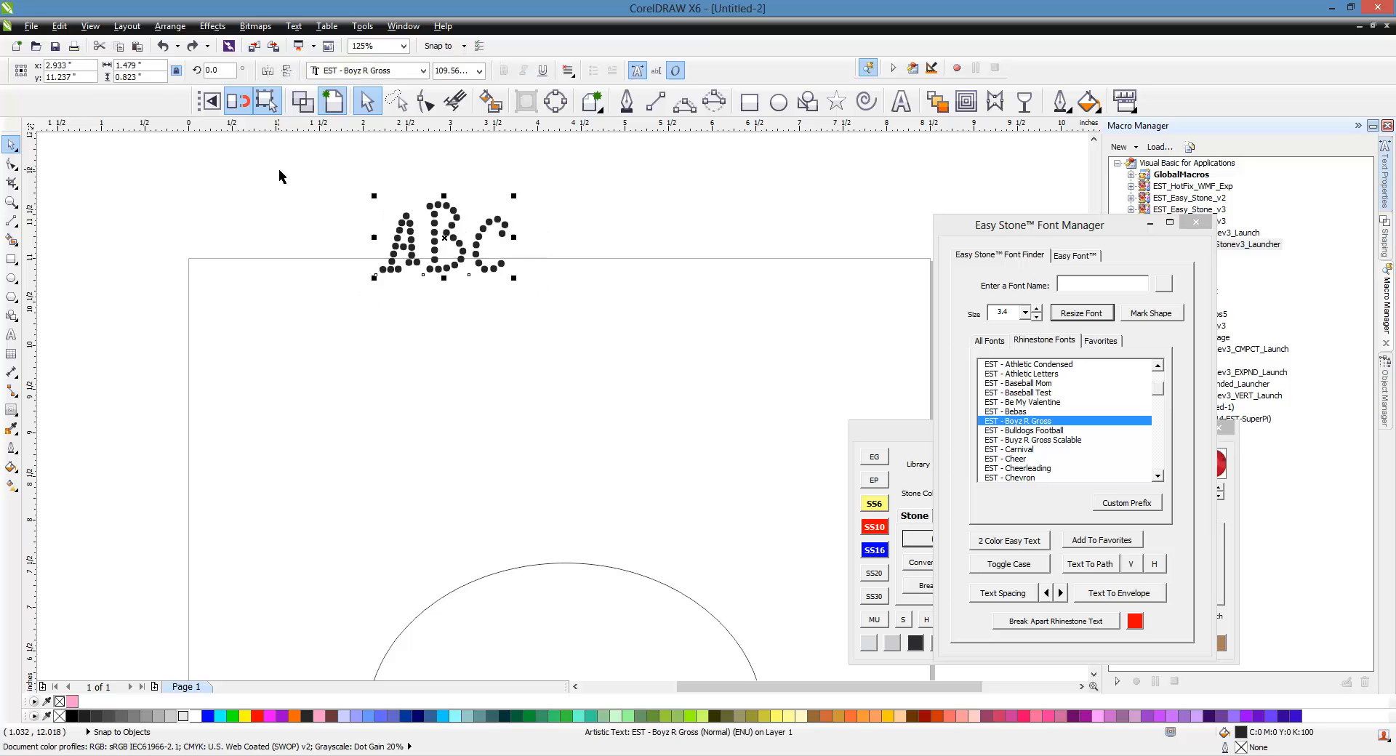
click(282, 170)
drag(338, 176, 545, 299)
drag(149, 77, 61, 78)
text(1.)
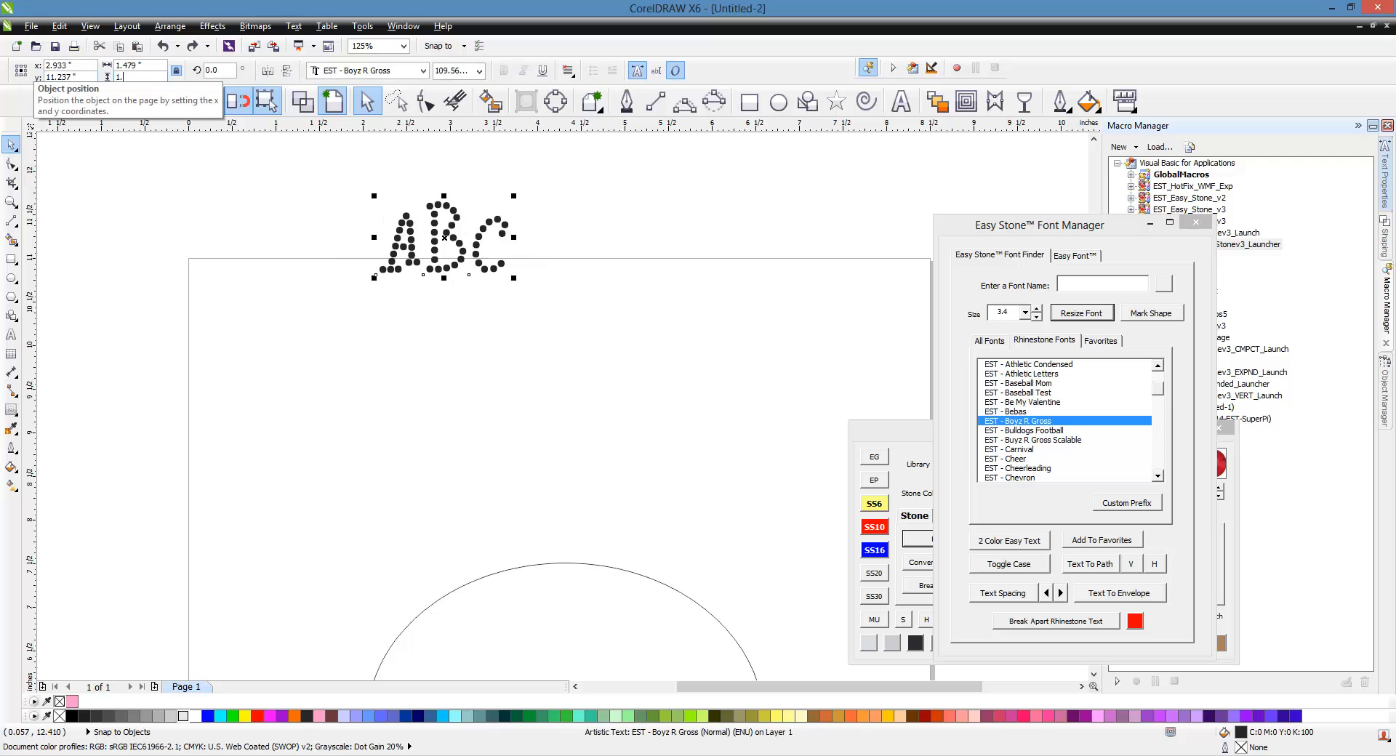
text(383)
key(Return)
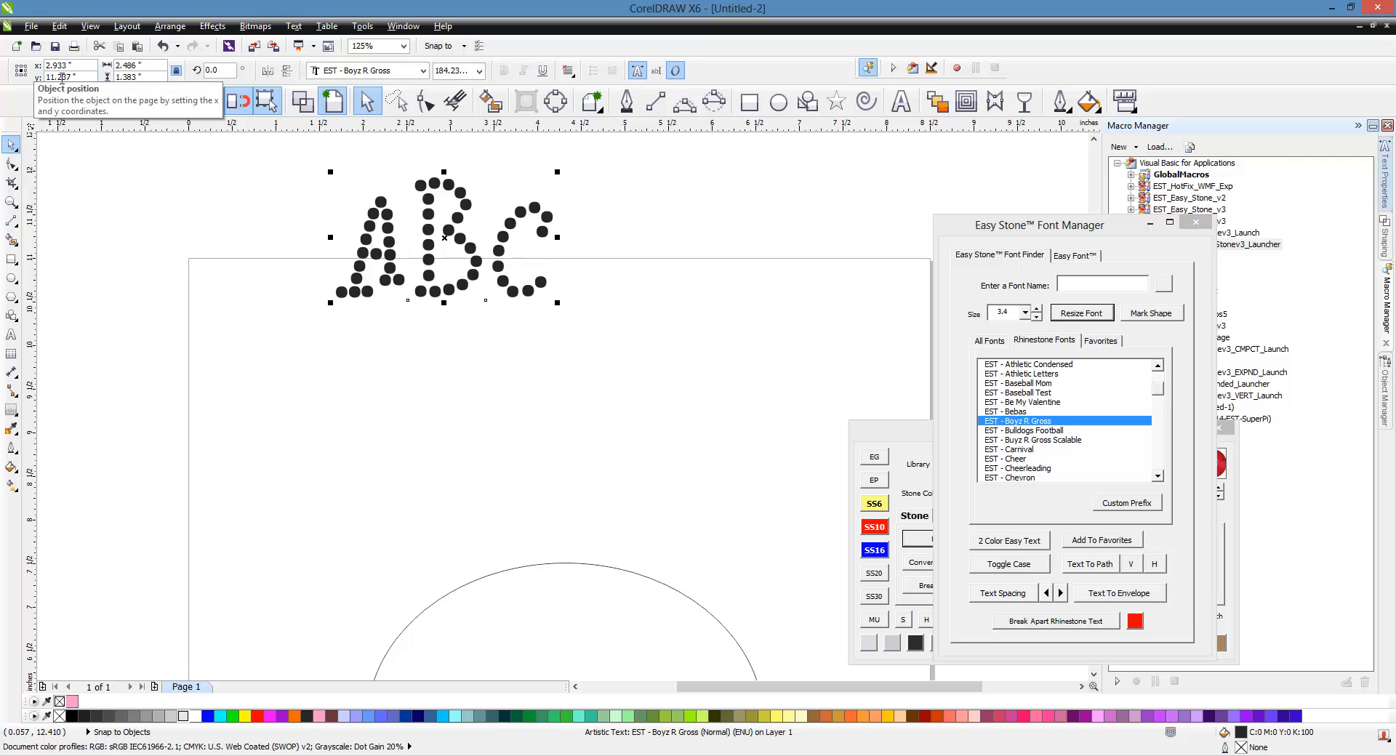
Step: Replace the rhinestone text with Eagles
scroll(483, 337, down, 2)
double_click(472, 285)
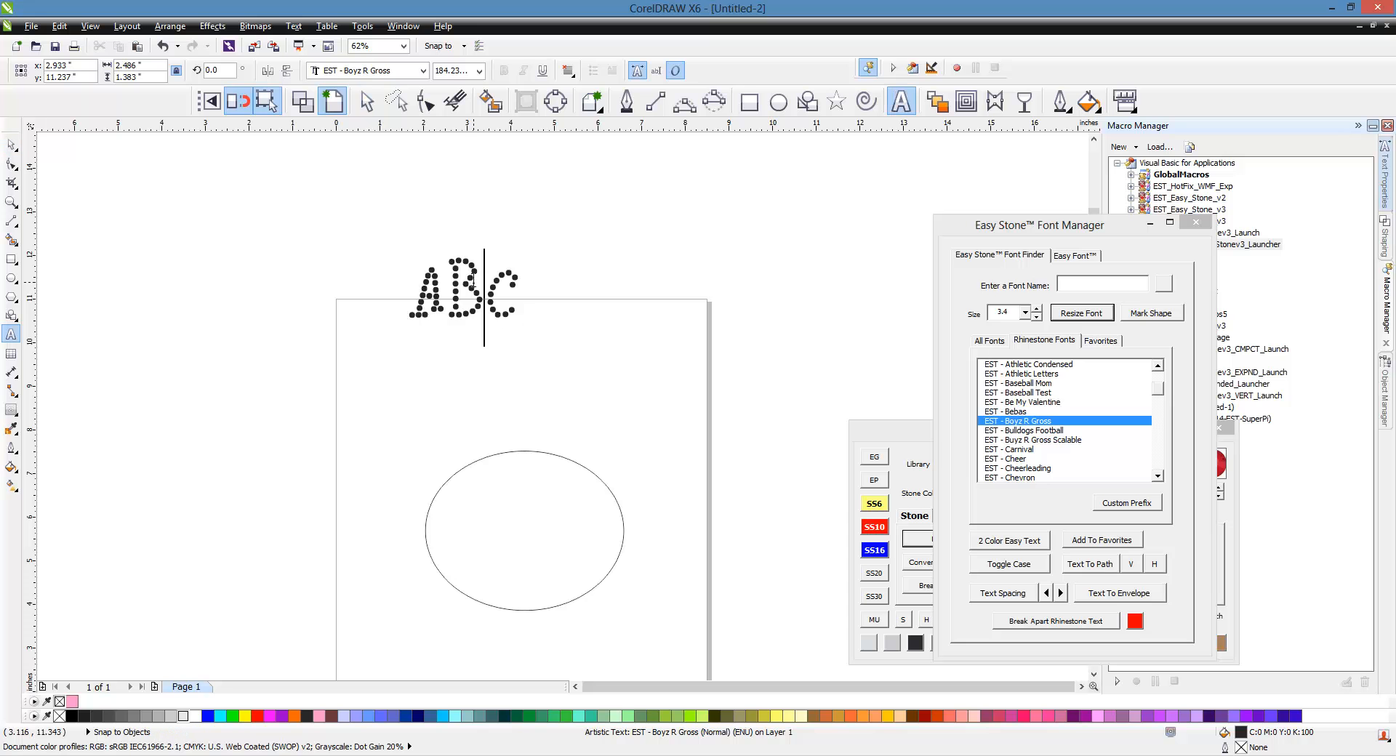
key(ctrl+a)
text(Eagles)
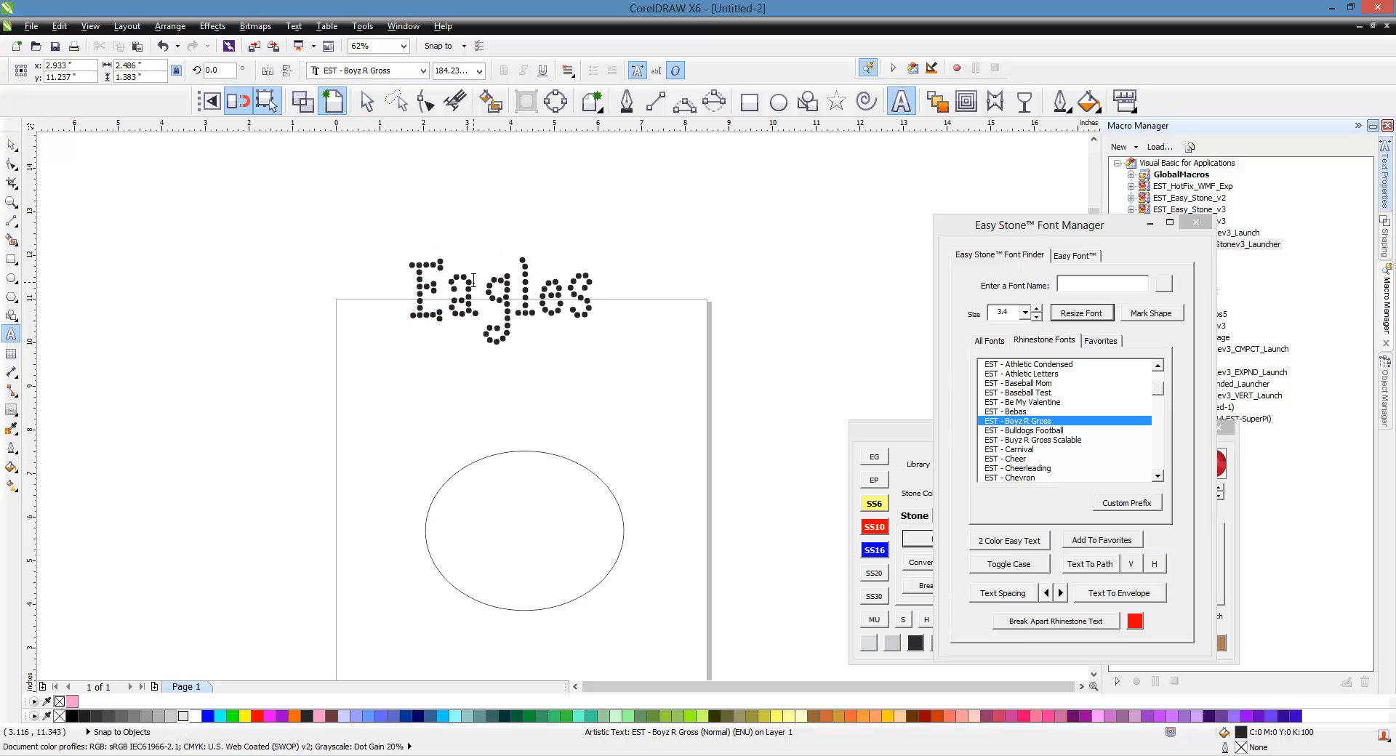
key(Escape)
click(11, 145)
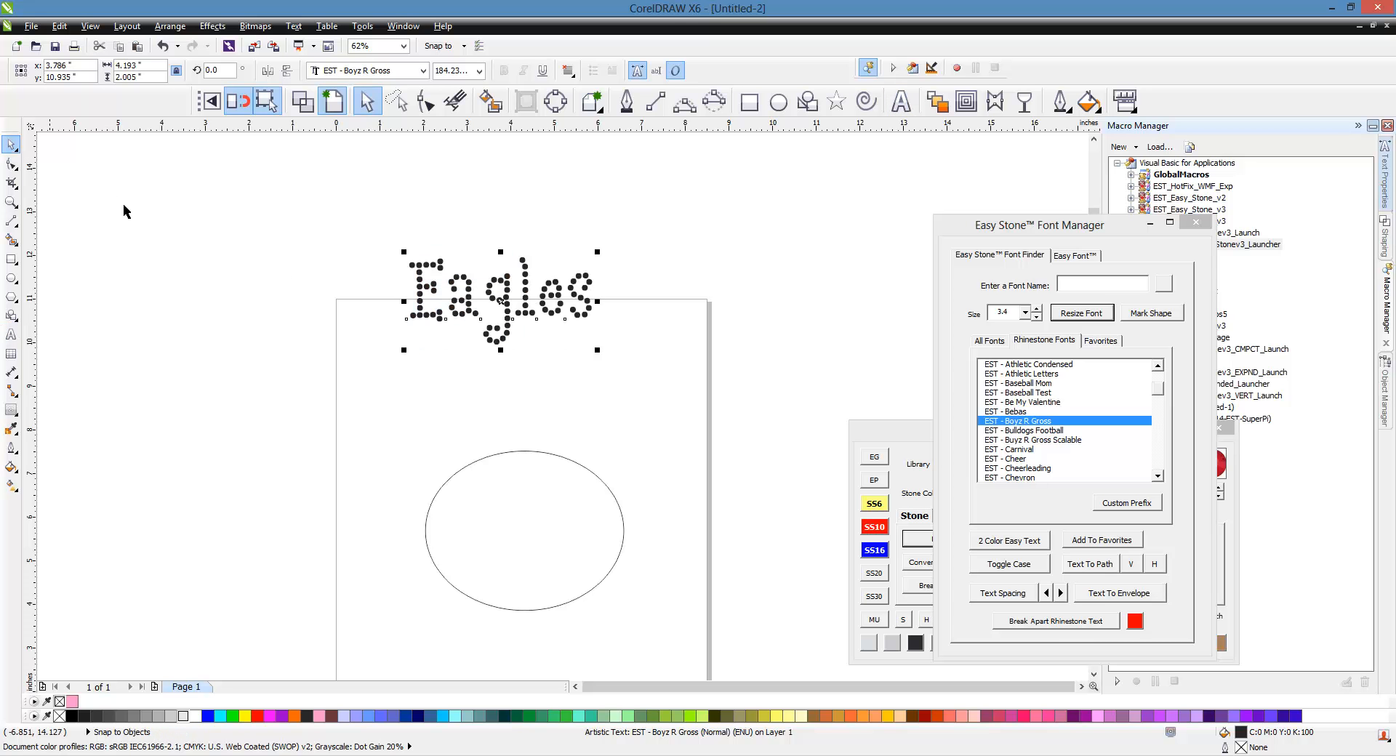
Step: Fit the Eagles text around the top of the ellipse with Text To Path
shift+click(525, 503)
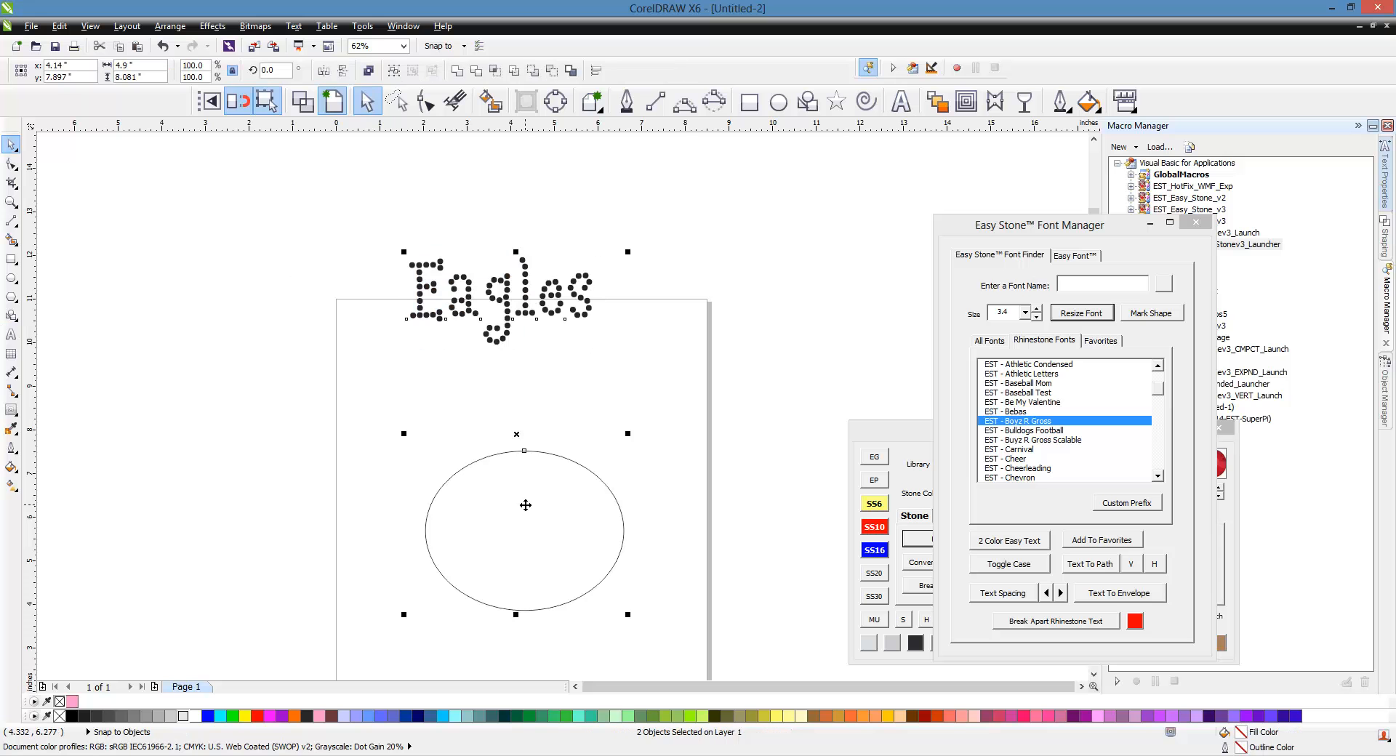
click(1091, 564)
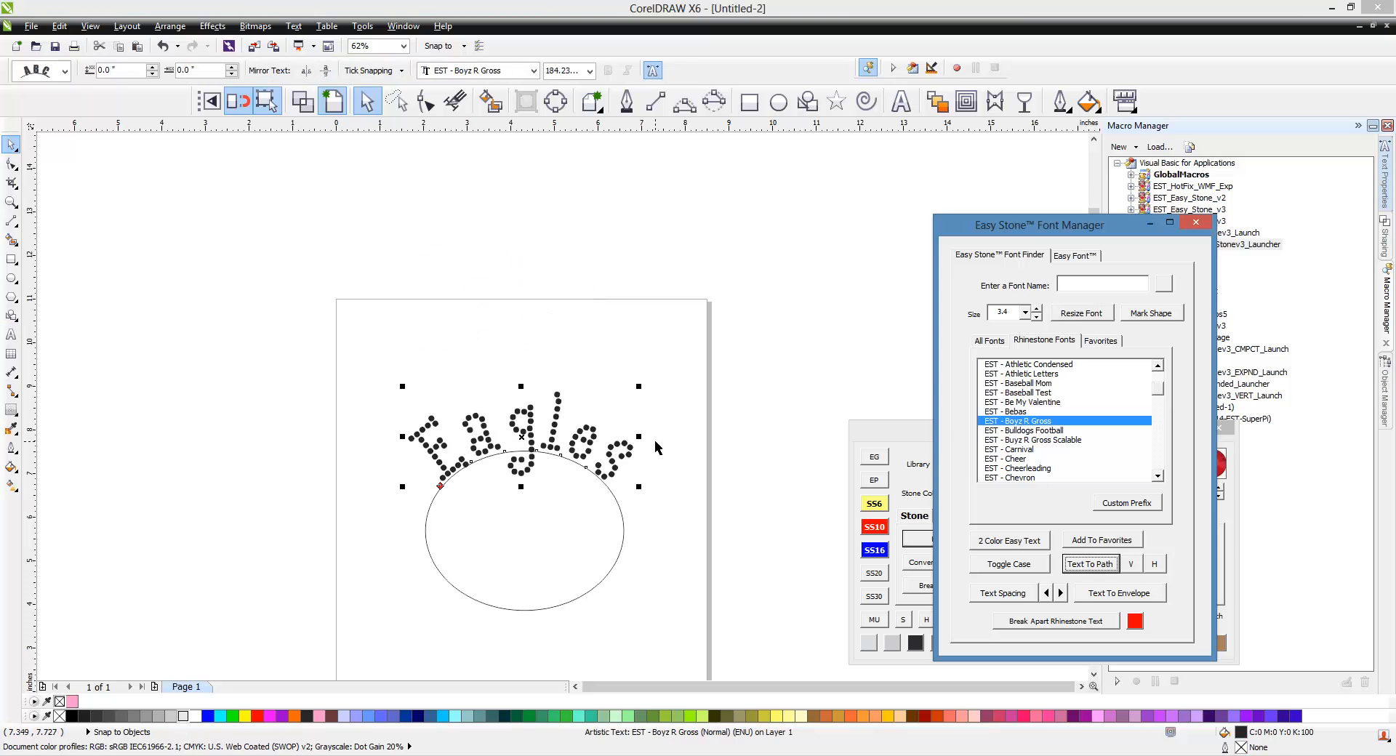
click(734, 445)
click(554, 426)
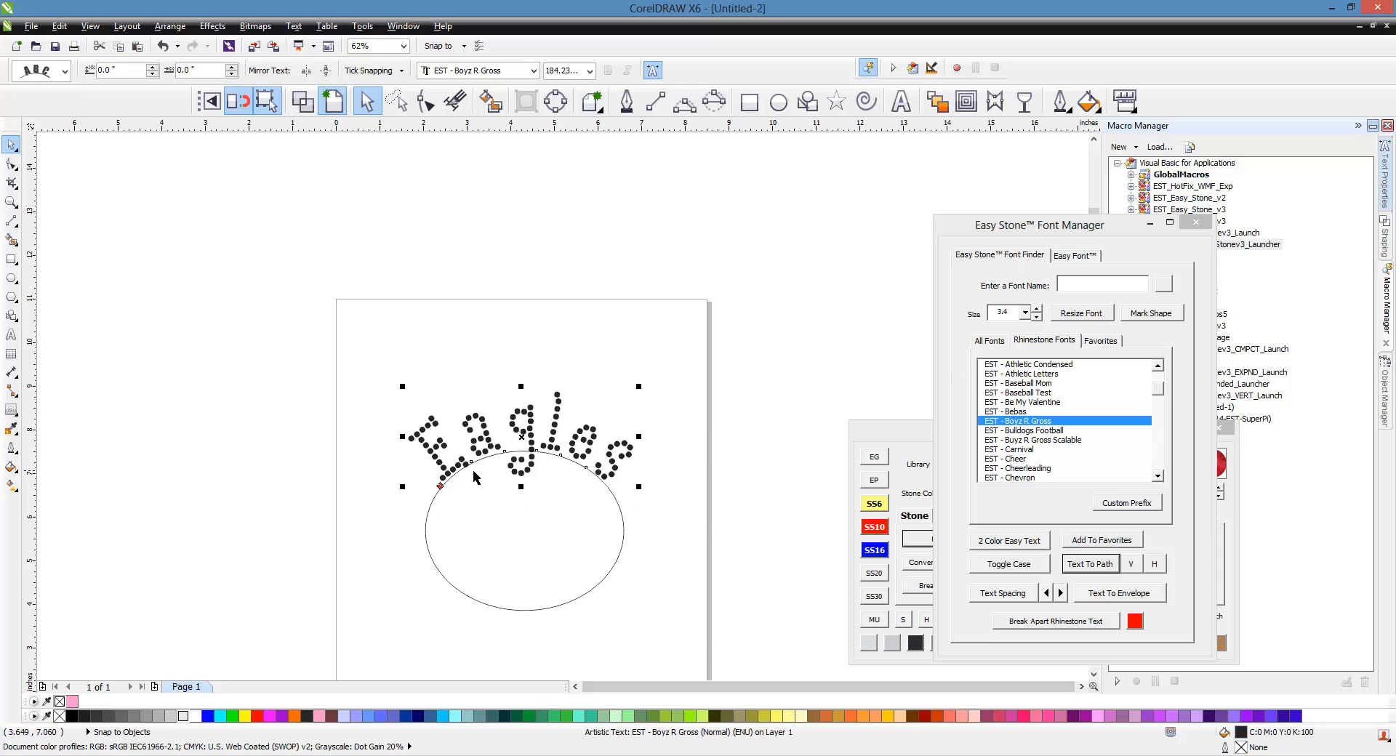
Step: Resize the stones of the Eagles path text at stone size 3.4
scroll(528, 452, up, 3)
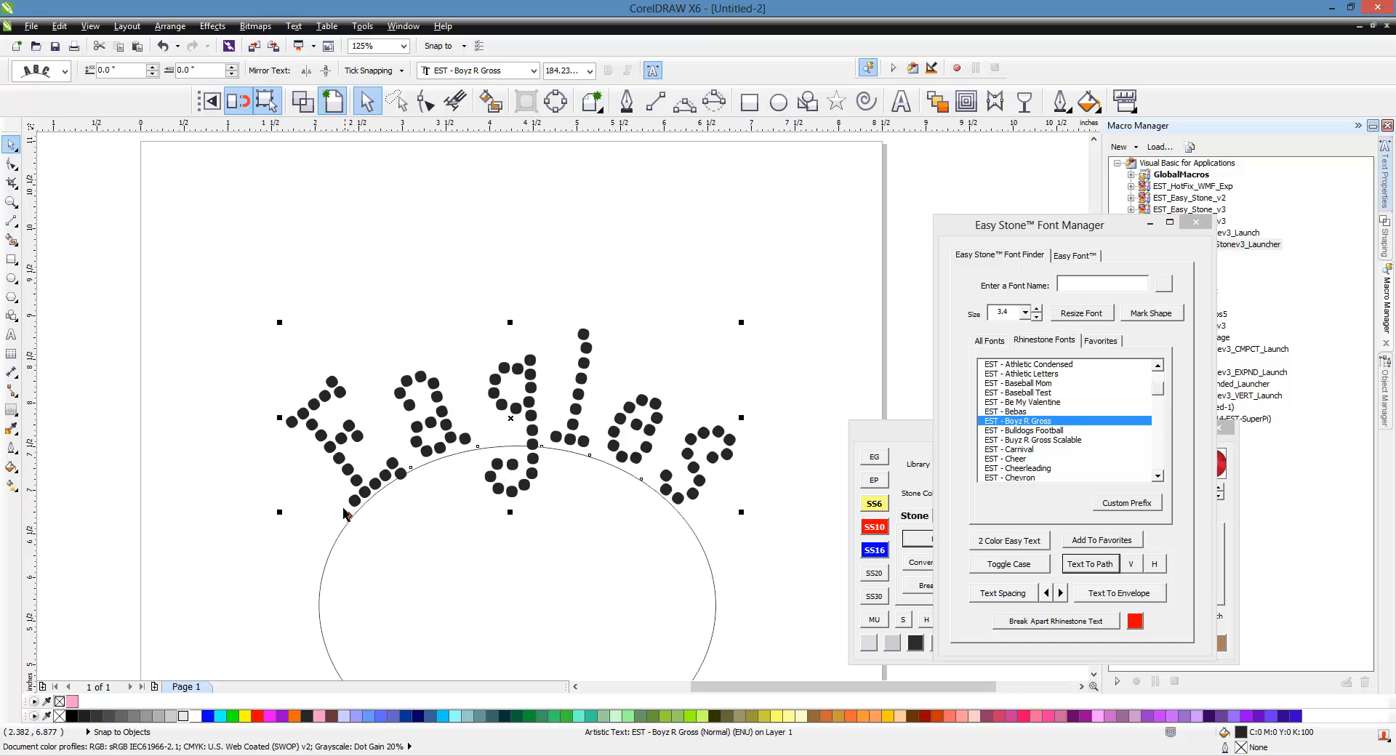
click(1071, 314)
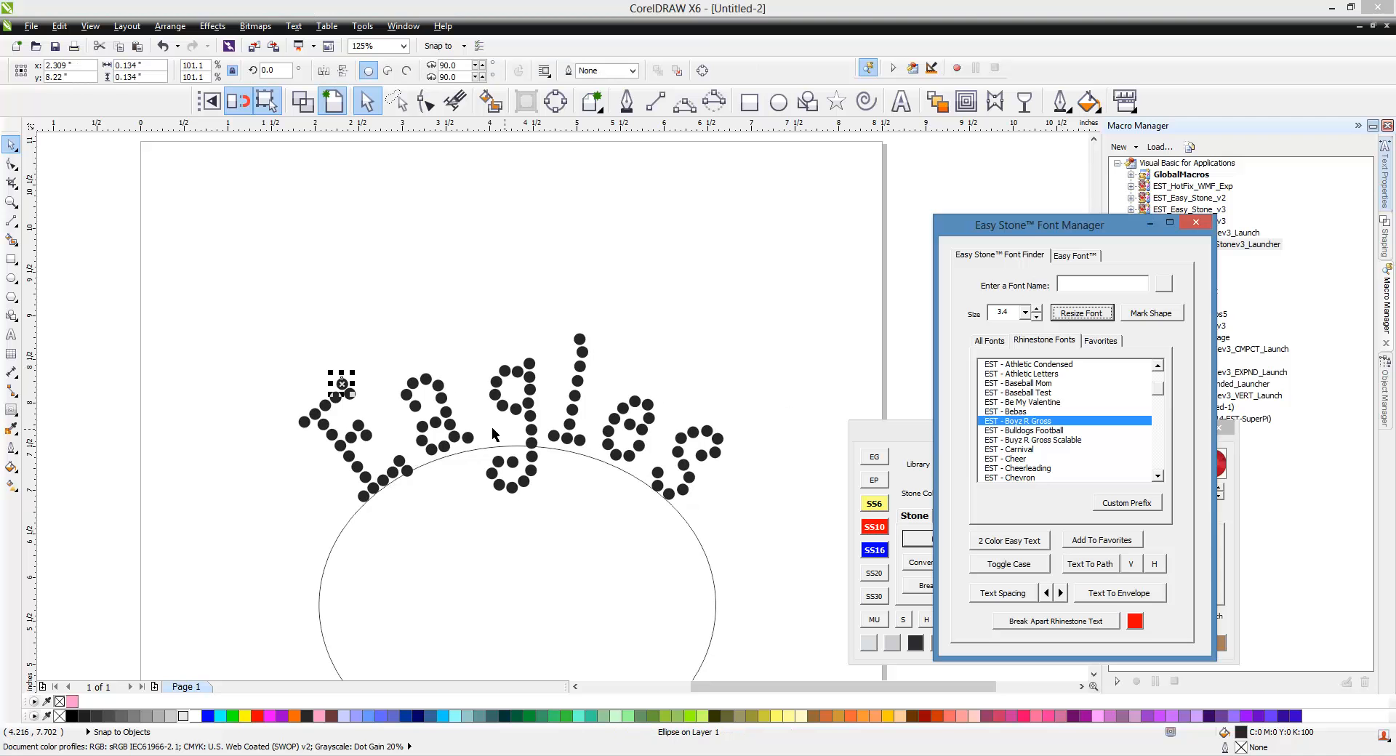
click(254, 492)
scroll(364, 435, up, 6)
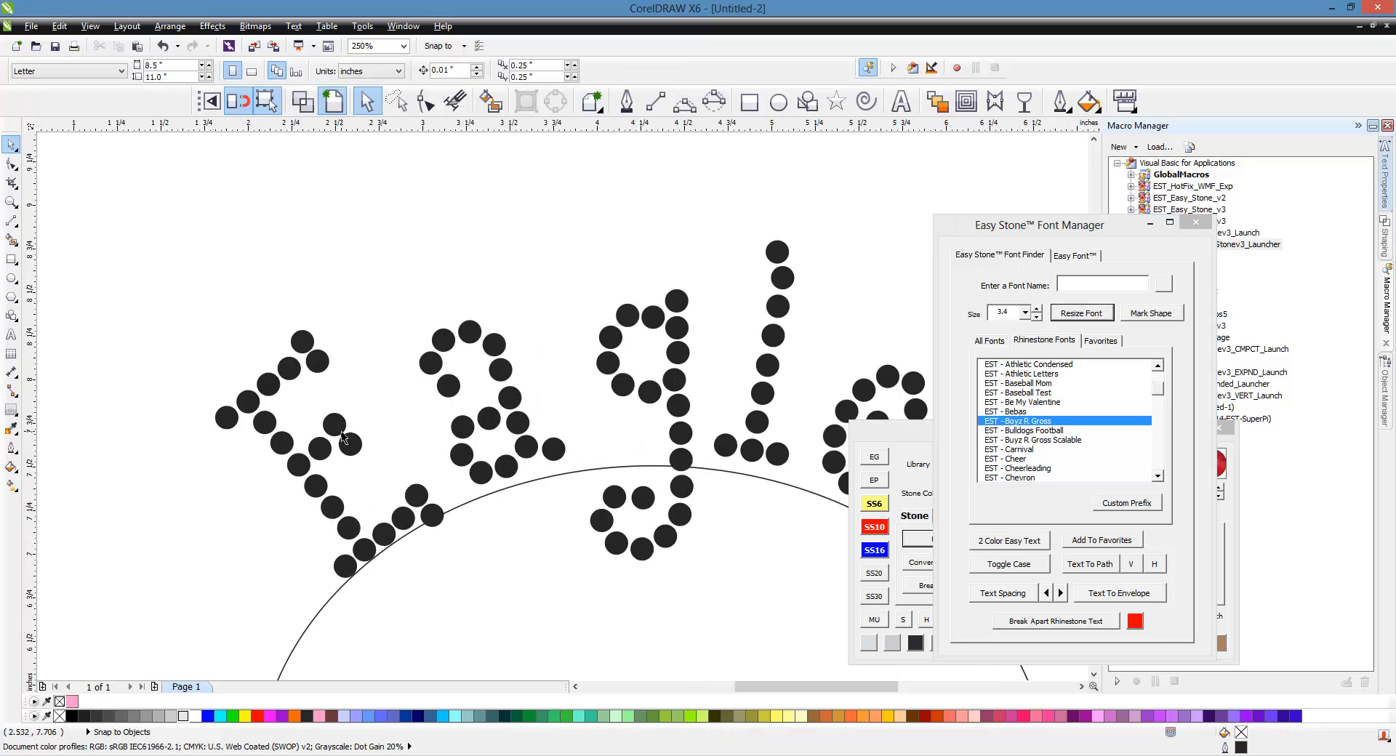
scroll(343, 436, down, 6)
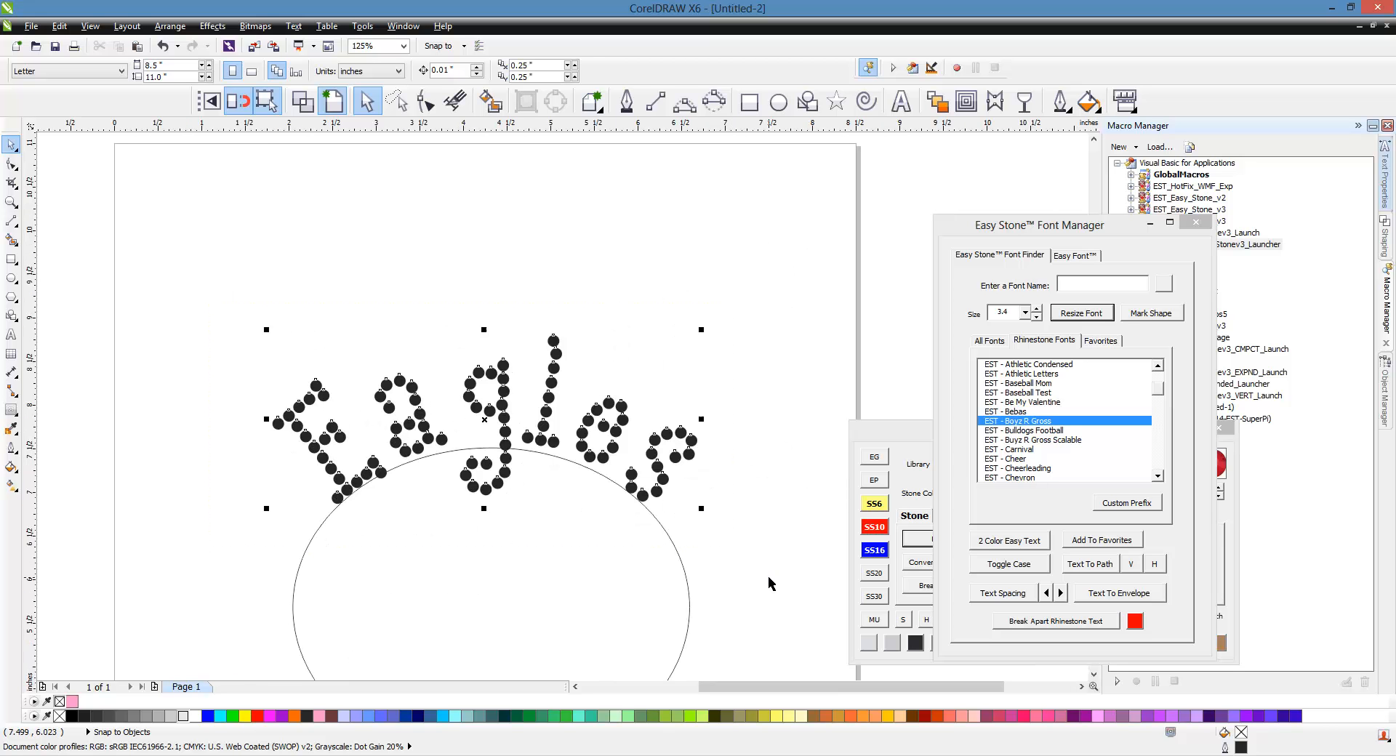
scroll(516, 398, down, 2)
scroll(458, 400, down, 2)
Step: Stretch the ellipse wider horizontally
click(471, 436)
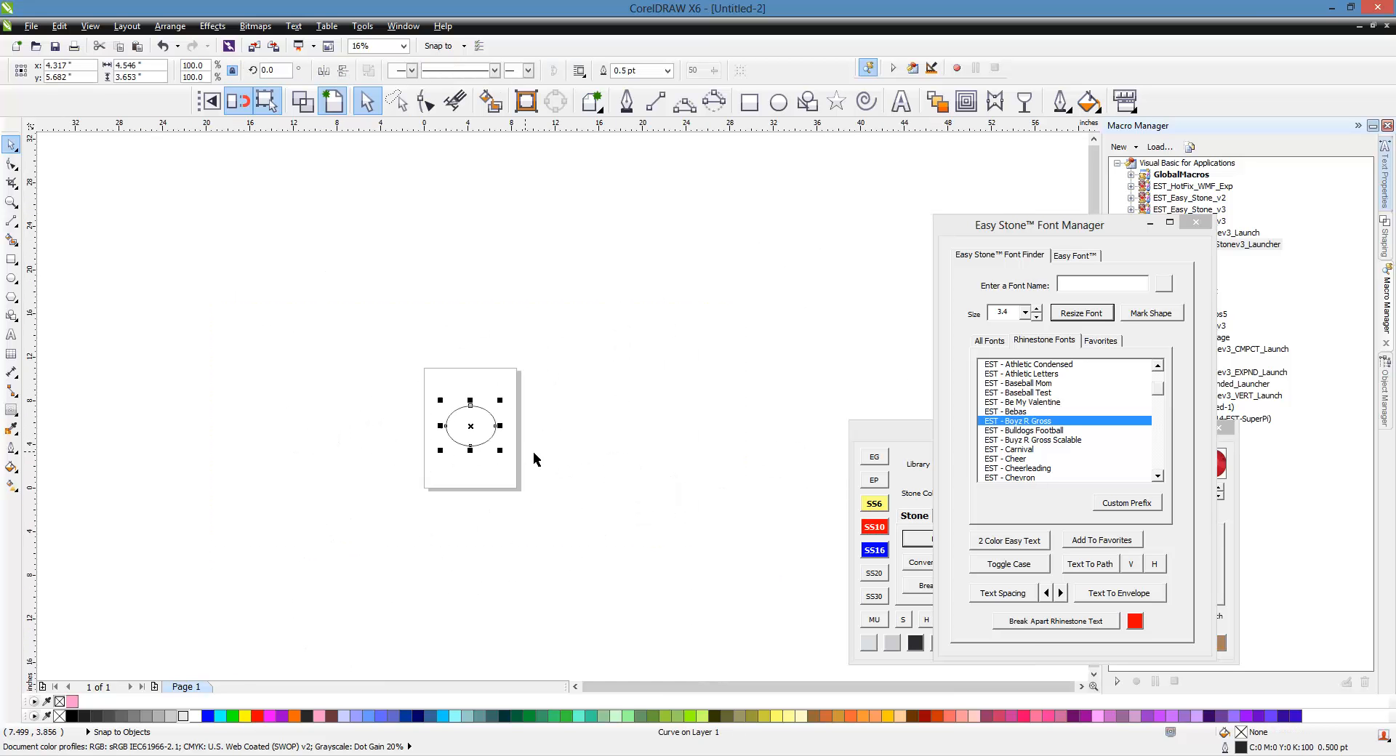
scroll(520, 446, up, 1)
drag(475, 405, 640, 471)
click(788, 349)
Step: Create new artistic text ABC above the right side of the page
click(901, 101)
click(595, 279)
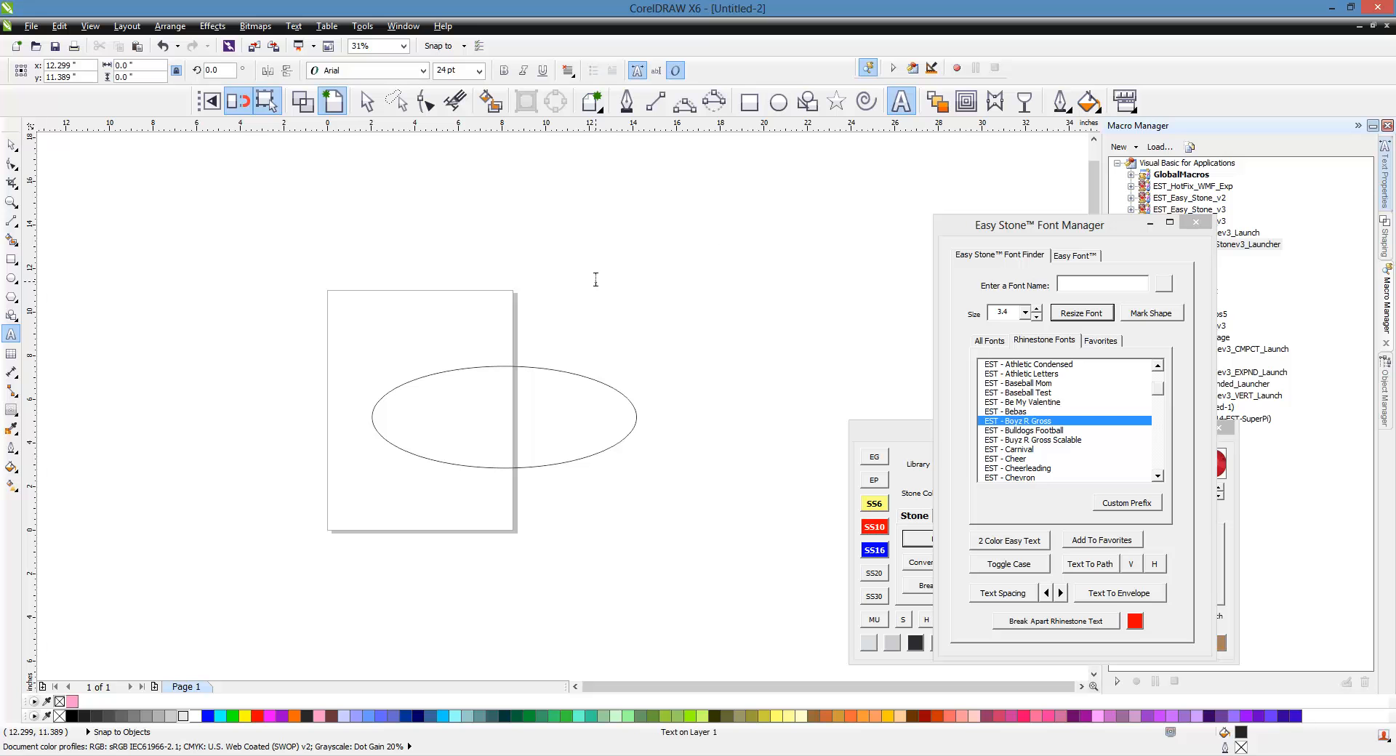
text(ABC)
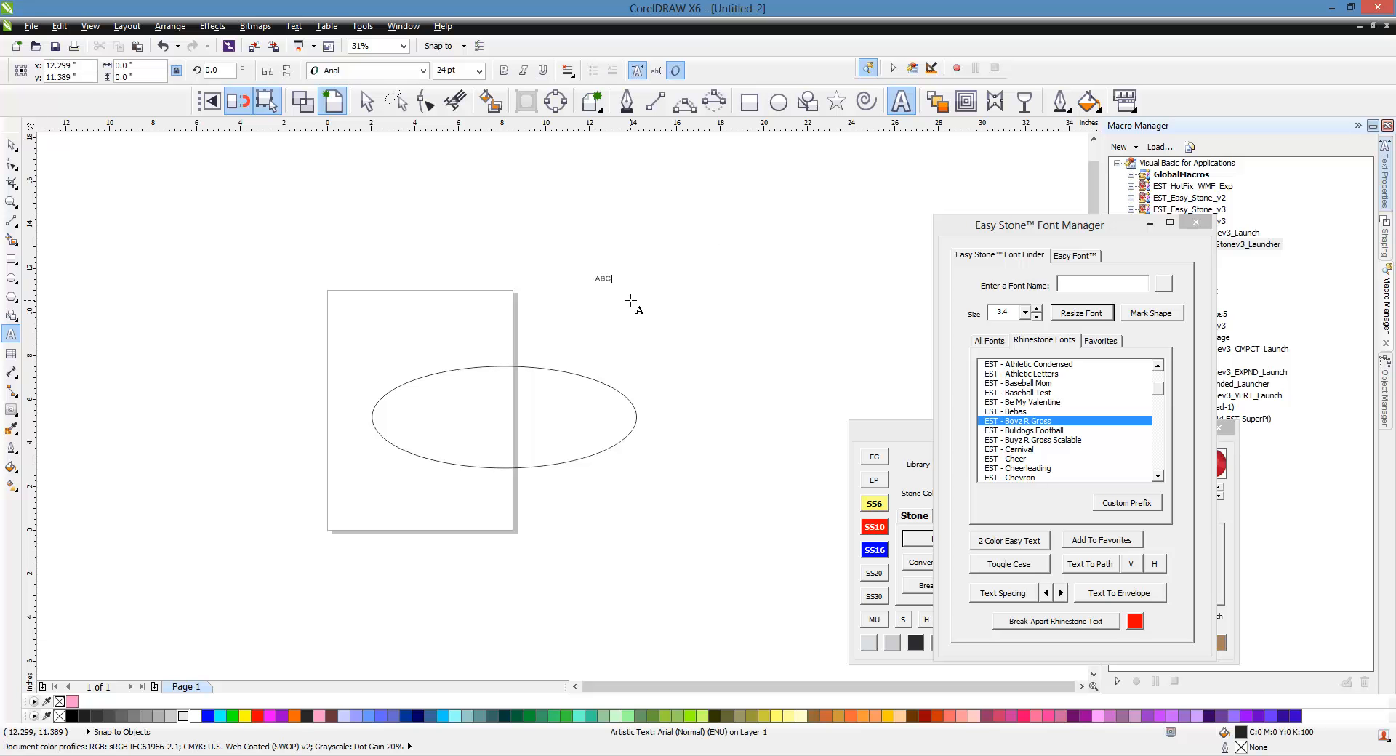
click(11, 144)
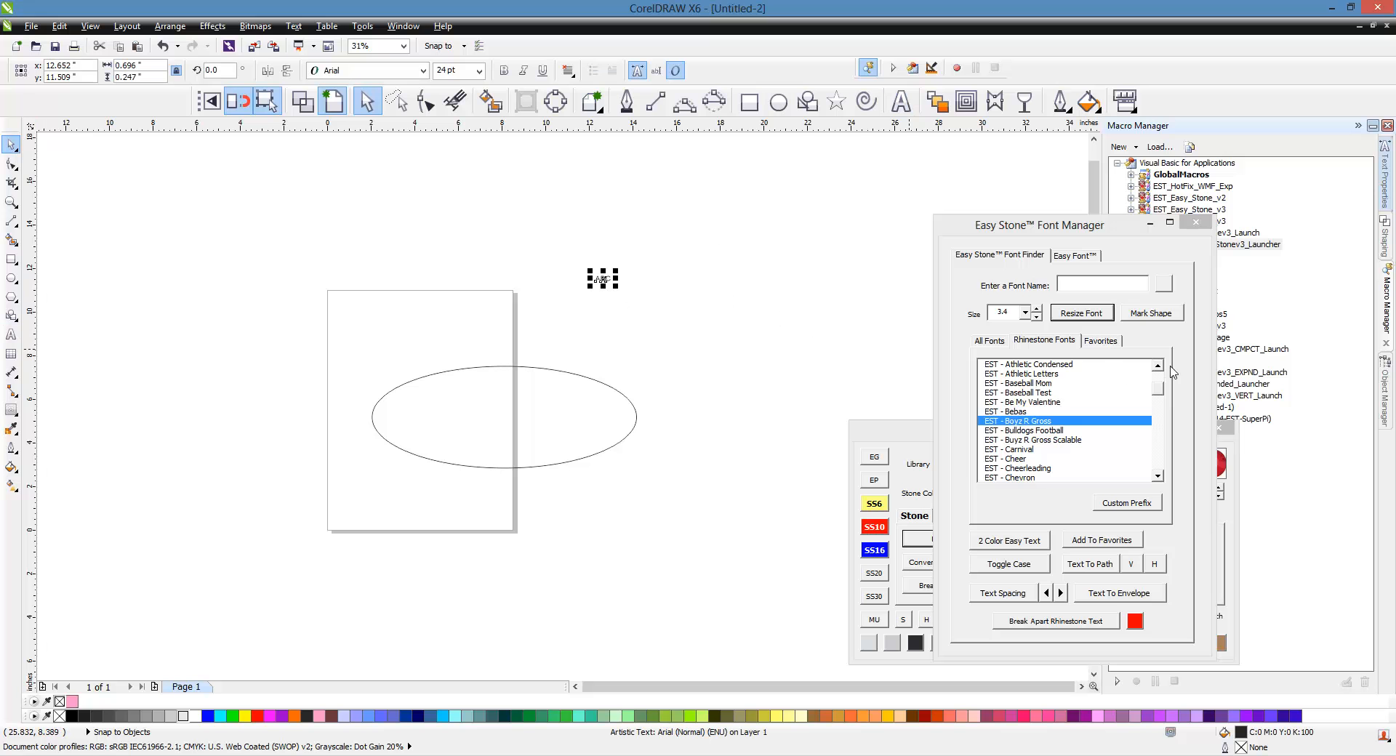
Step: Apply the RA WesternDouble rhinestone font to ABC, enlarge it and move it above the page
drag(1158, 388, 1163, 453)
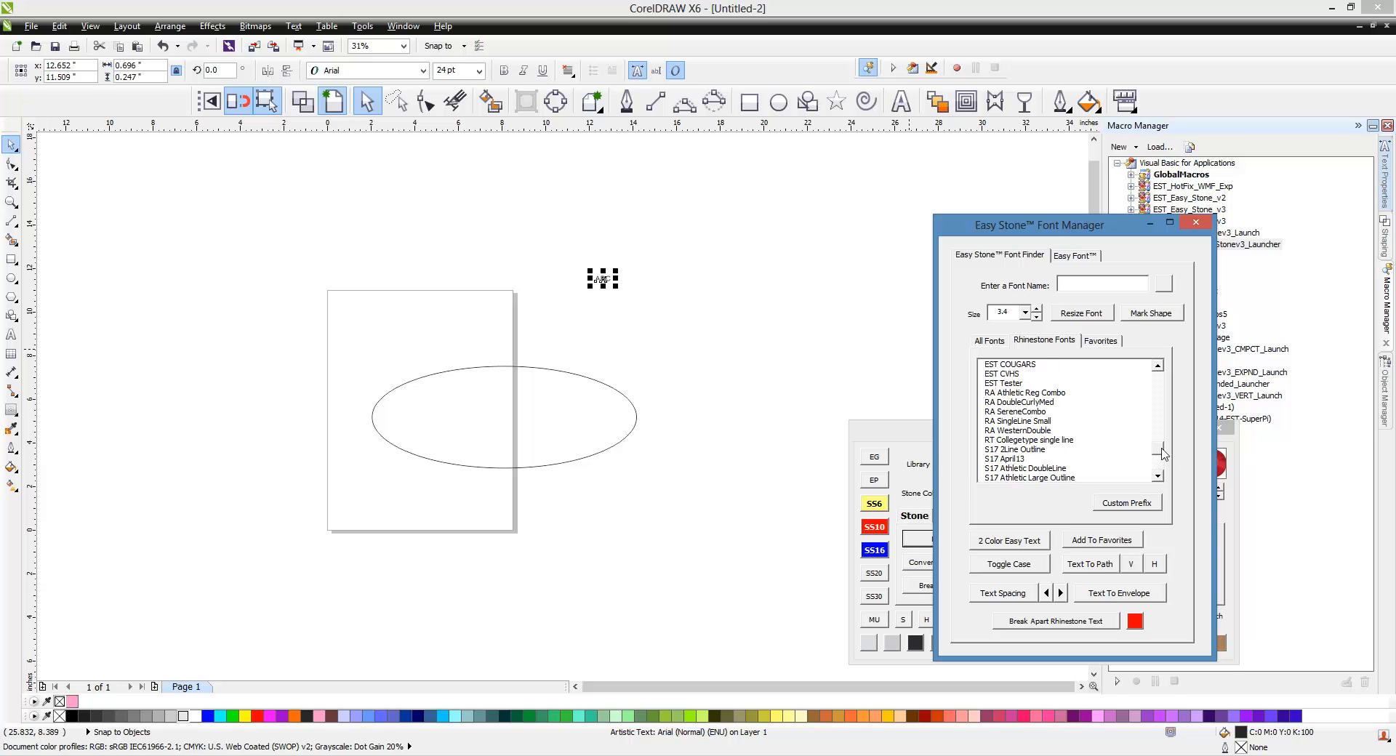
click(1032, 431)
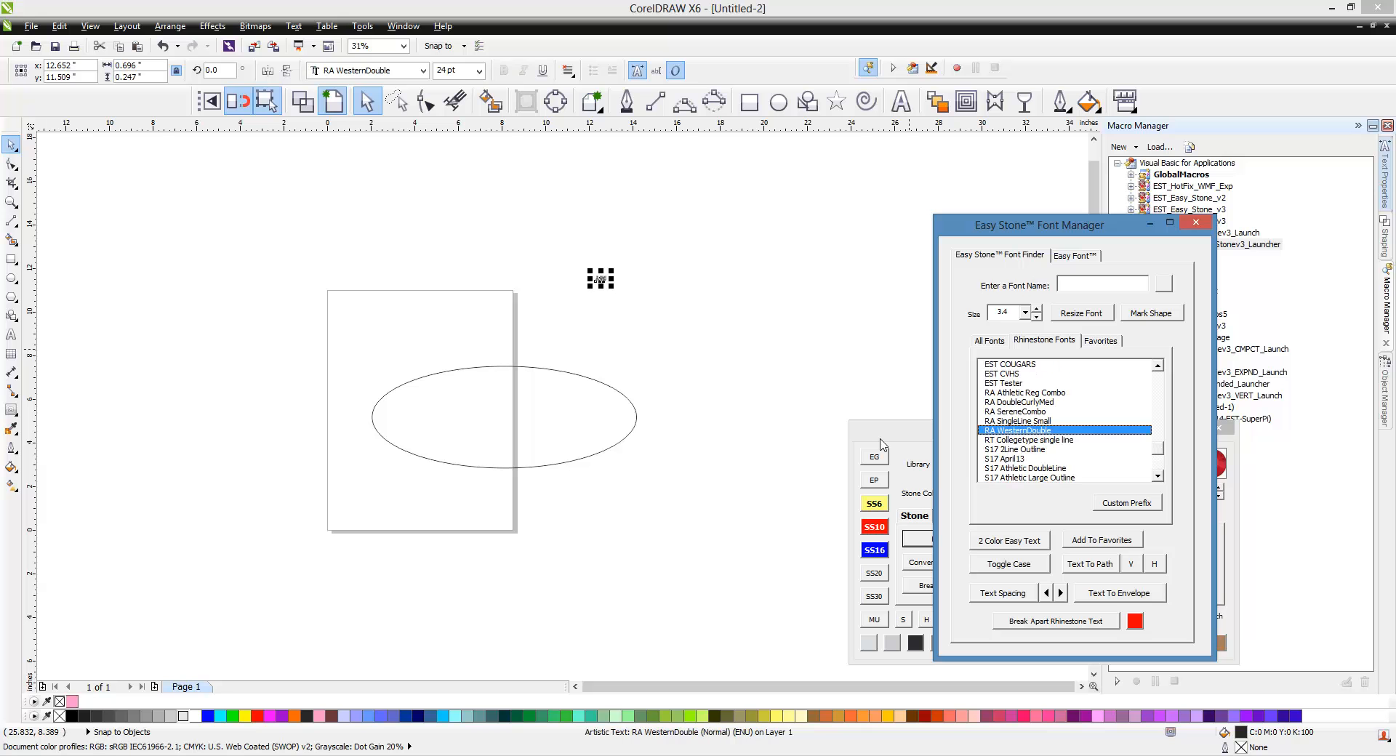
drag(611, 287, 802, 372)
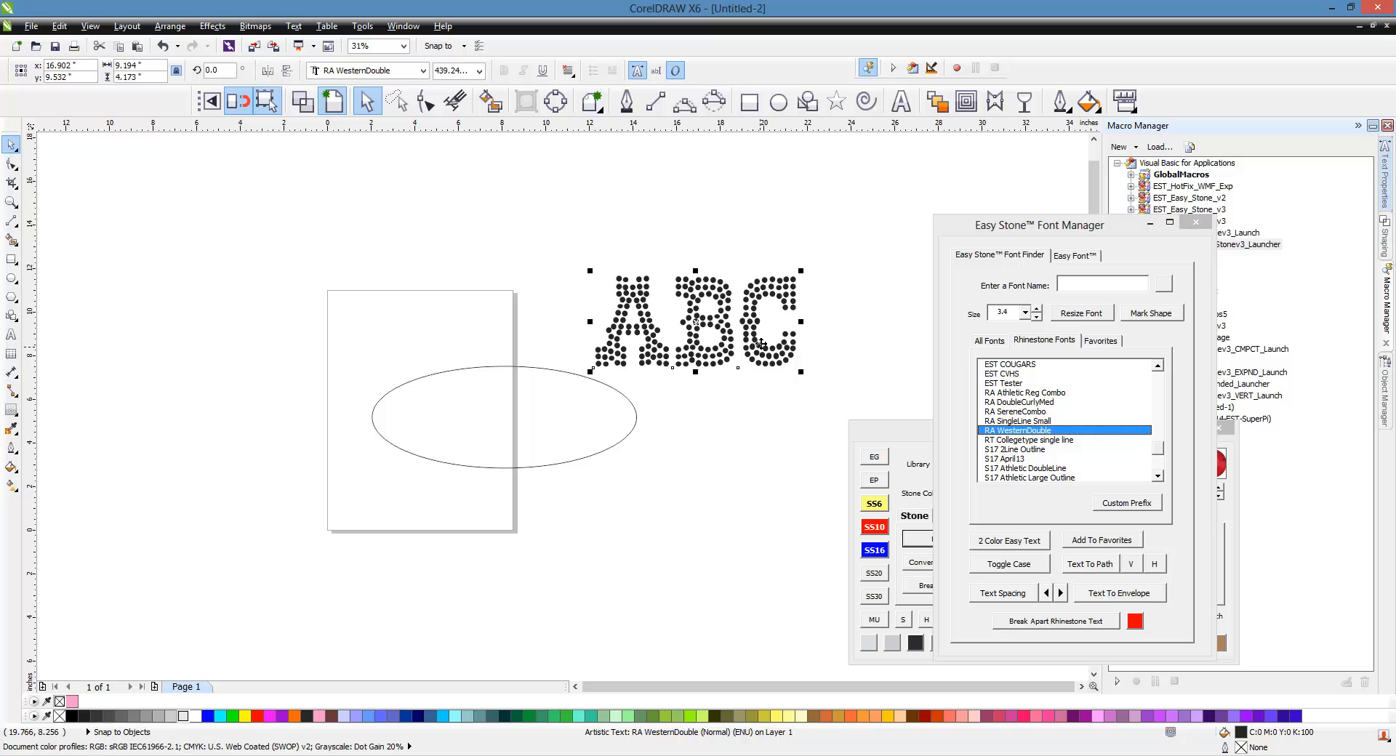
drag(696, 323, 625, 271)
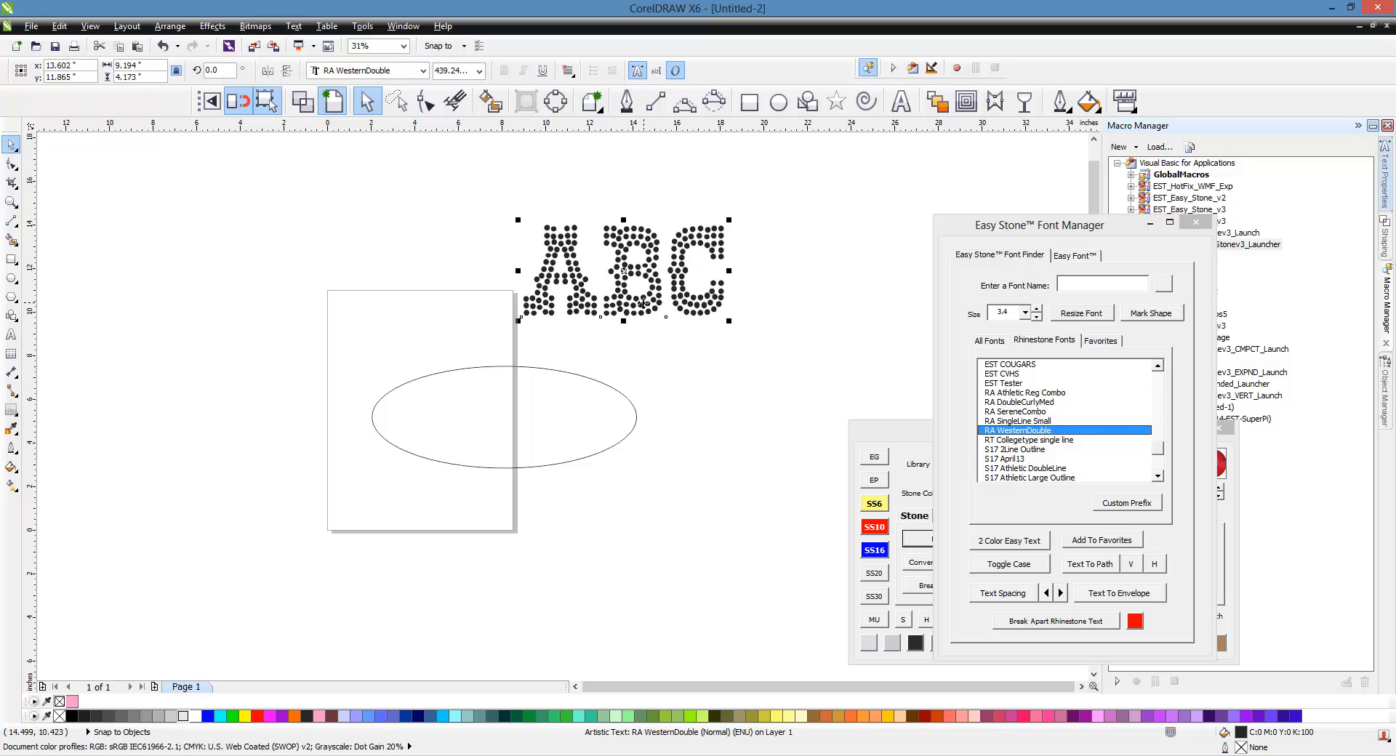
drag(644, 303, 547, 272)
Step: Try resizing the ABC stones, then undo it
click(1081, 313)
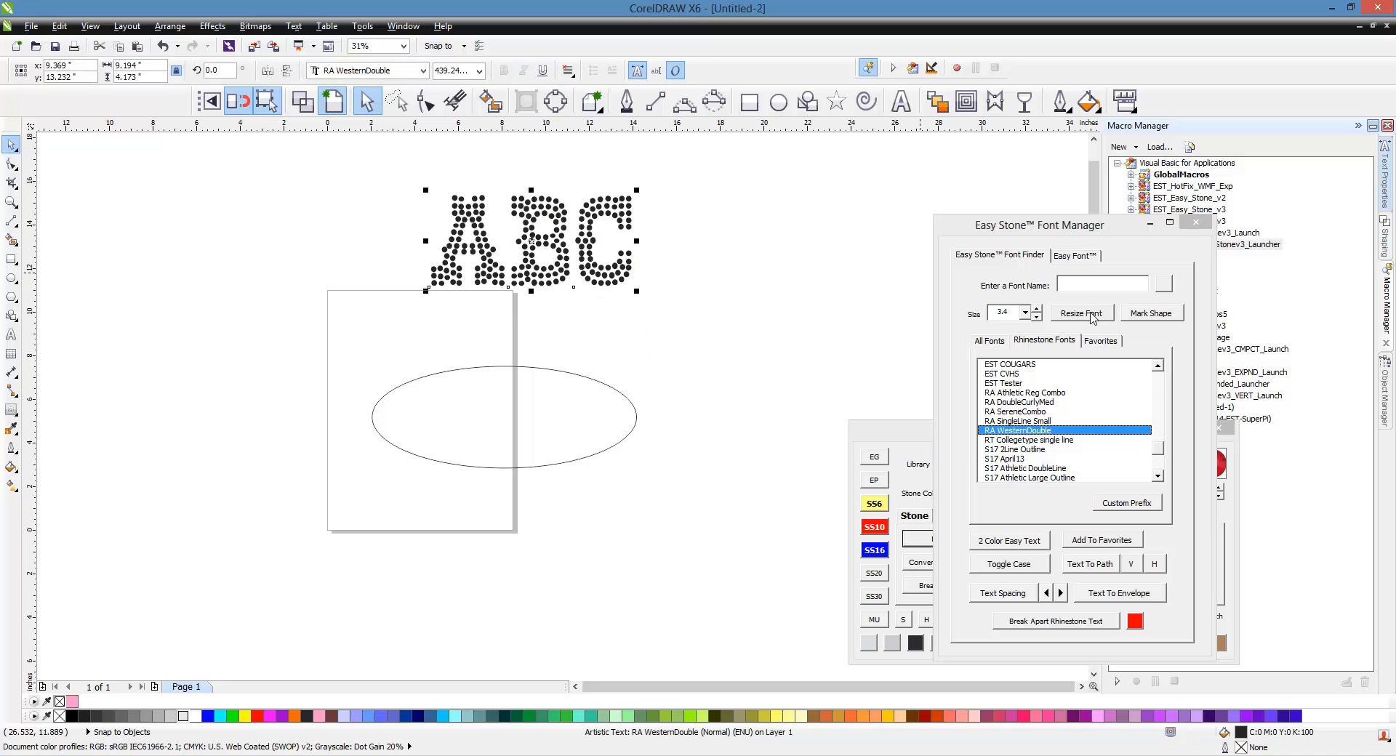
drag(420, 177, 603, 283)
key(ctrl+a)
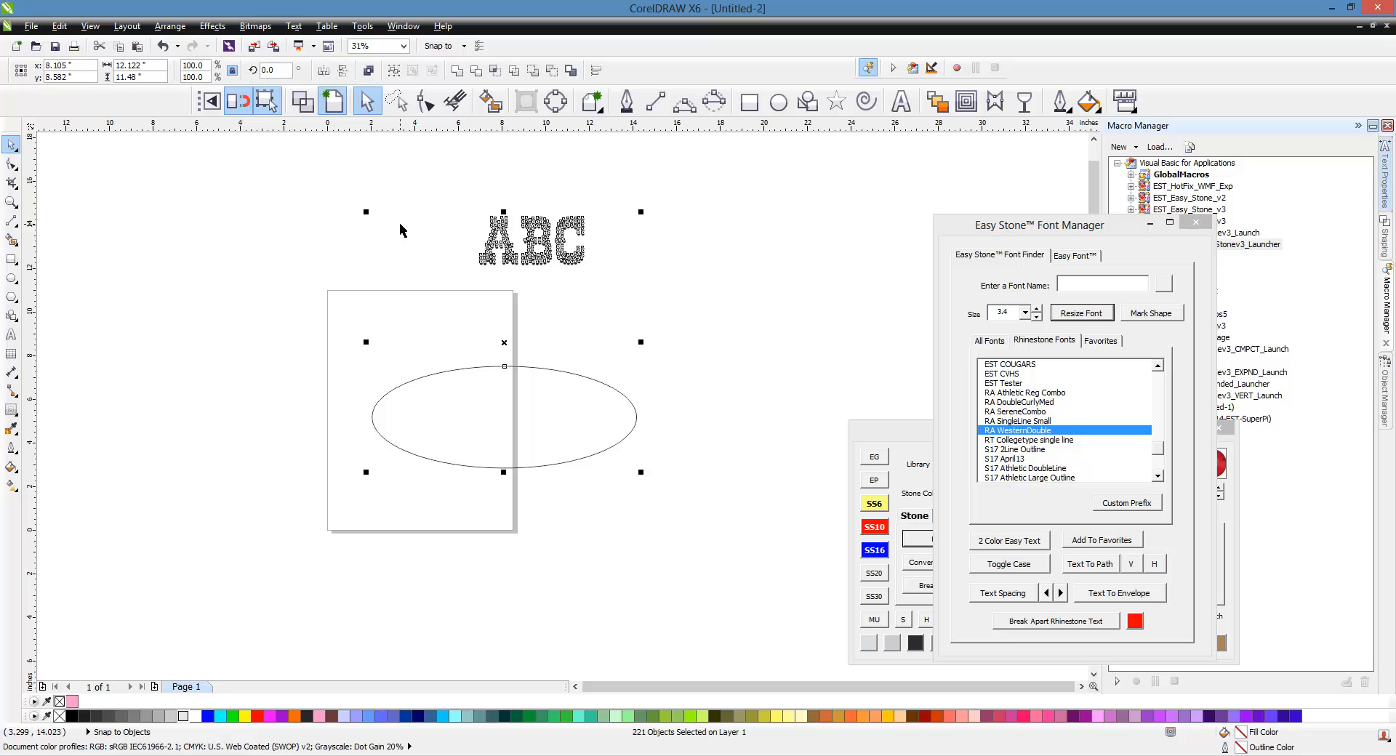
key(ctrl+z)
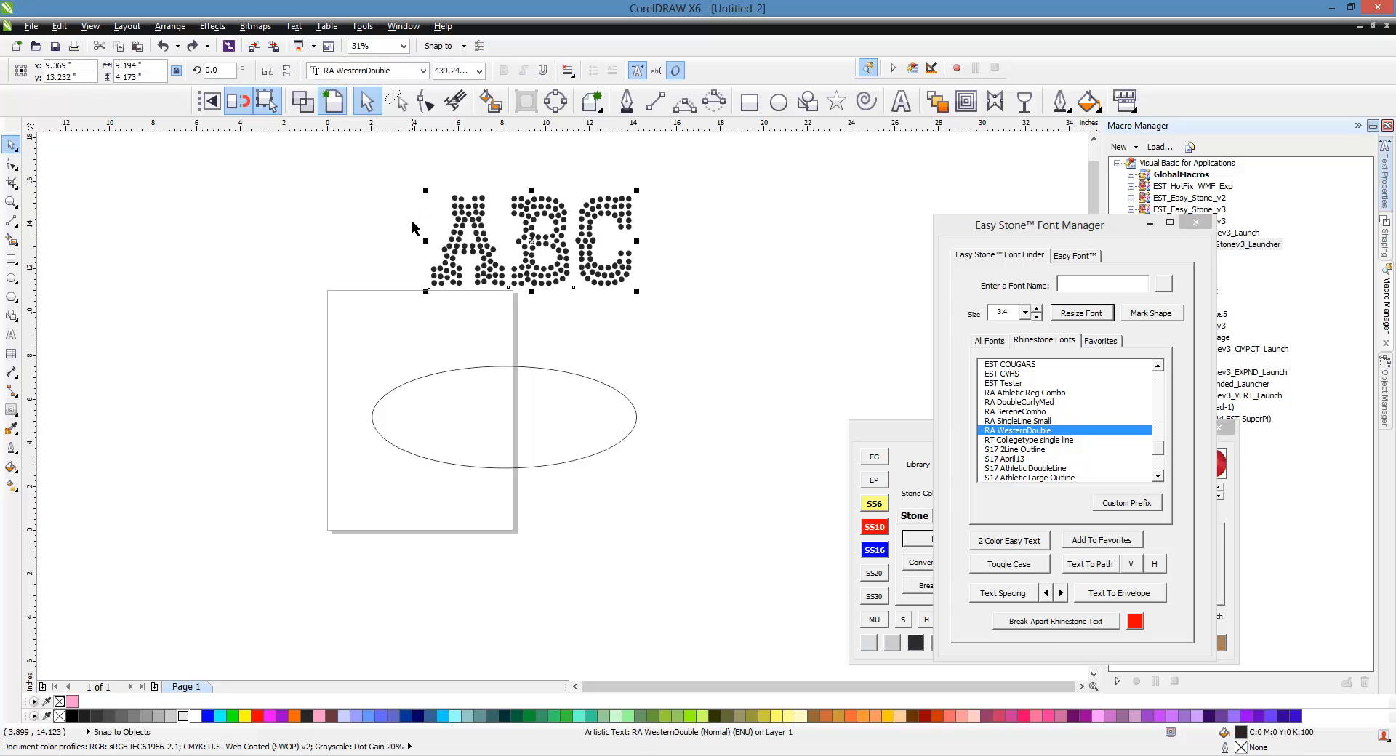
Step: Set the ABC text's height to 2.18 inches
drag(361, 160, 691, 322)
click(135, 76)
text(2.18)
key(Return)
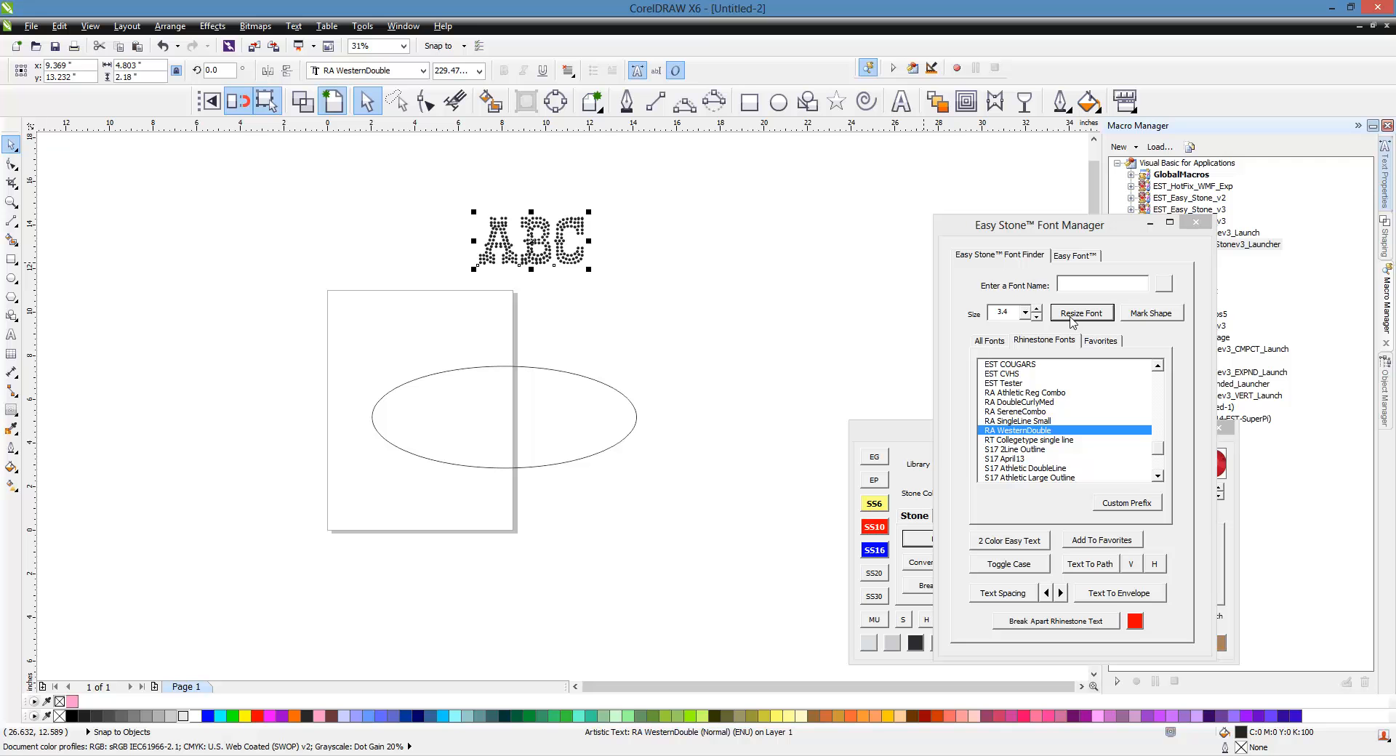
Step: Replace the ABC rhinestone text with RODEO
double_click(529, 238)
key(ctrl+a)
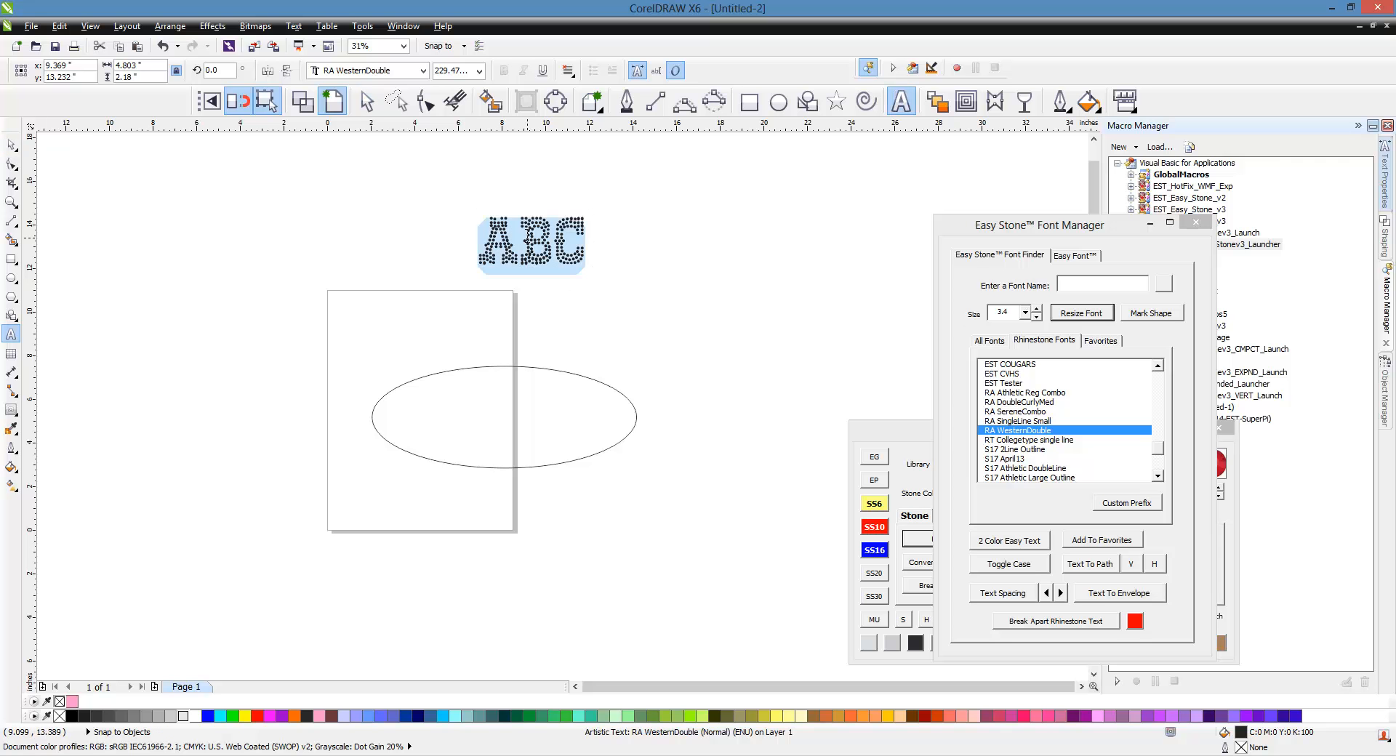
text(RODEO)
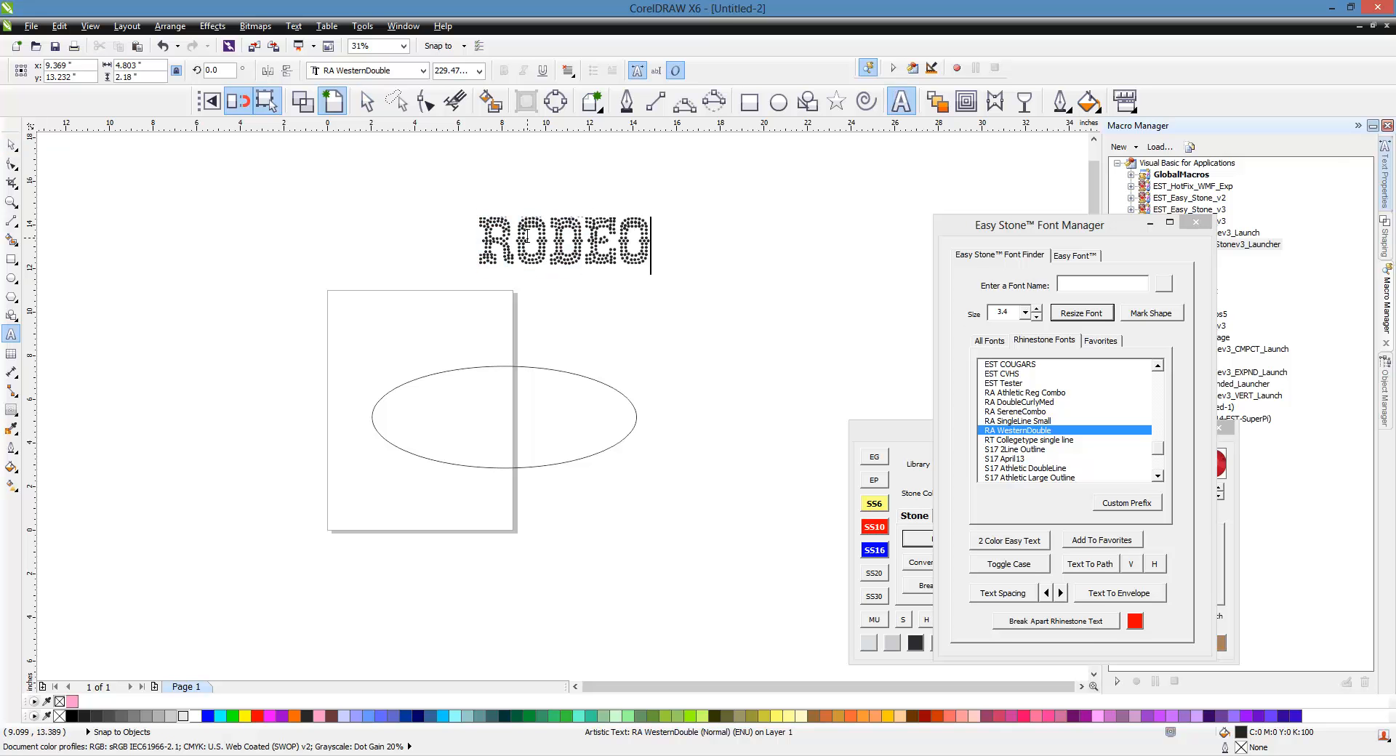
click(11, 145)
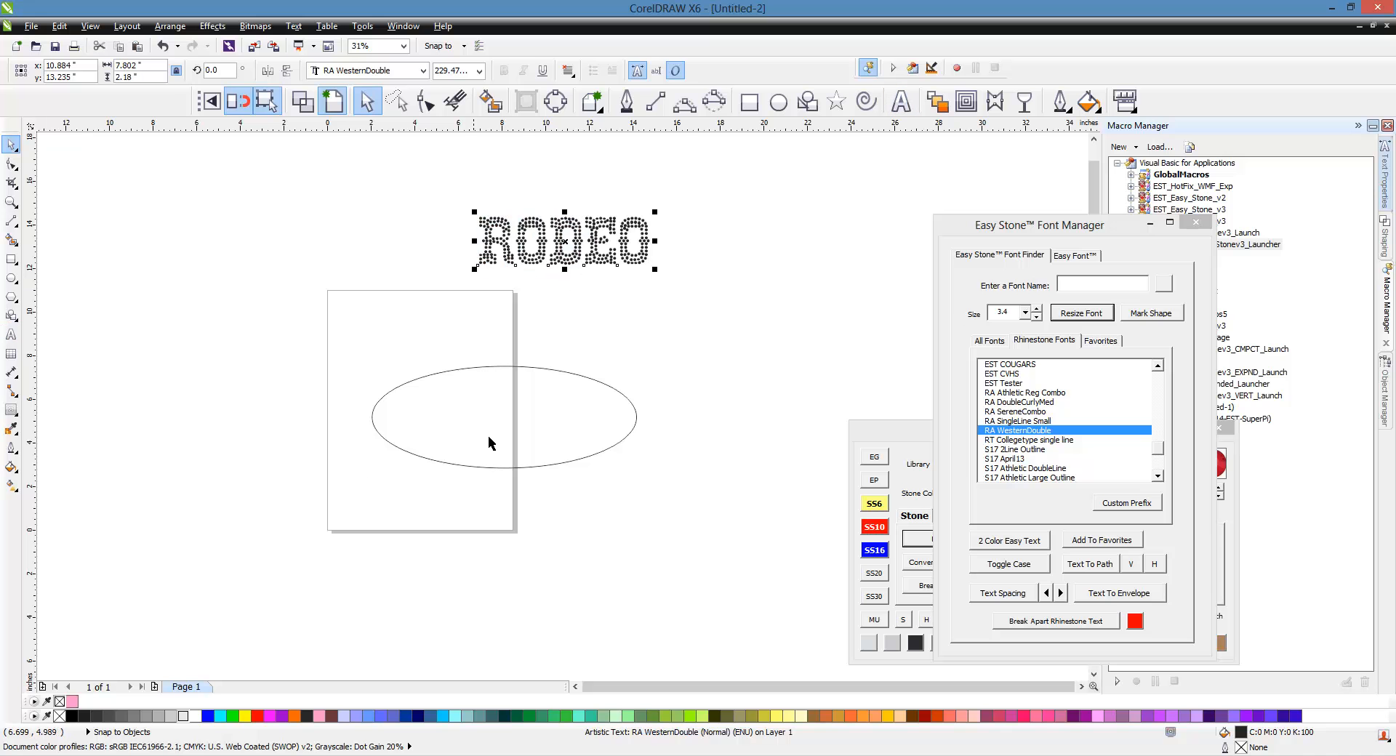
Step: Fit RODEO around the top of the ellipse with Text To Path and resize its stones at size 3.4
shift+click(528, 446)
click(1090, 566)
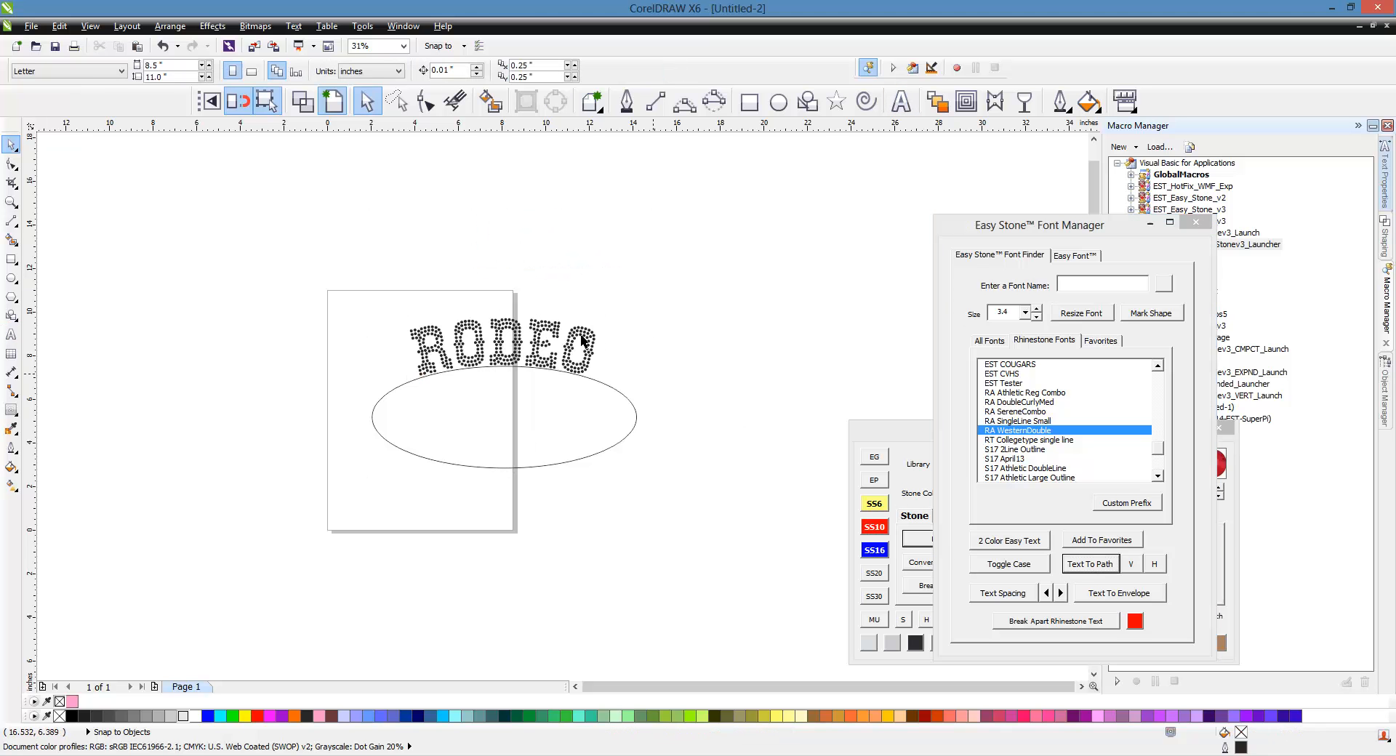
click(553, 330)
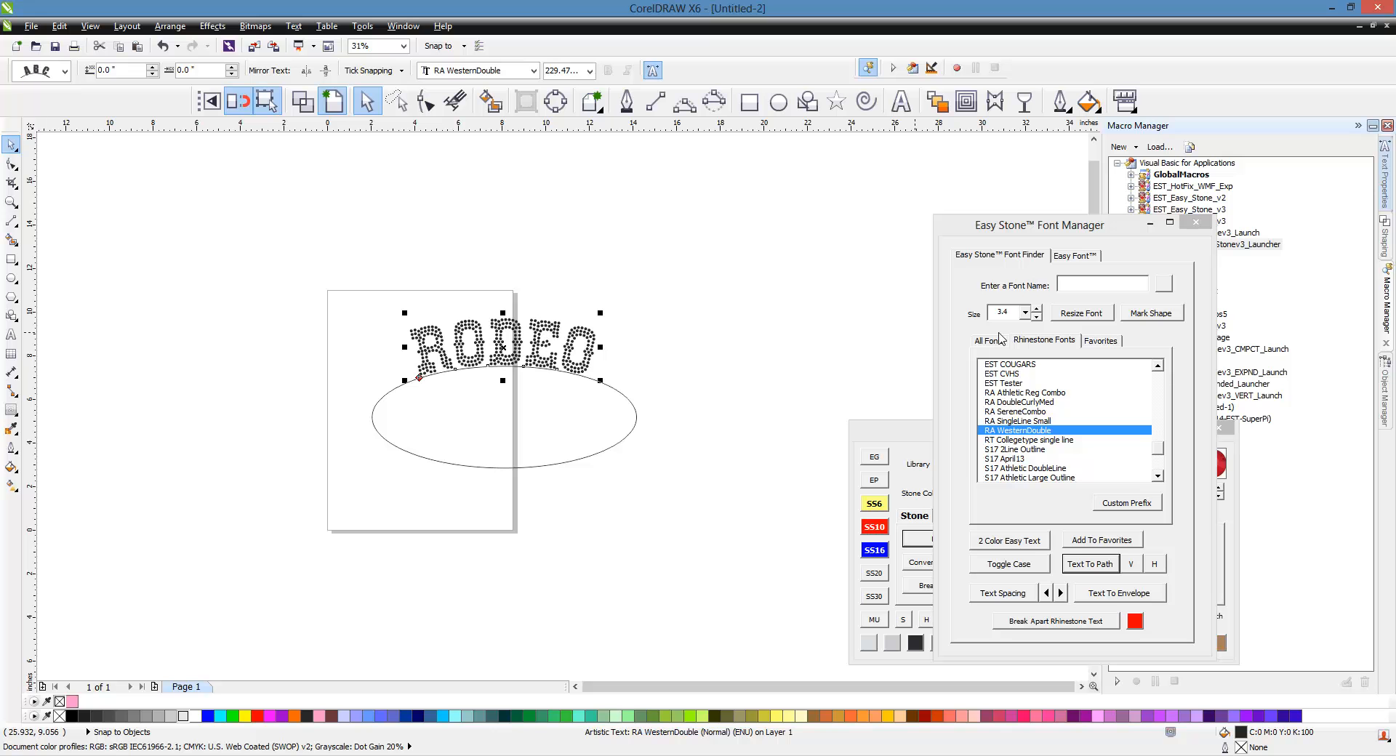
click(1068, 314)
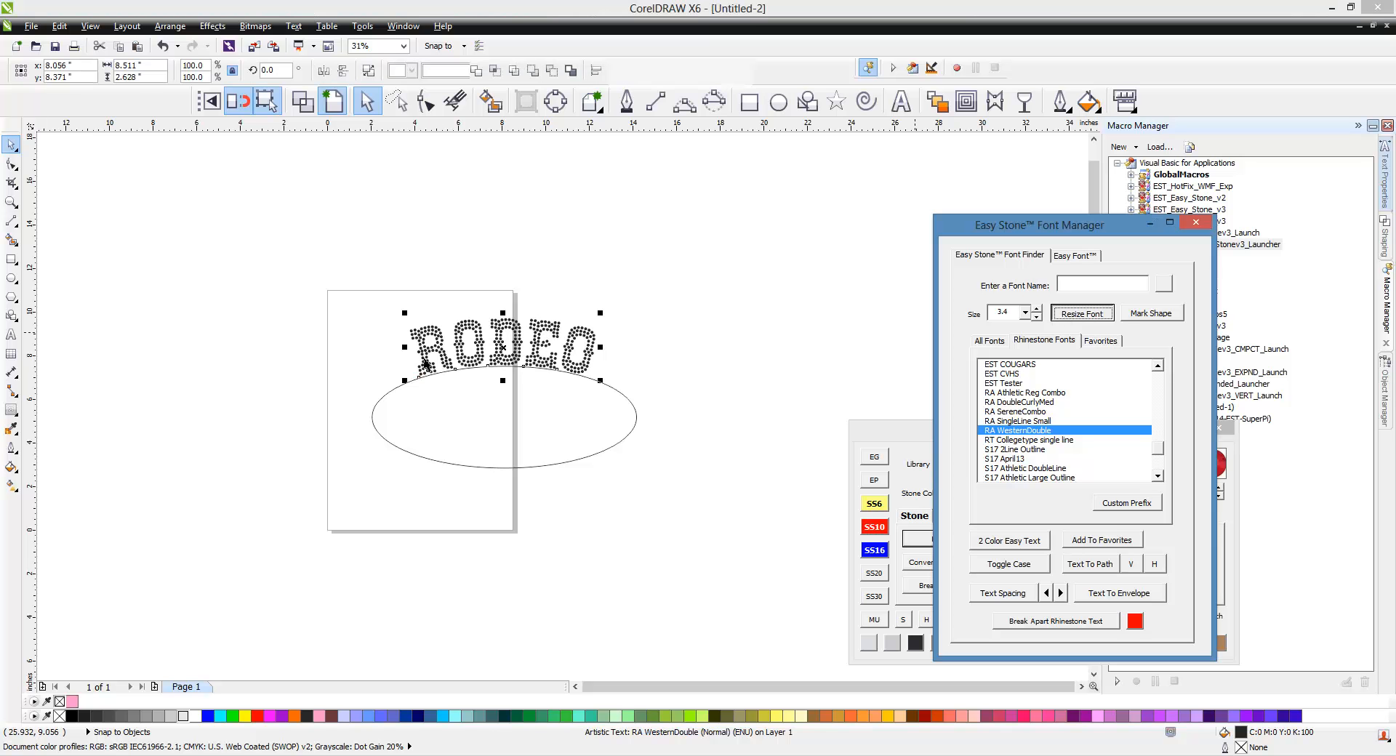
click(624, 374)
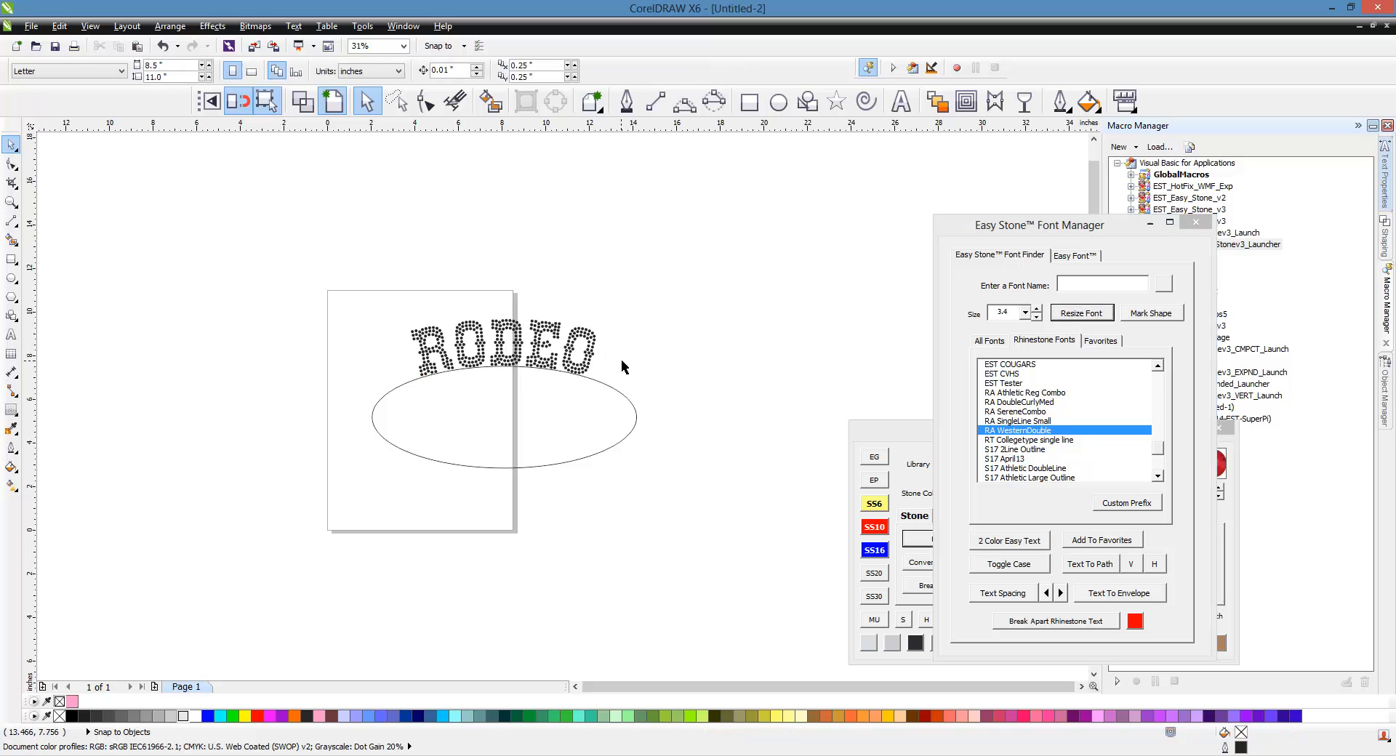
Step: Examine the RODEO stones along the ellipse up close
scroll(546, 361, up, 2)
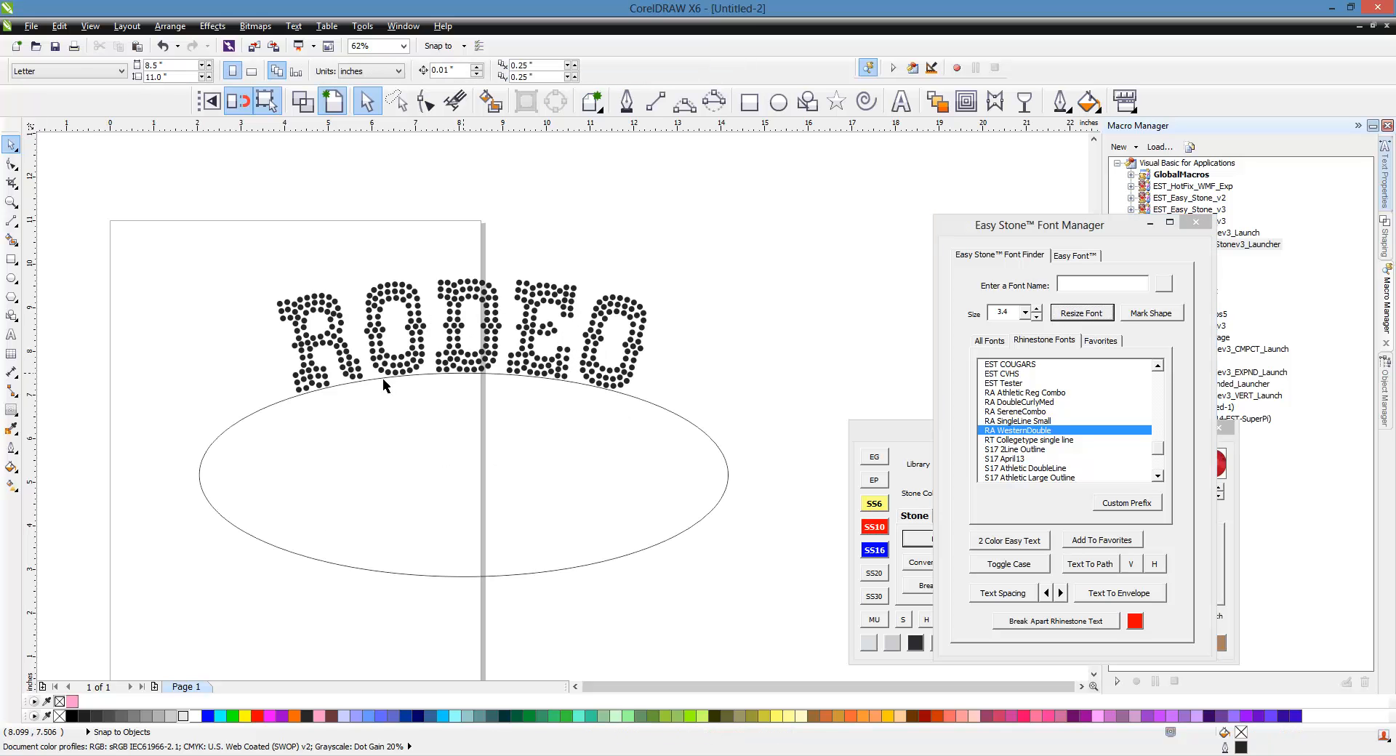
scroll(556, 387, up, 8)
click(578, 383)
scroll(578, 383, down, 6)
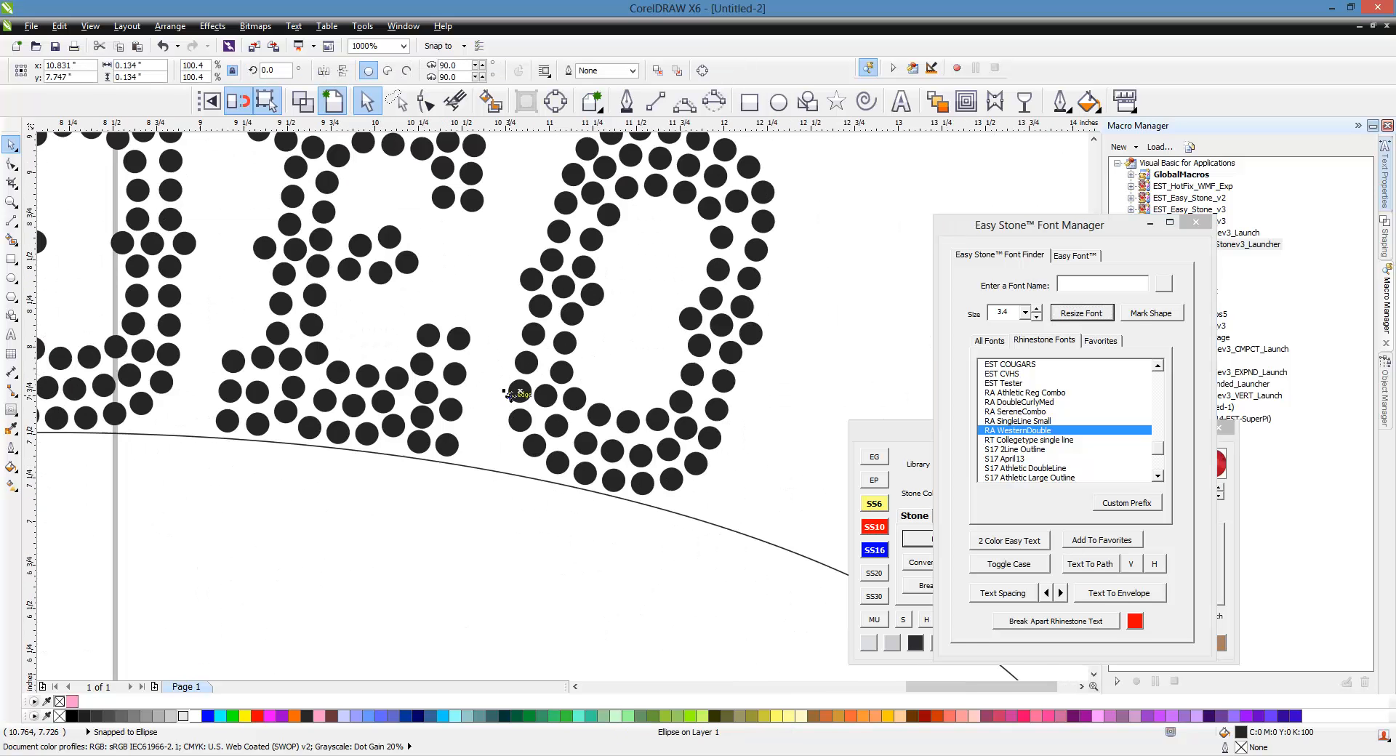
click(694, 400)
scroll(693, 400, down, 2)
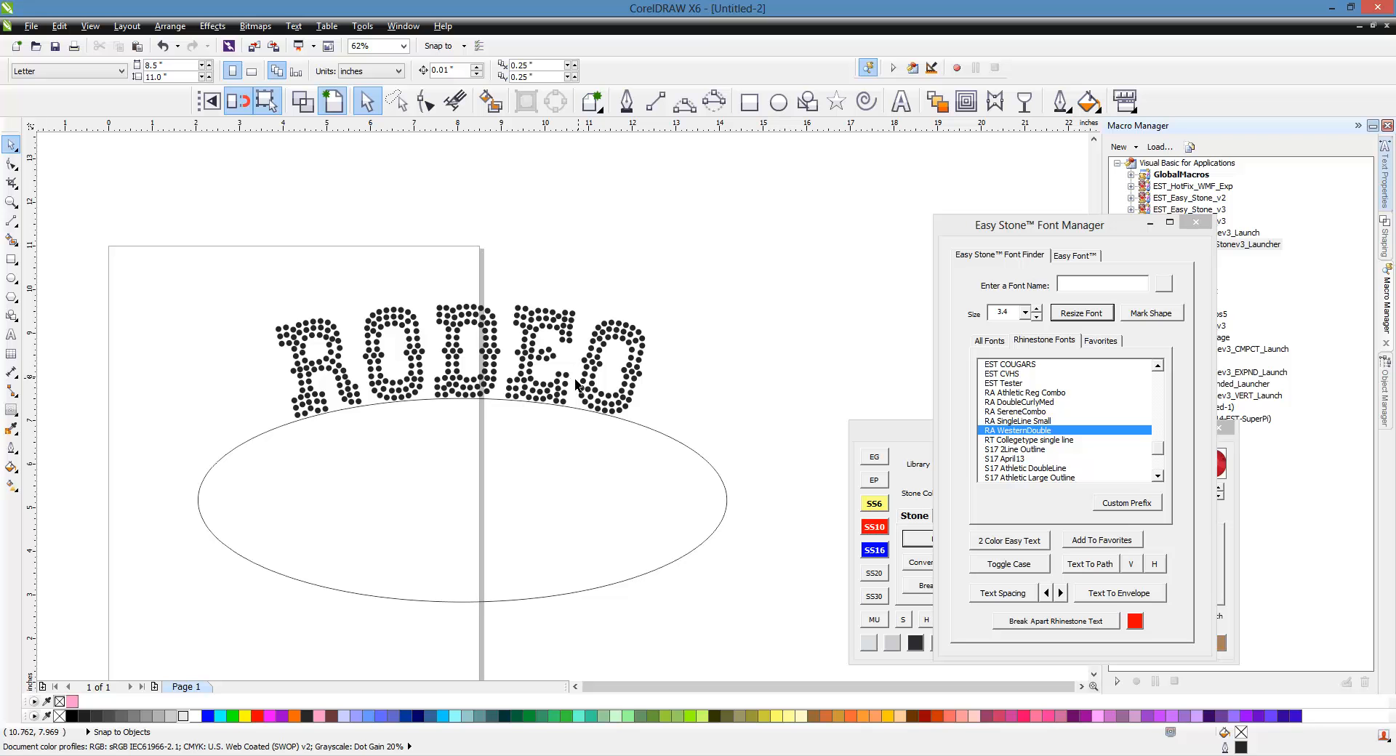
Step: Delete the RODEO rhinestone text
drag(279, 339, 523, 463)
key(Delete)
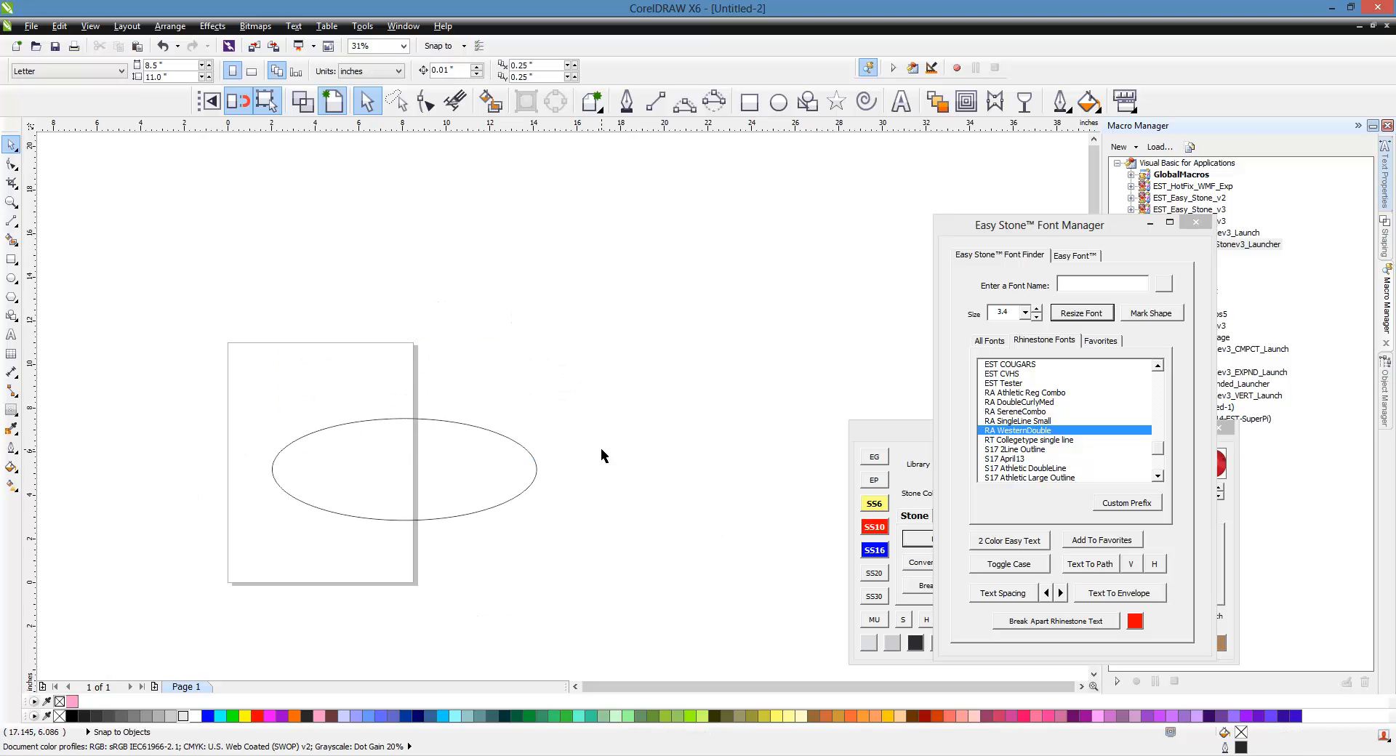
Step: Add EAGELS as artistic text, enlarge it and move it above the ellipse
click(901, 101)
click(607, 313)
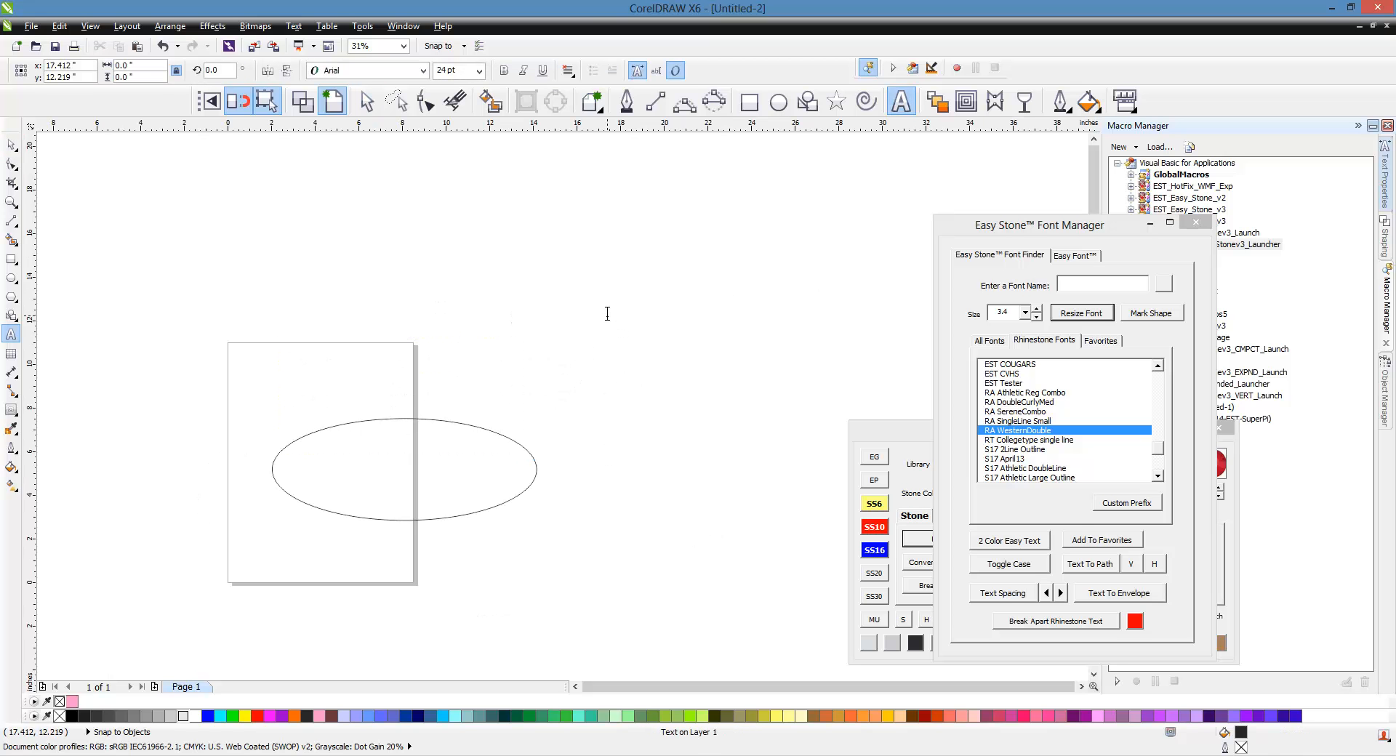
text(EAGELS)
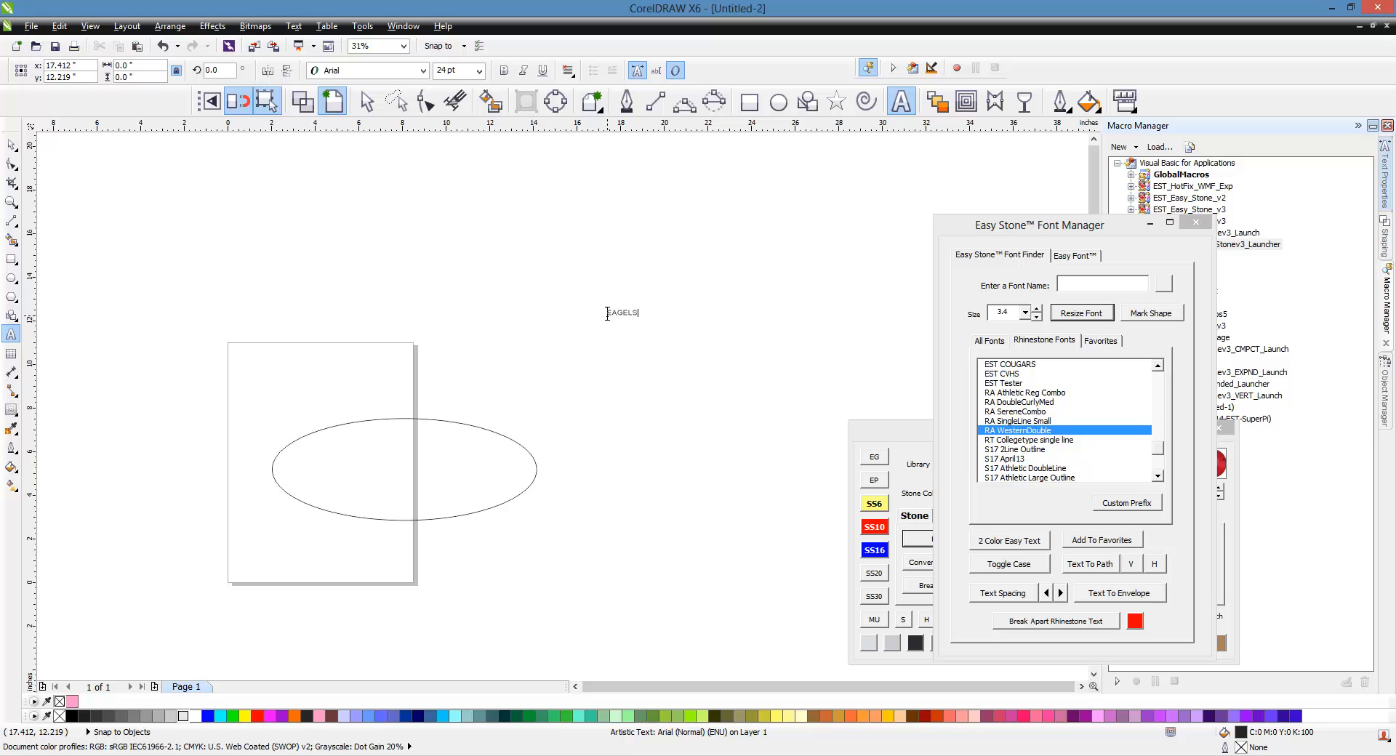
key(ctrl+space)
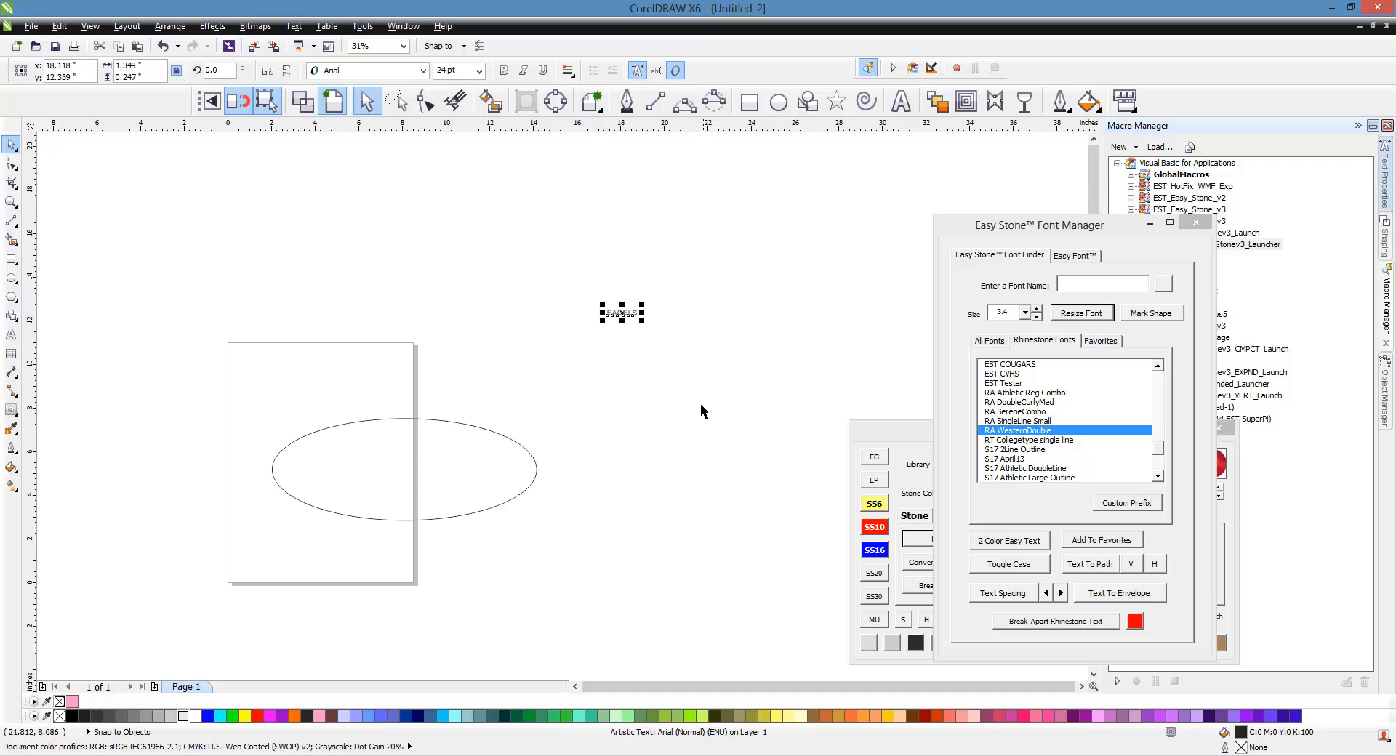
drag(601, 321, 453, 348)
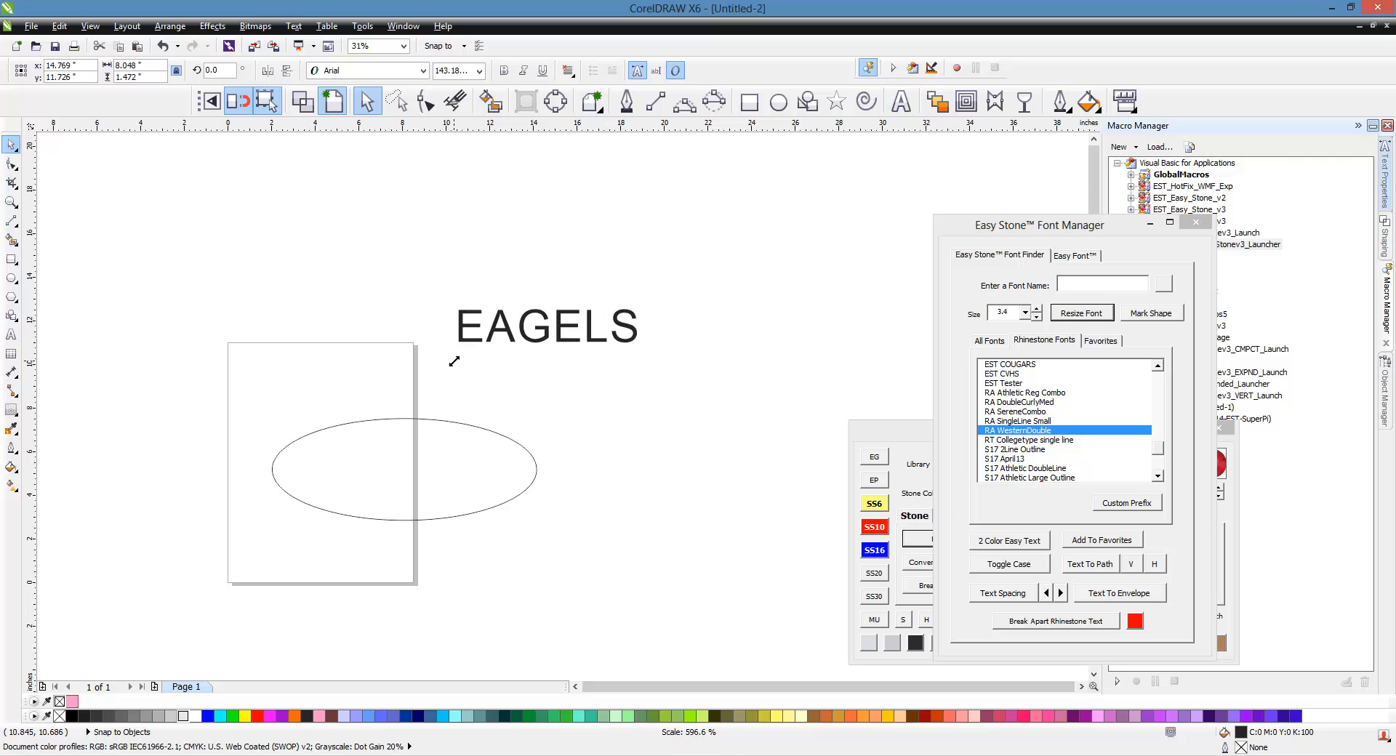
drag(571, 325, 622, 305)
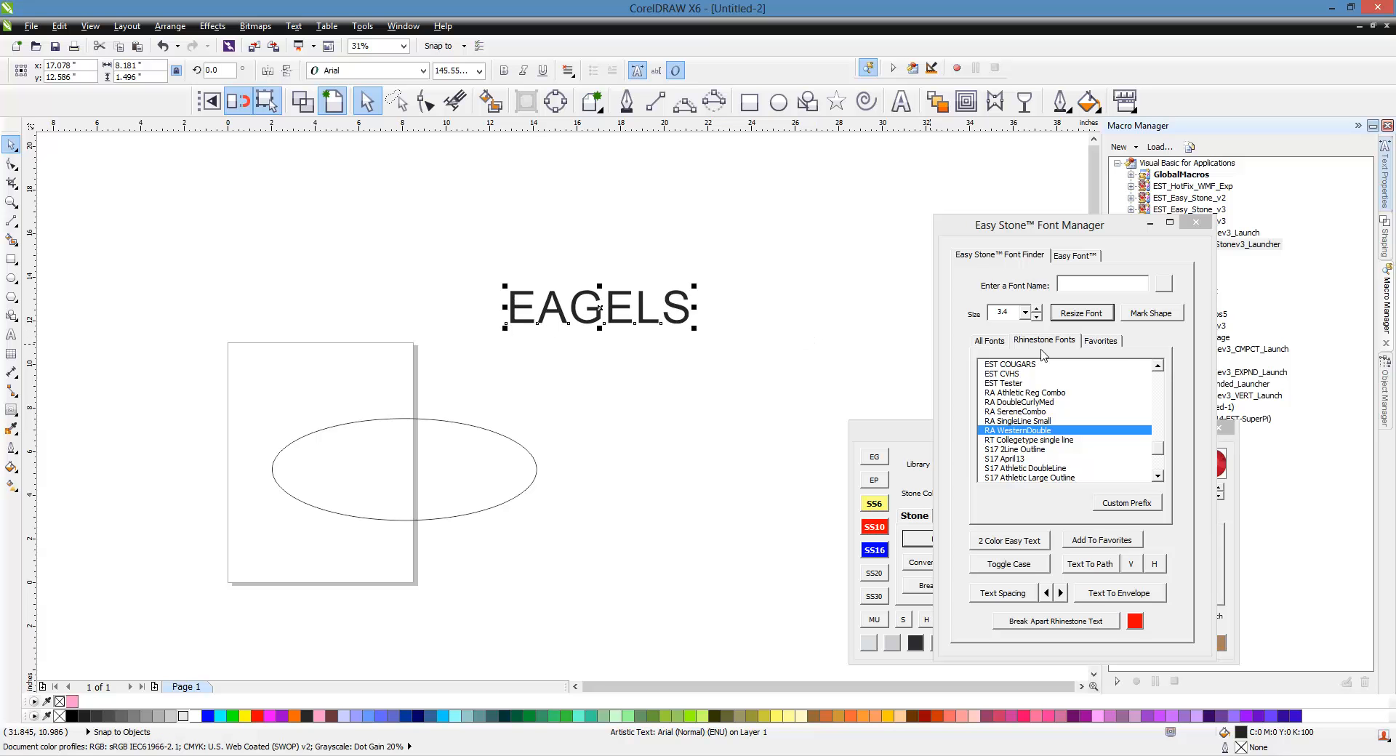
Step: Apply the TRW 116 Zebra RF4 rhinestone font to the EAGELS text
drag(1163, 449, 1163, 463)
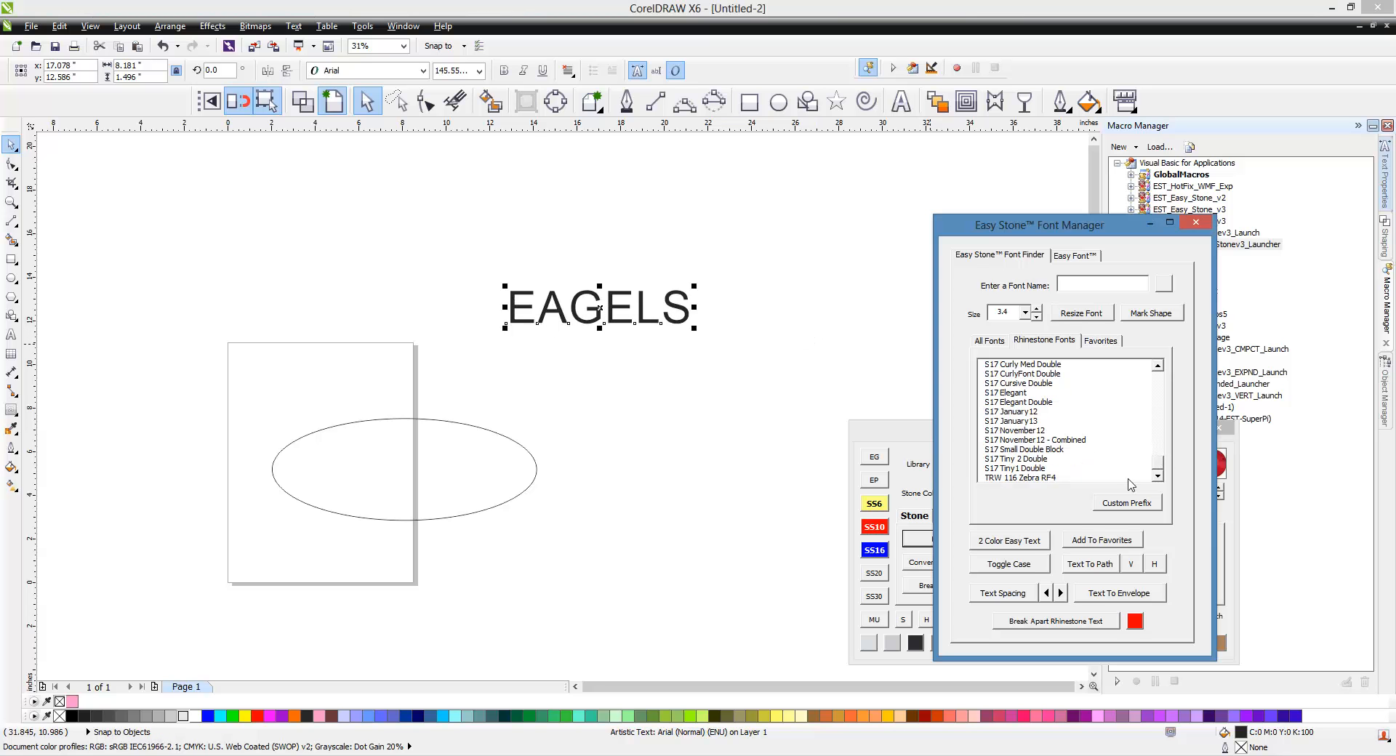
click(1037, 477)
click(614, 311)
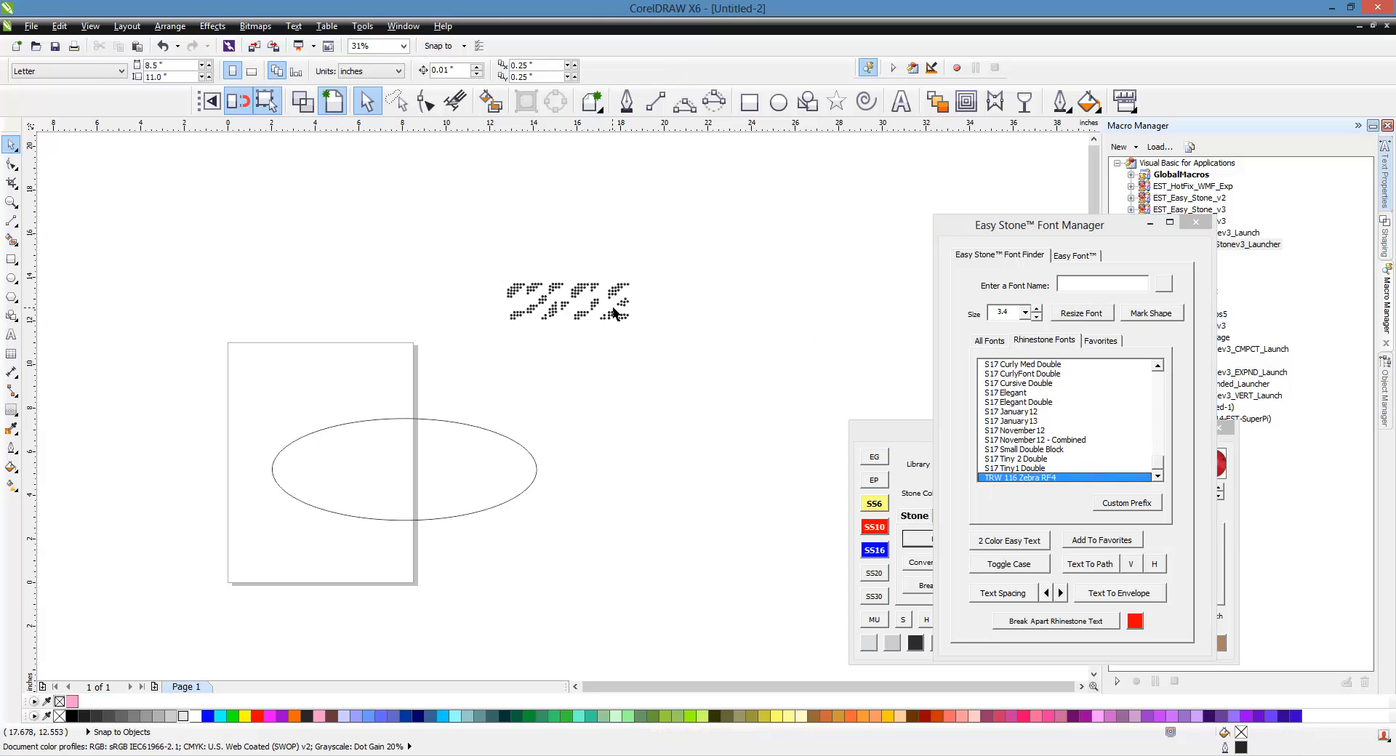
click(614, 312)
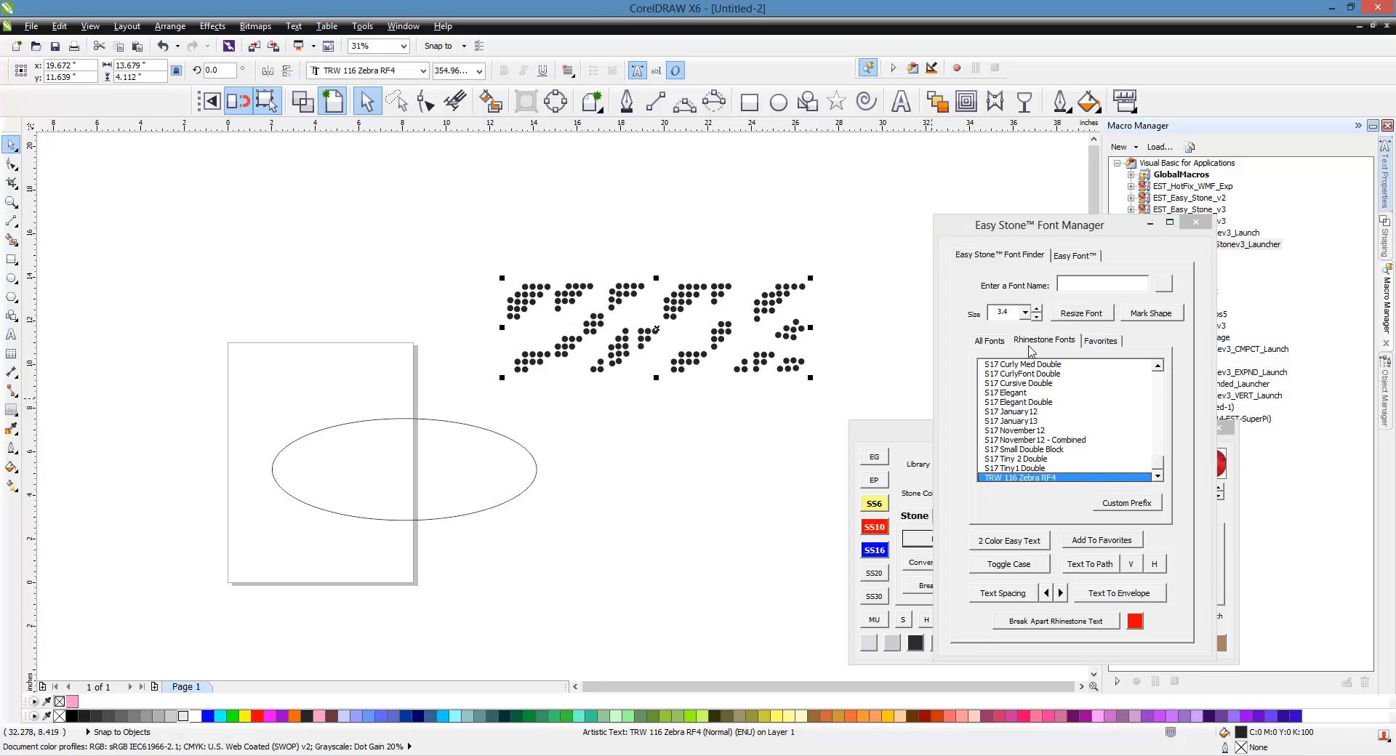
Step: Try resizing the EAGELS stones at size 3.4 and undo the change
click(1075, 314)
drag(499, 264, 778, 363)
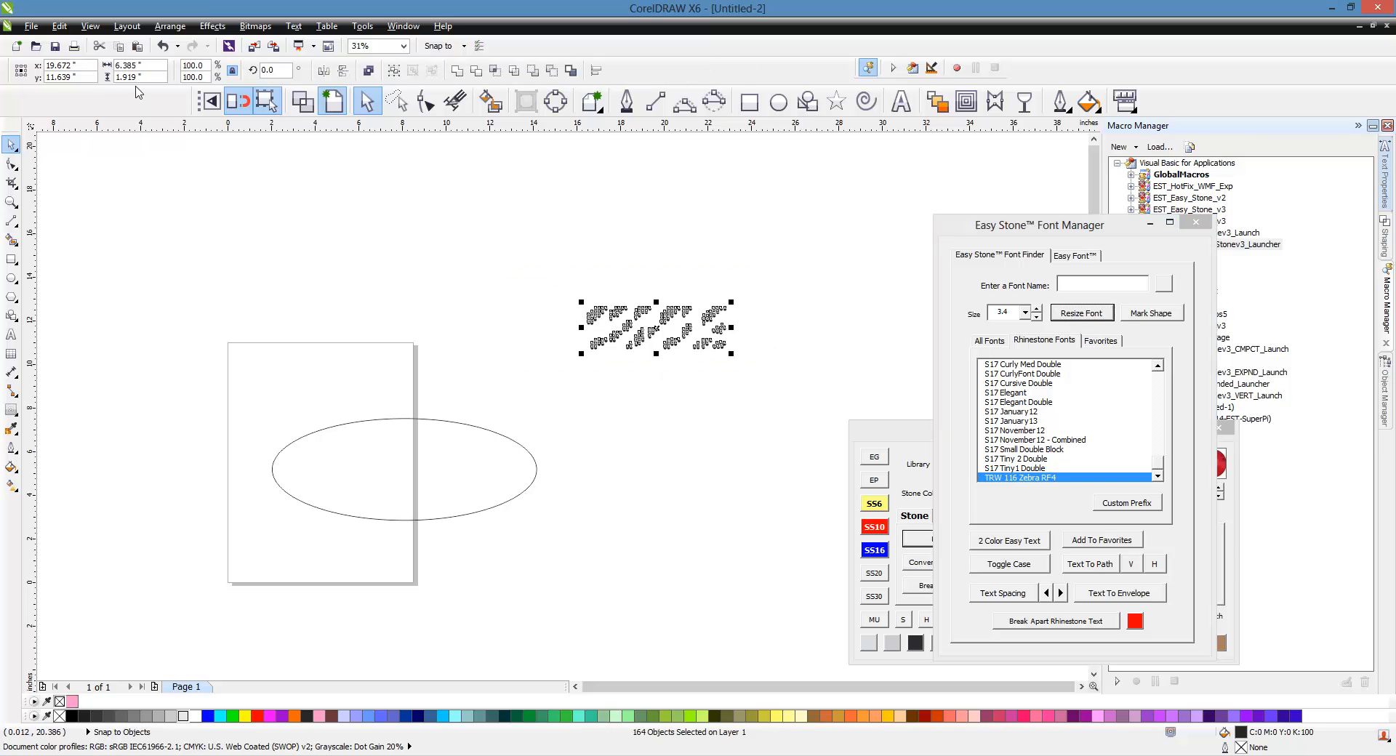
click(162, 46)
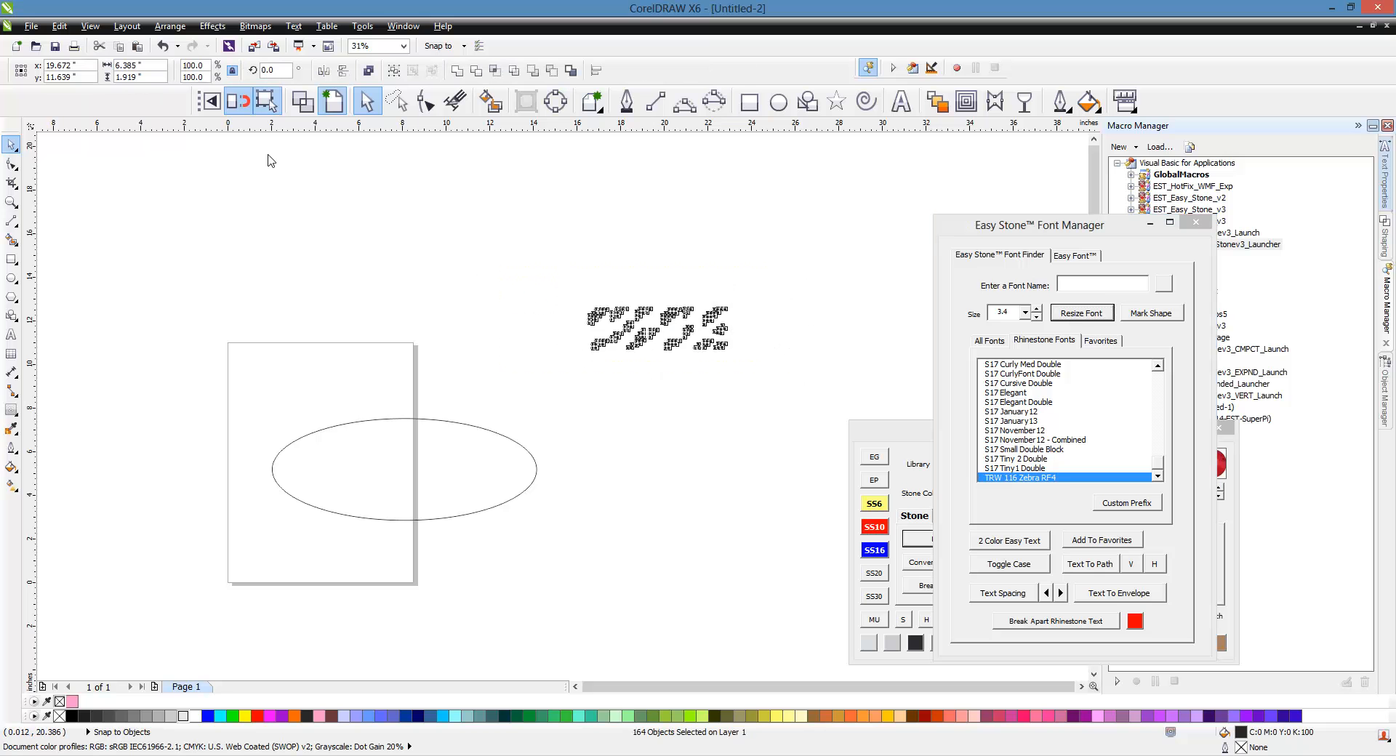
key(ctrl+z)
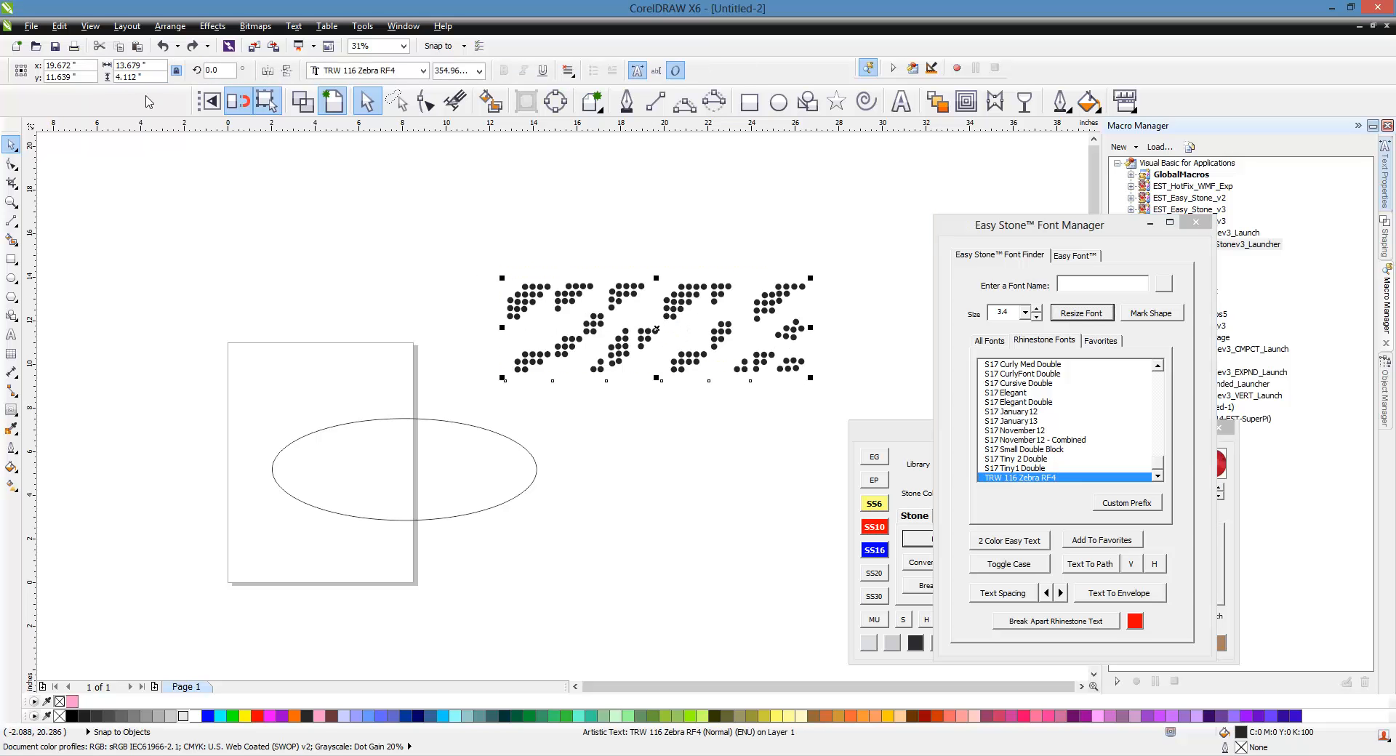
Step: Set the EAGELS text's height to 1.919 inches
drag(131, 81, 75, 88)
text(1.919)
key(Return)
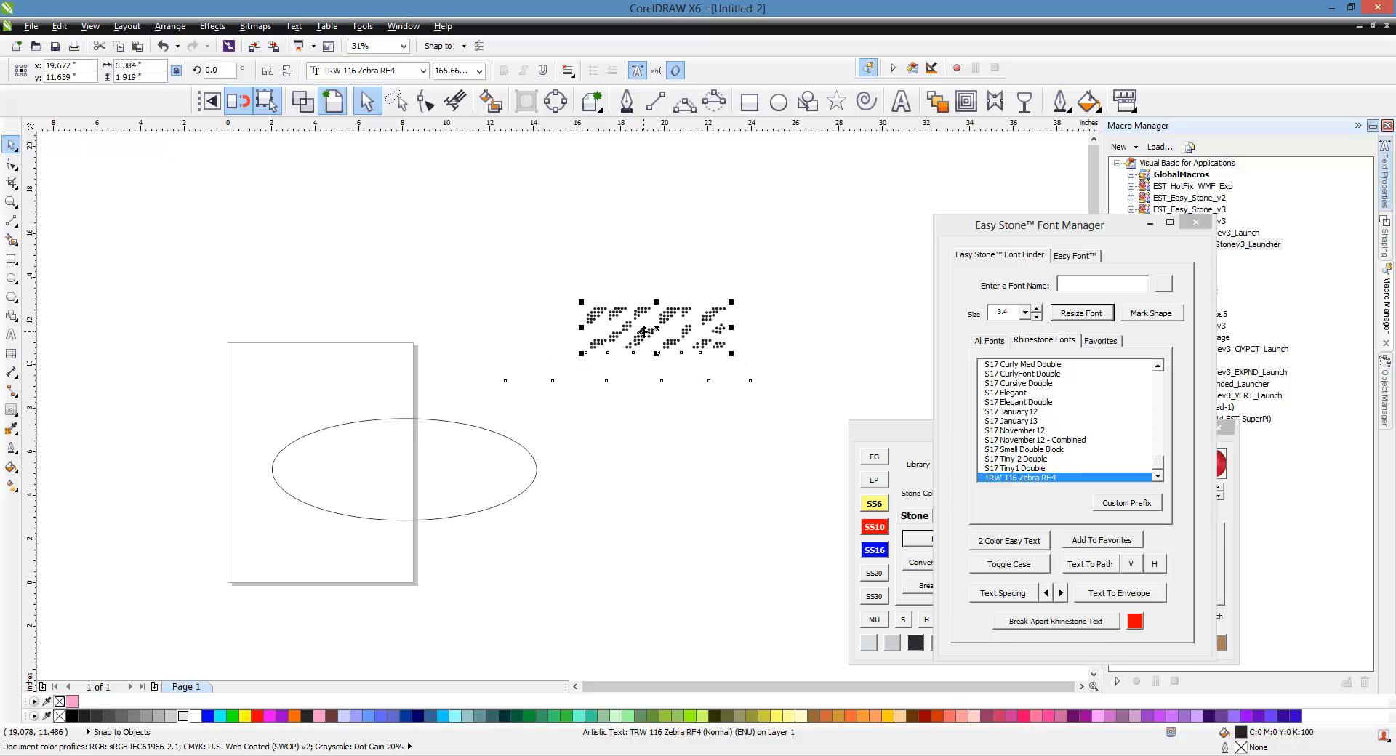
Step: Fit EAGELS around the top of the ellipse with Text To Path
shift+click(483, 445)
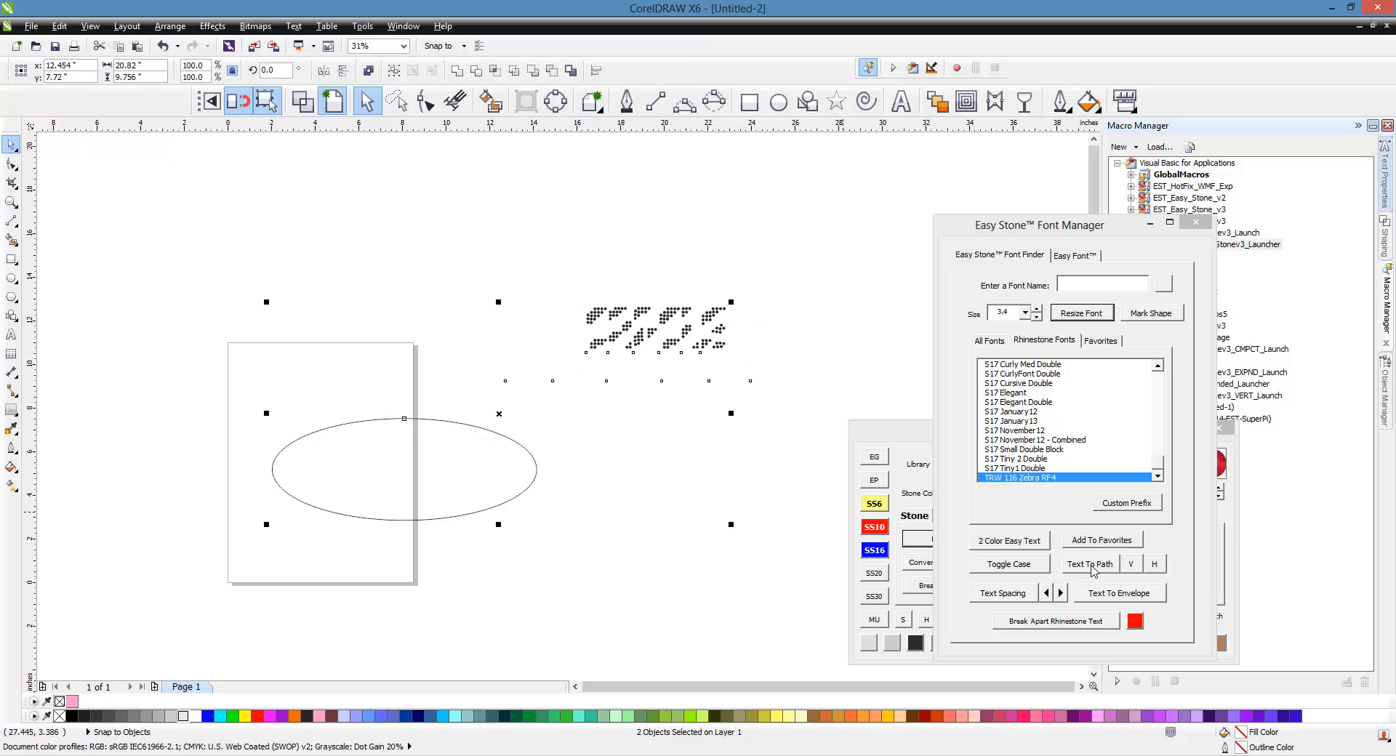
click(1093, 565)
click(667, 461)
scroll(383, 432, up, 2)
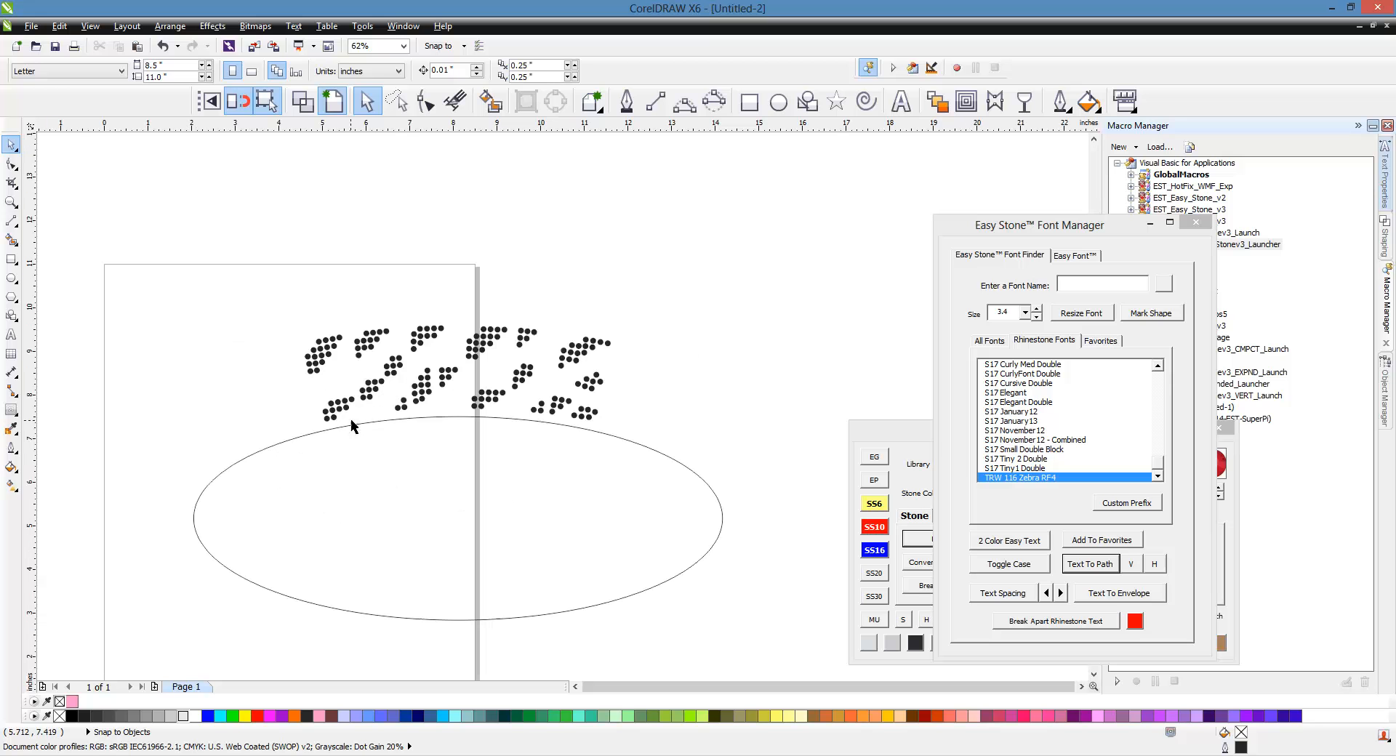
Step: Select the path text and apply 2 Color Easy Text to it
click(427, 331)
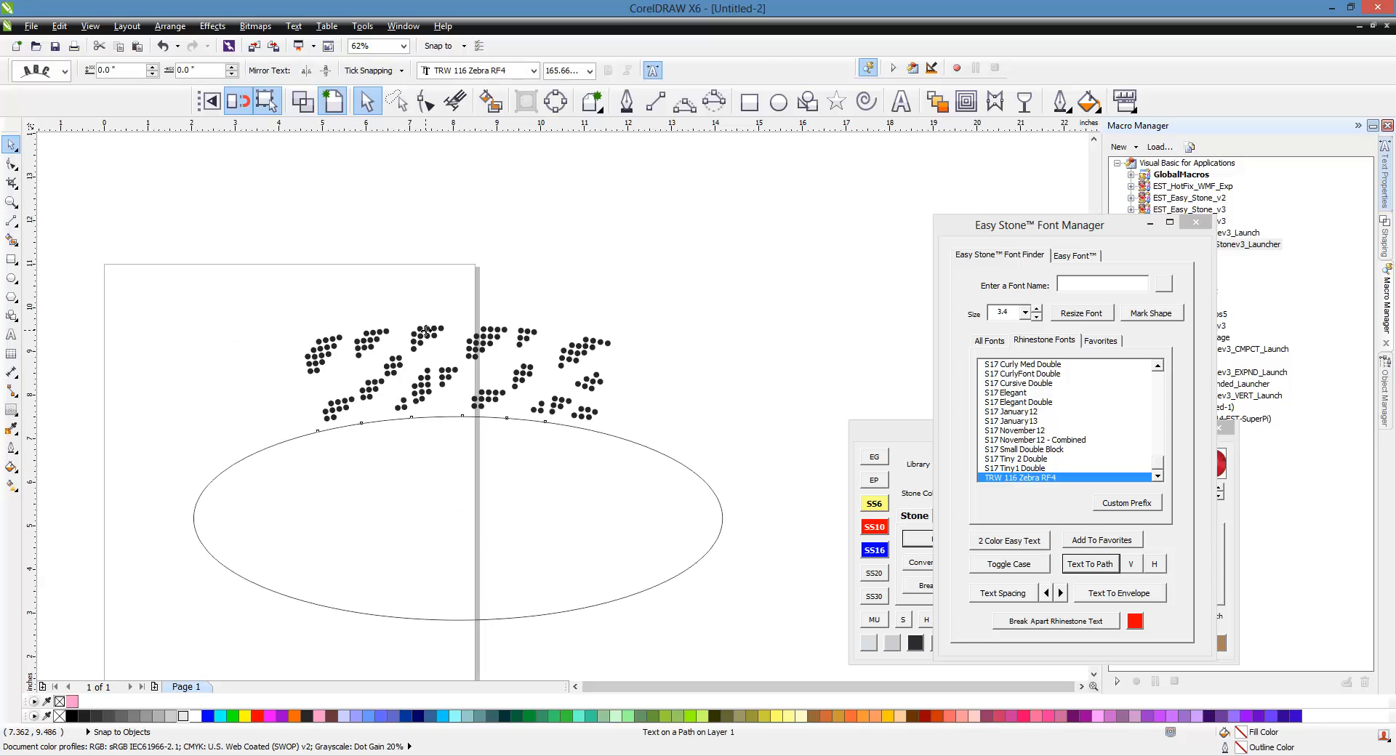
ctrl+click(427, 331)
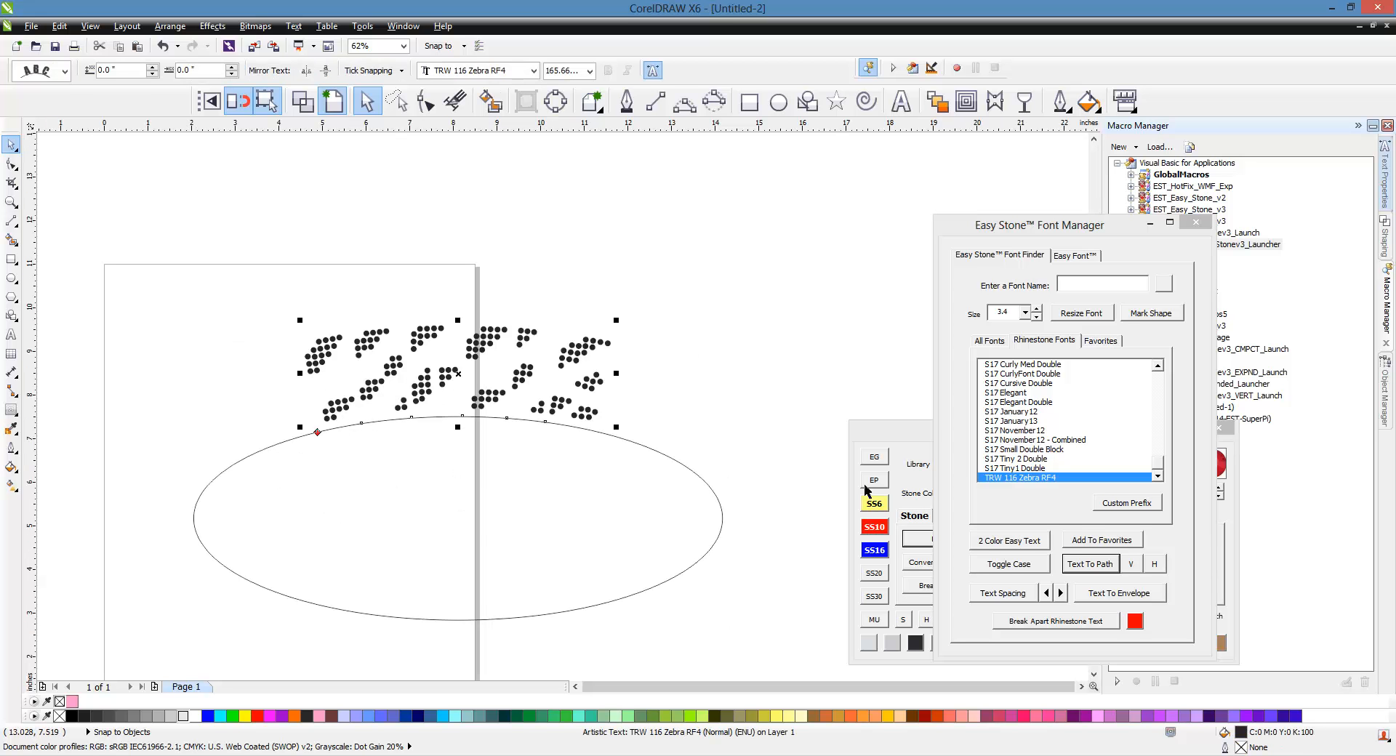
click(1008, 547)
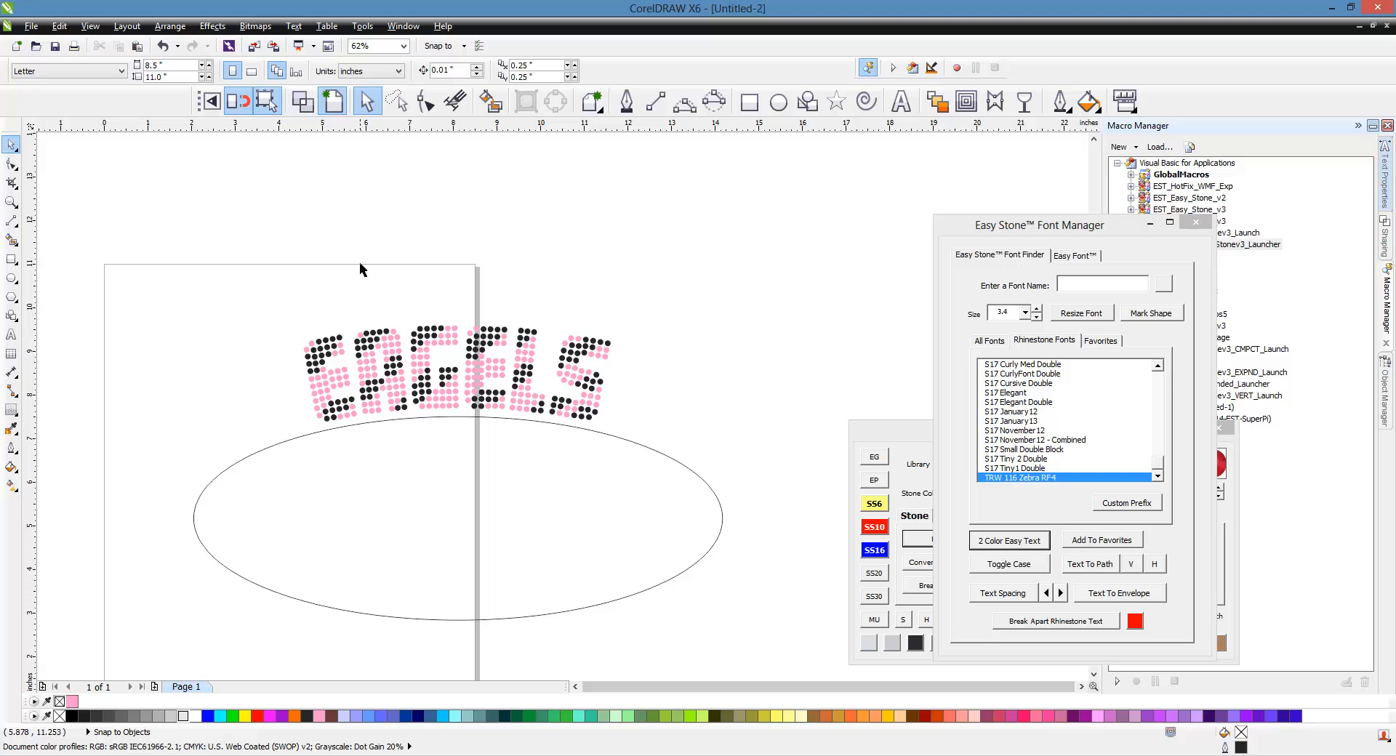
Step: Convert the path text to curves and delete the ellipse
scroll(458, 286, down, 1)
scroll(378, 352, up, 1)
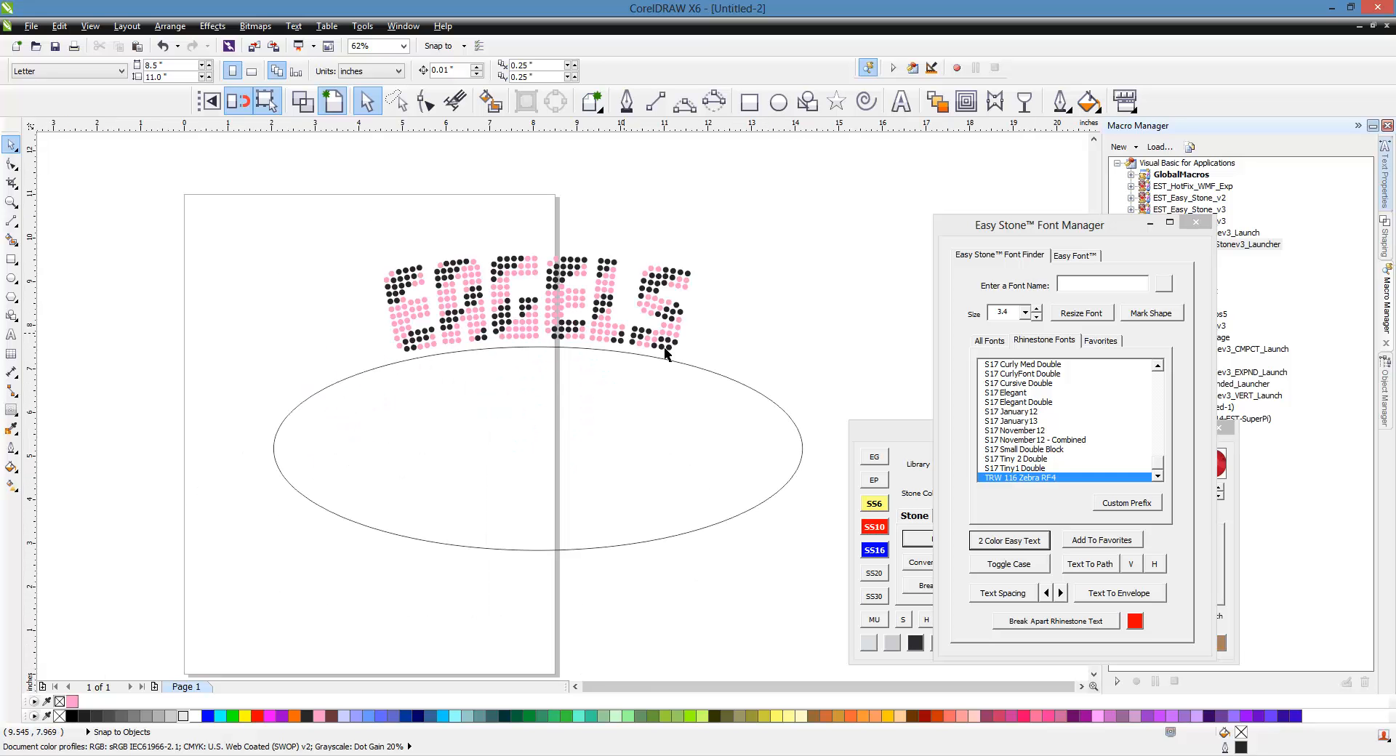
scroll(552, 336, down, 1)
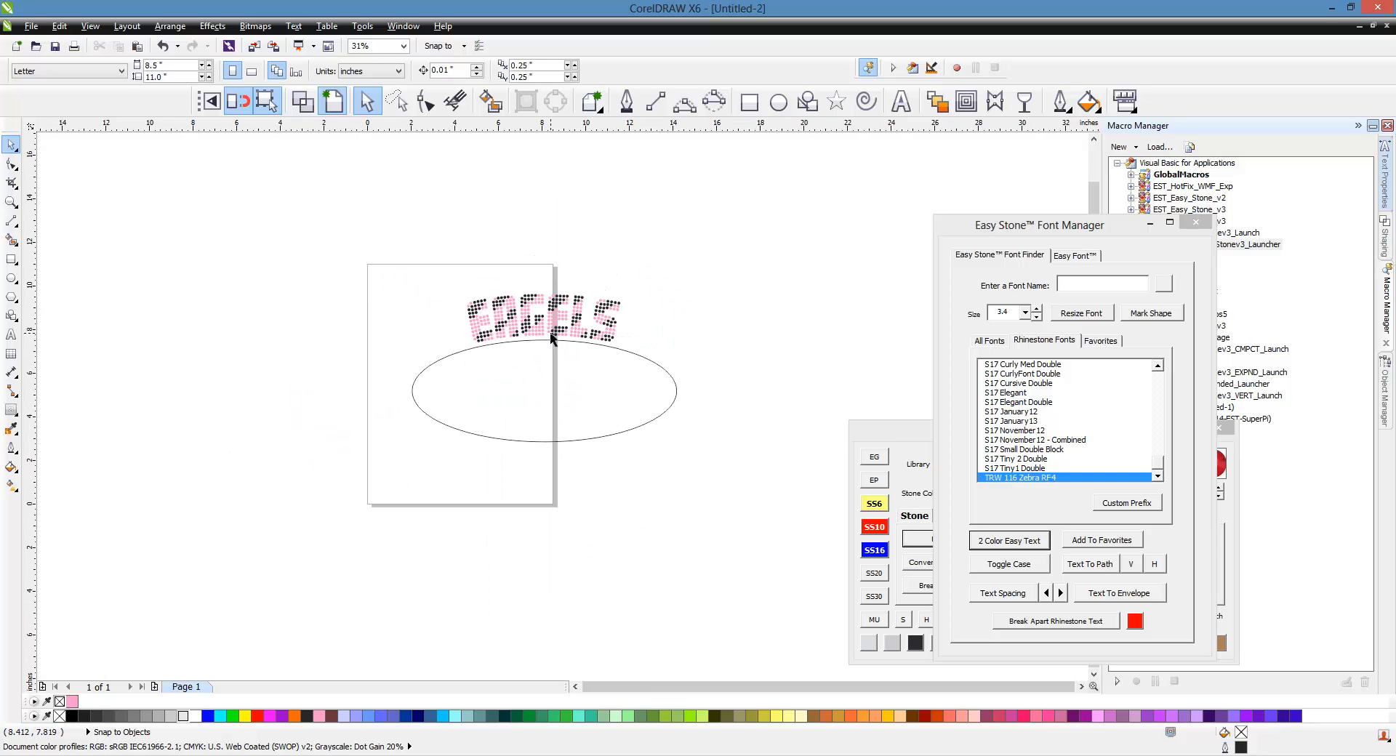
scroll(569, 324, up, 2)
scroll(296, 285, down, 2)
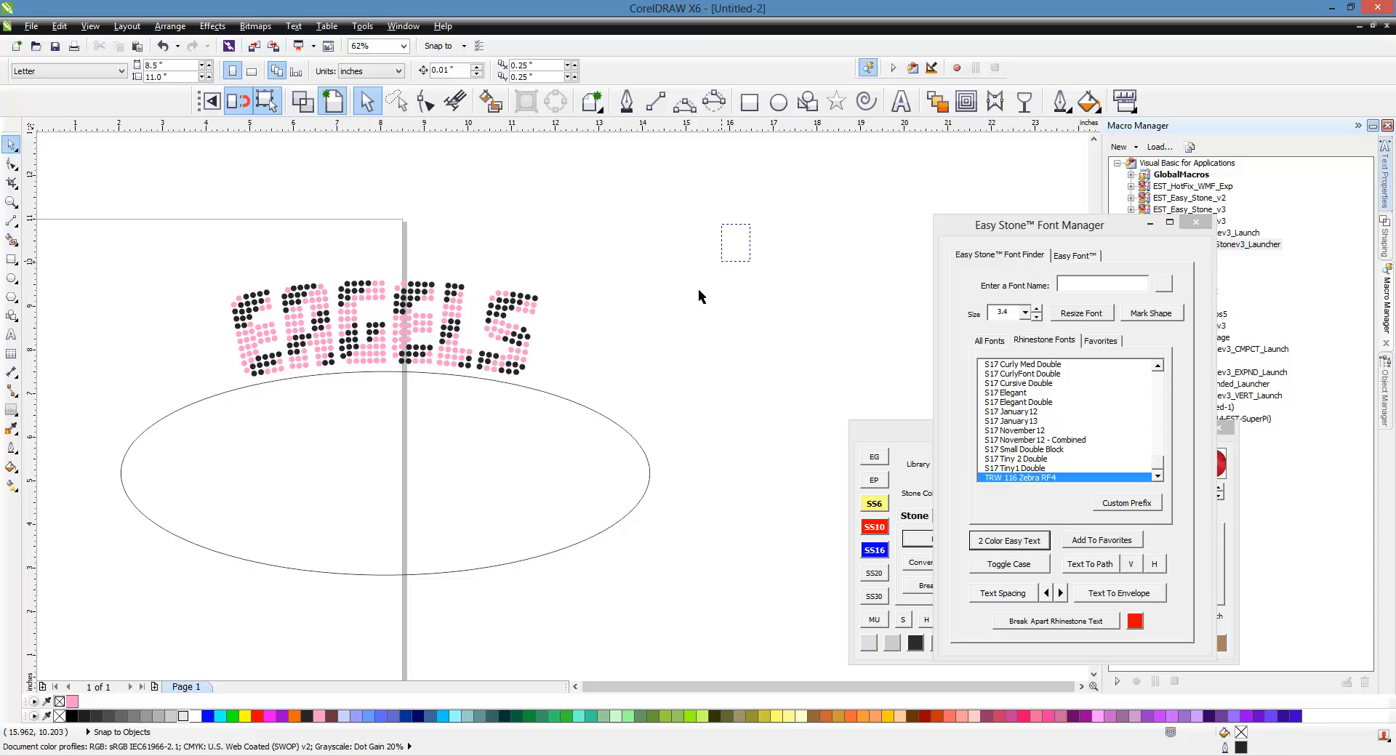
drag(700, 295, 93, 614)
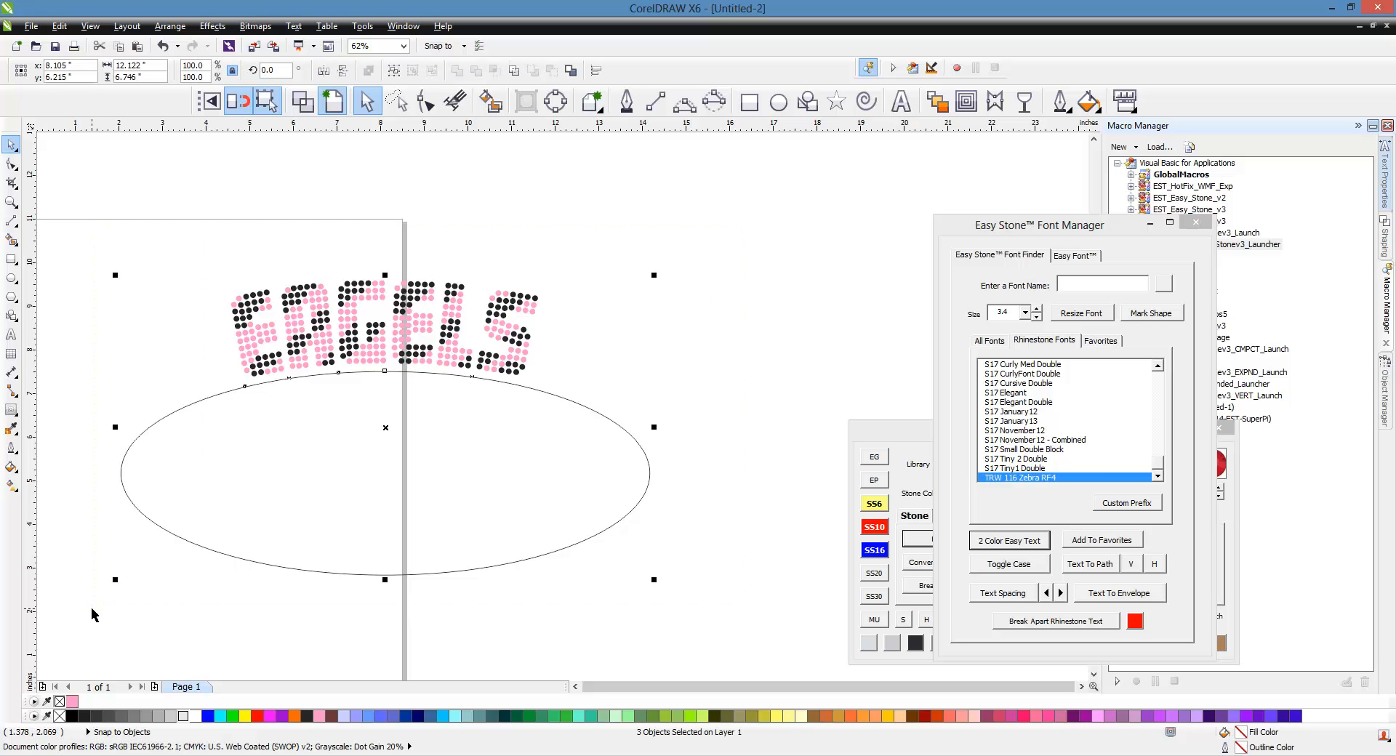
click(559, 105)
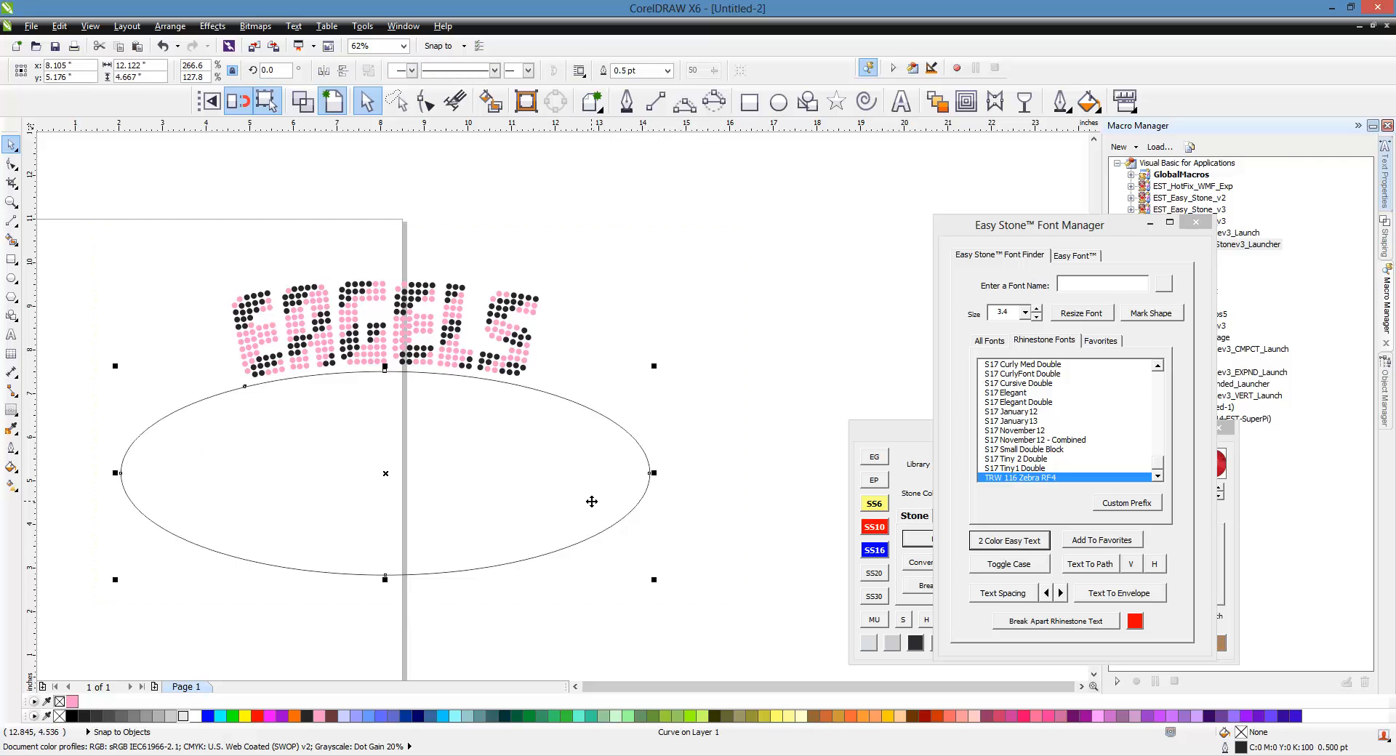
key(Delete)
Step: Select the whole EAGELS design and break apart the rhinestone text
drag(681, 179, 149, 437)
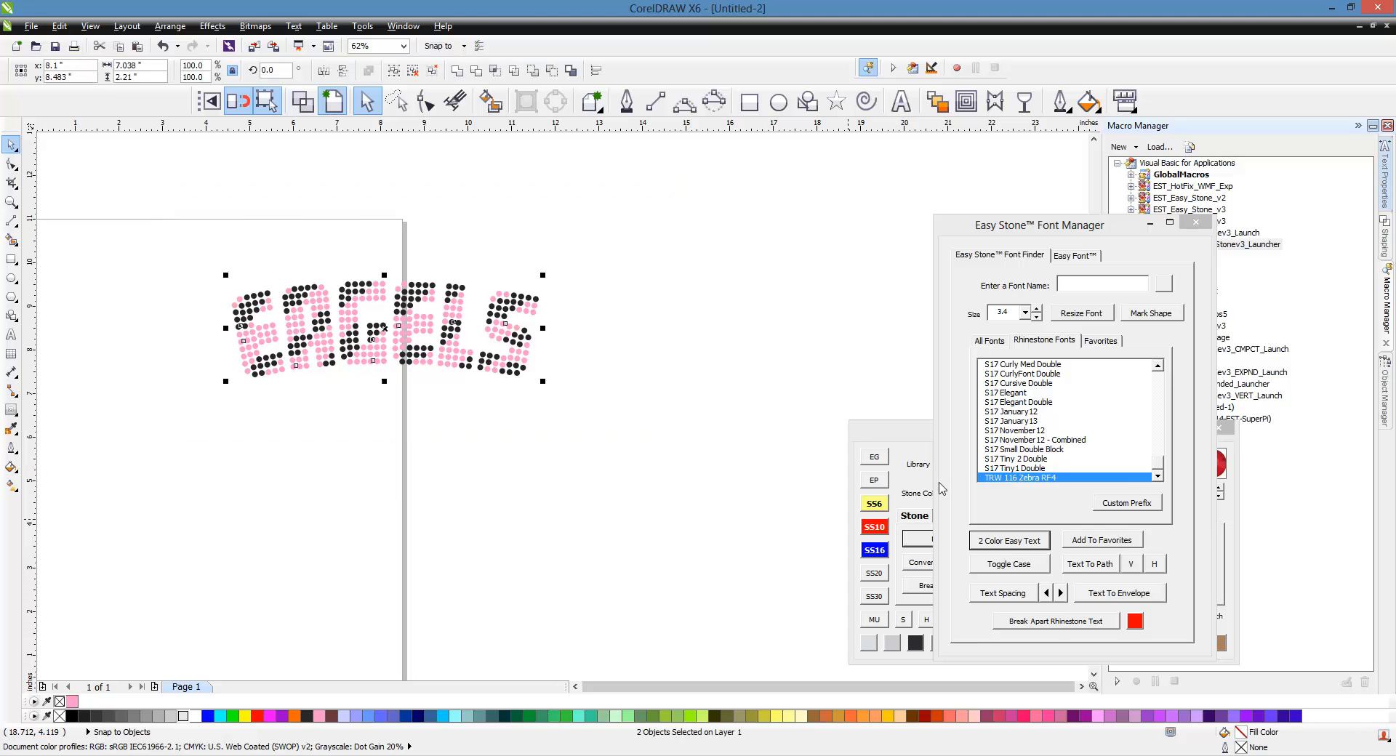
click(927, 436)
click(1022, 619)
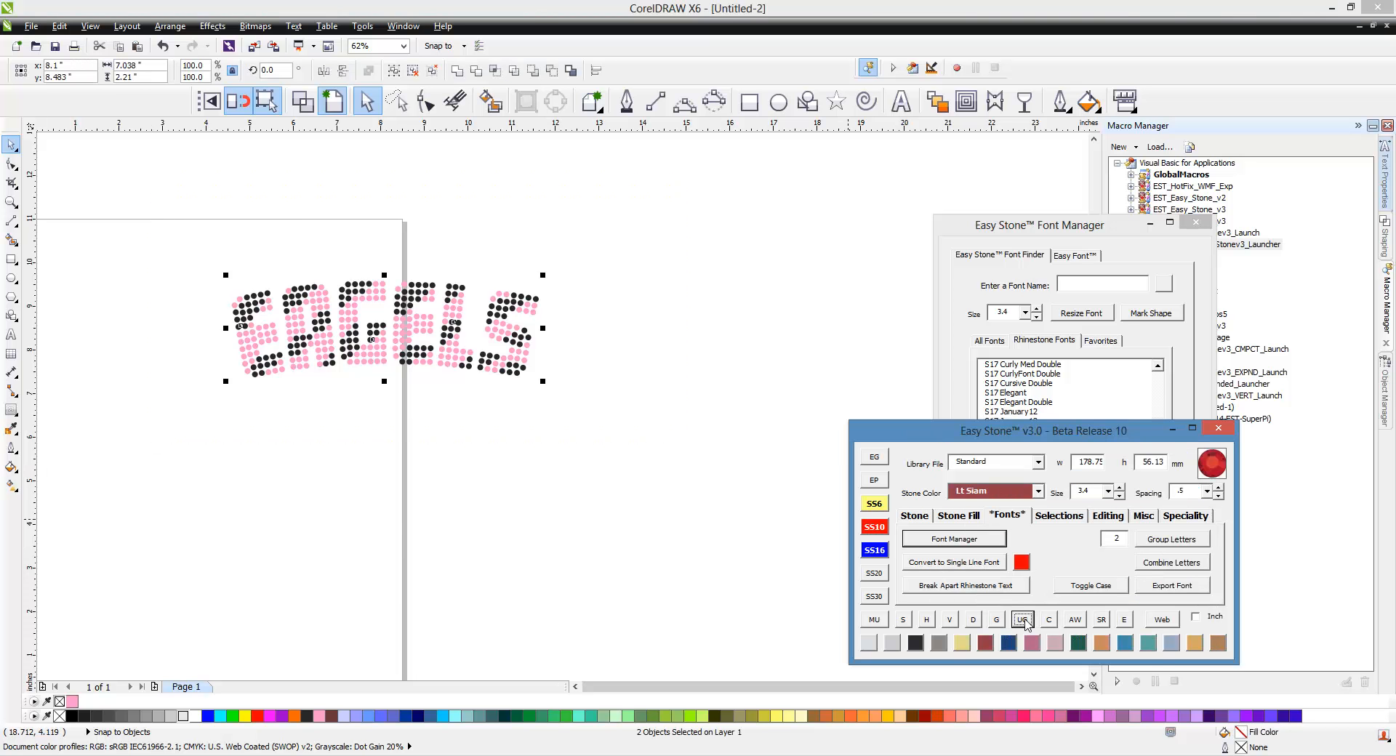
click(670, 420)
click(474, 344)
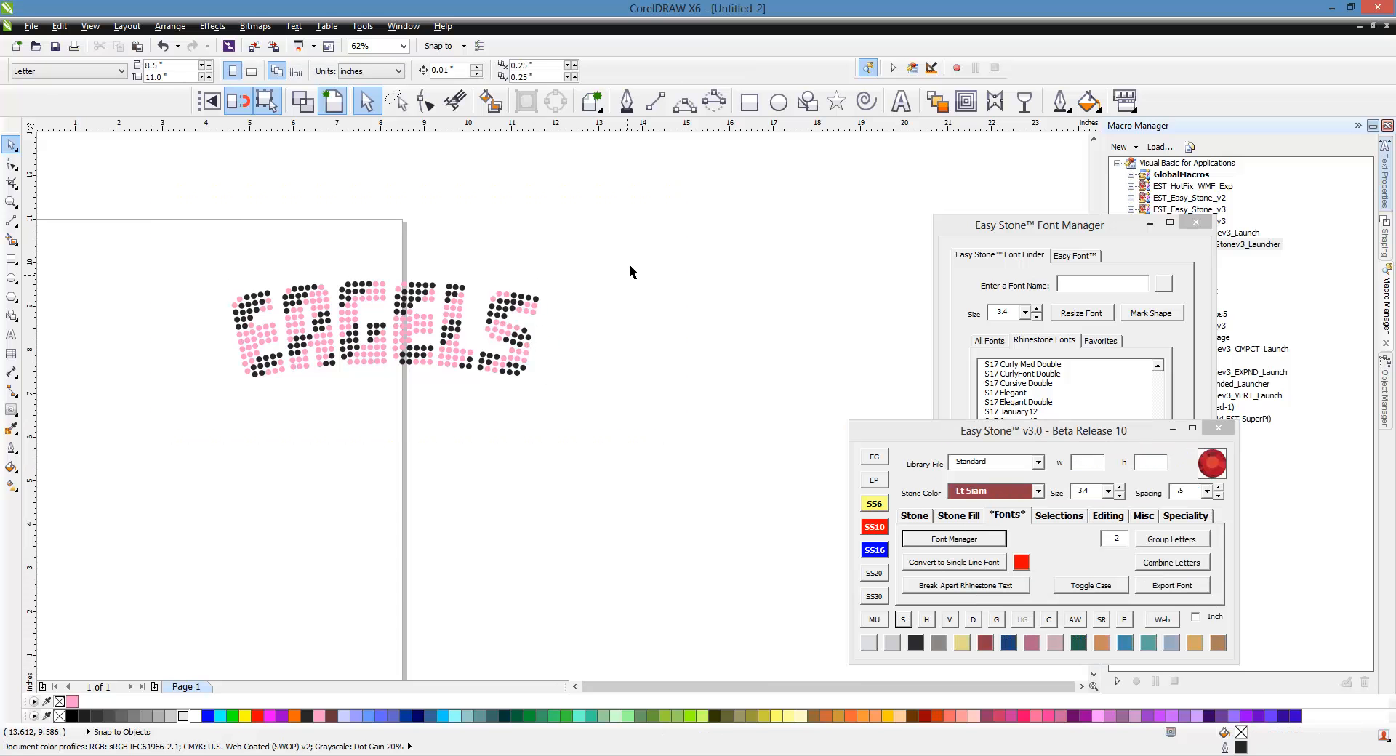
drag(640, 240, 219, 416)
click(225, 415)
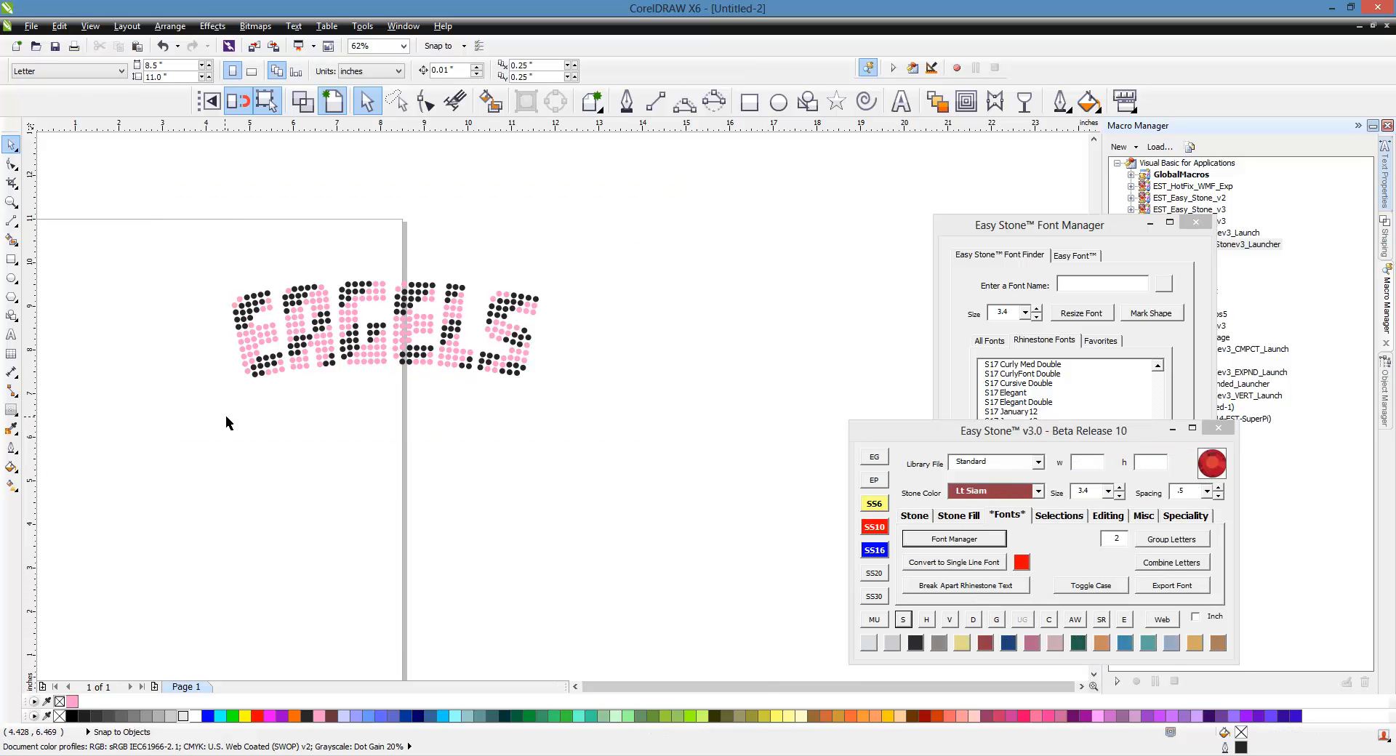
click(248, 346)
scroll(224, 347, up, 1)
scroll(268, 338, down, 1)
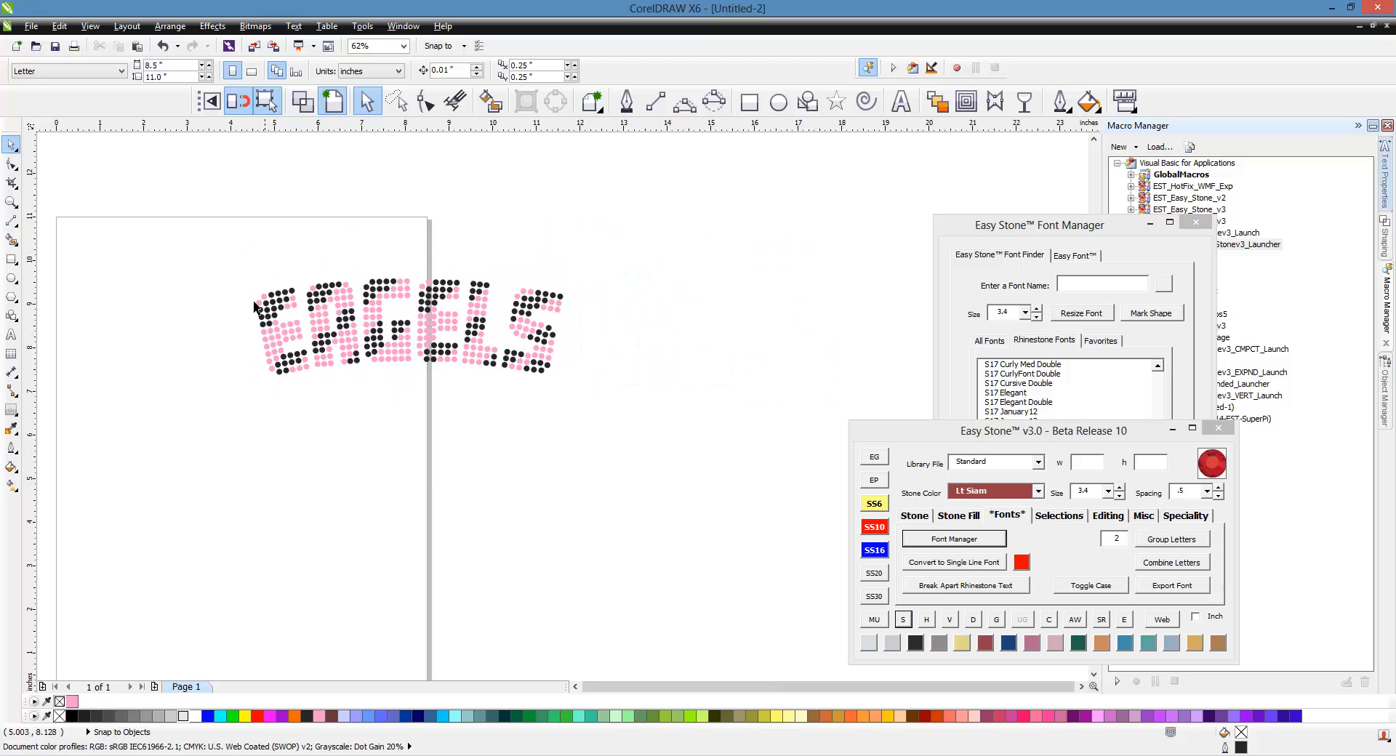
drag(205, 229, 713, 491)
click(1026, 227)
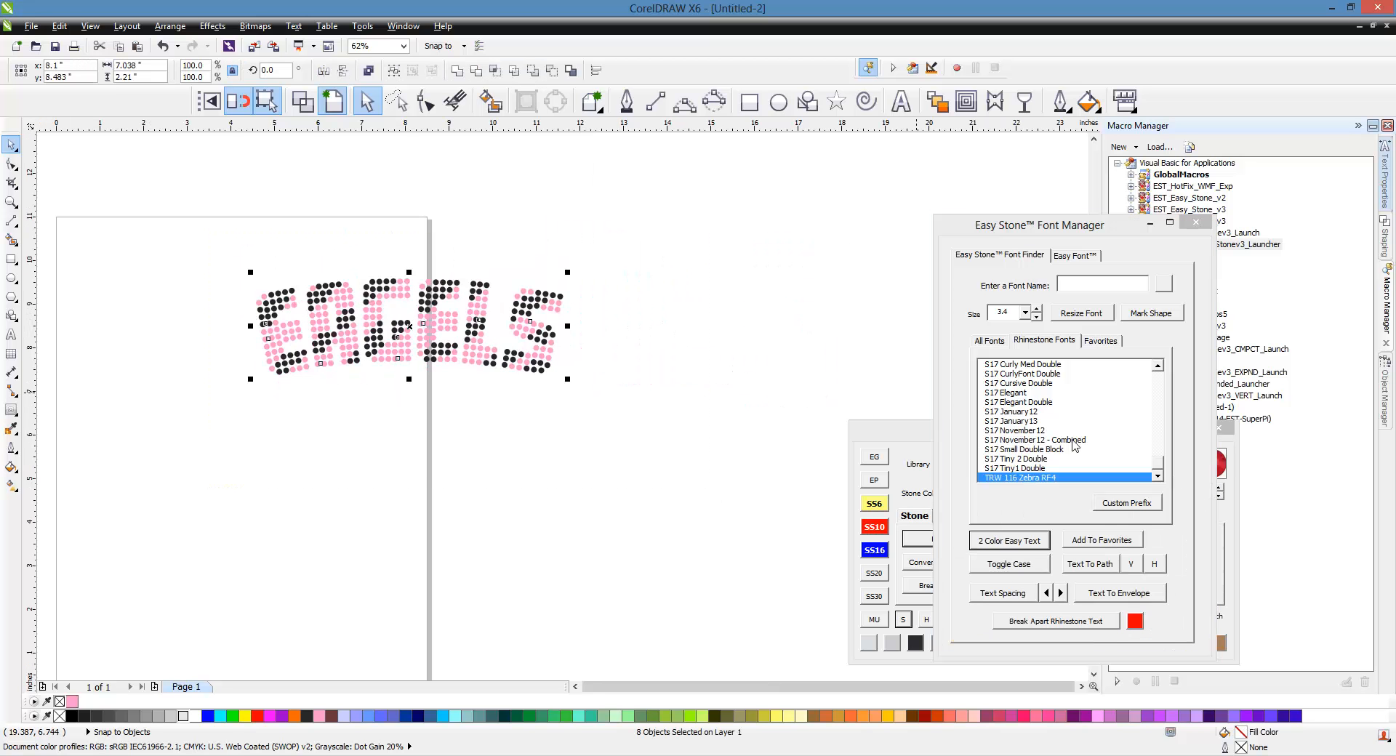
click(1055, 621)
Step: Resize the EAGELS stones at size 3.4
drag(643, 238, 205, 430)
click(1085, 316)
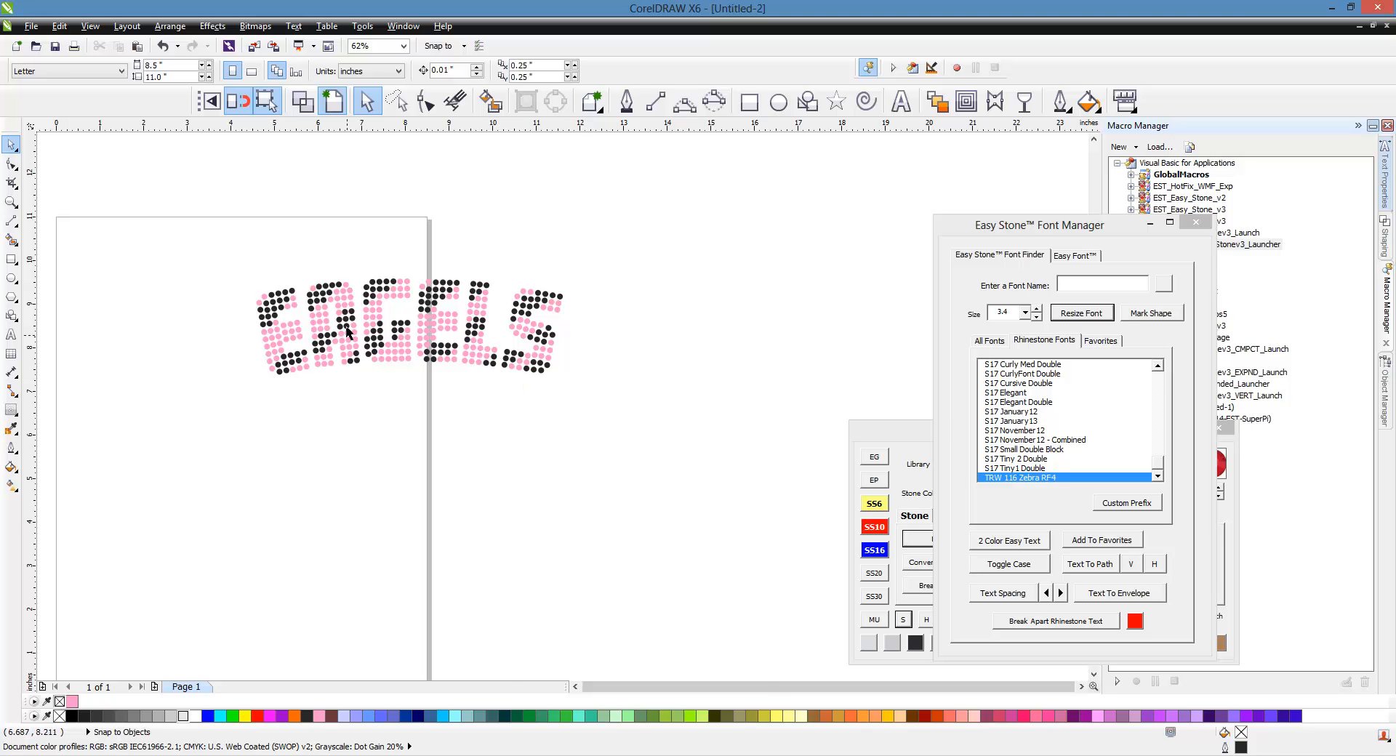
scroll(349, 314, up, 2)
Step: Select all stones and apply the AW stone view on a black background
drag(848, 205, 124, 515)
click(872, 446)
click(1074, 619)
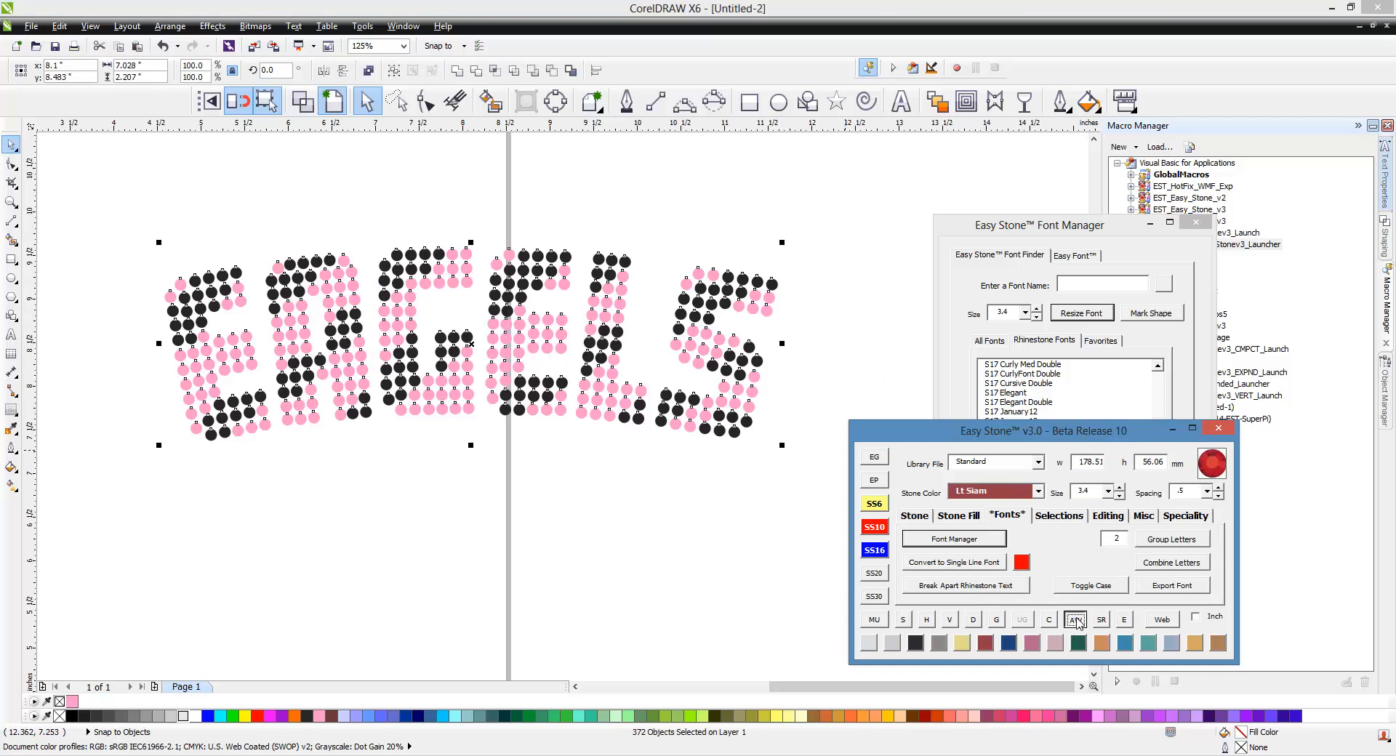
click(669, 643)
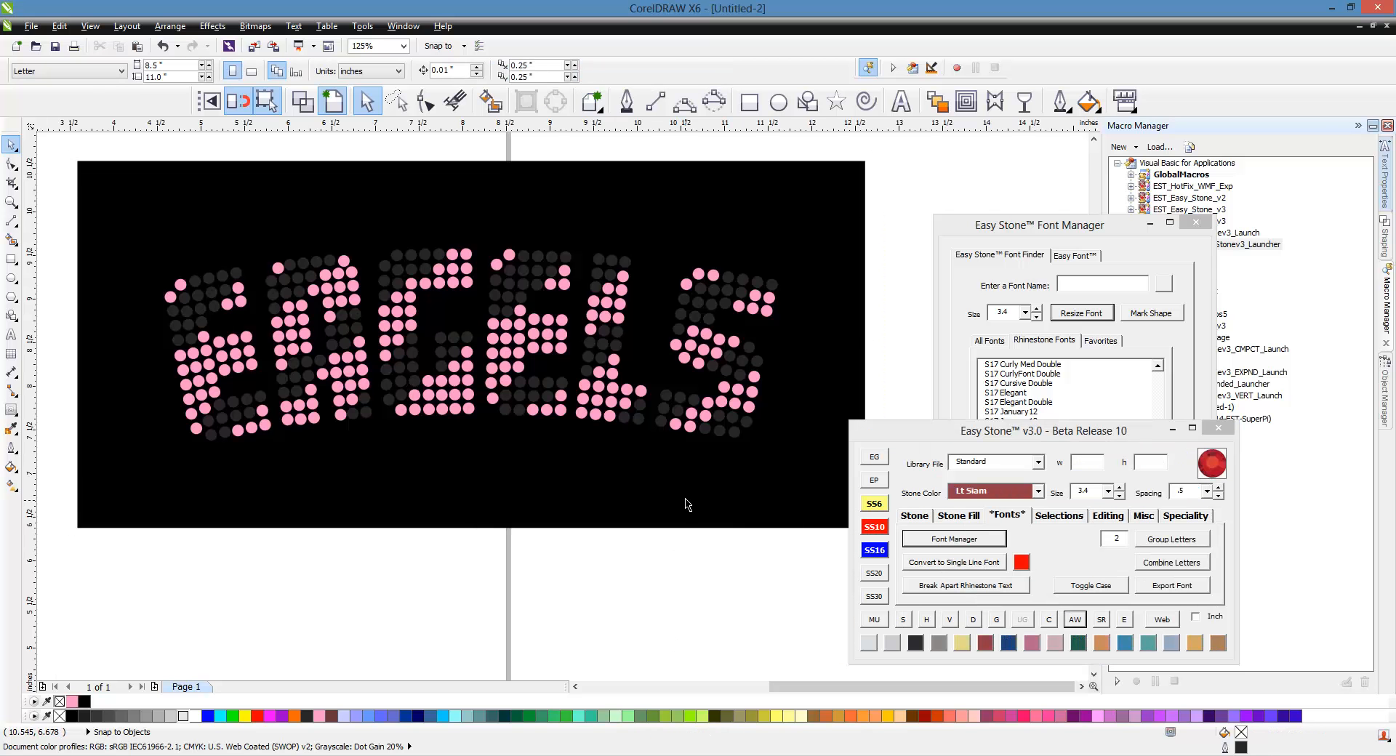
Step: Select one black stone, mark all matching stones and recolor them Crystal
click(678, 399)
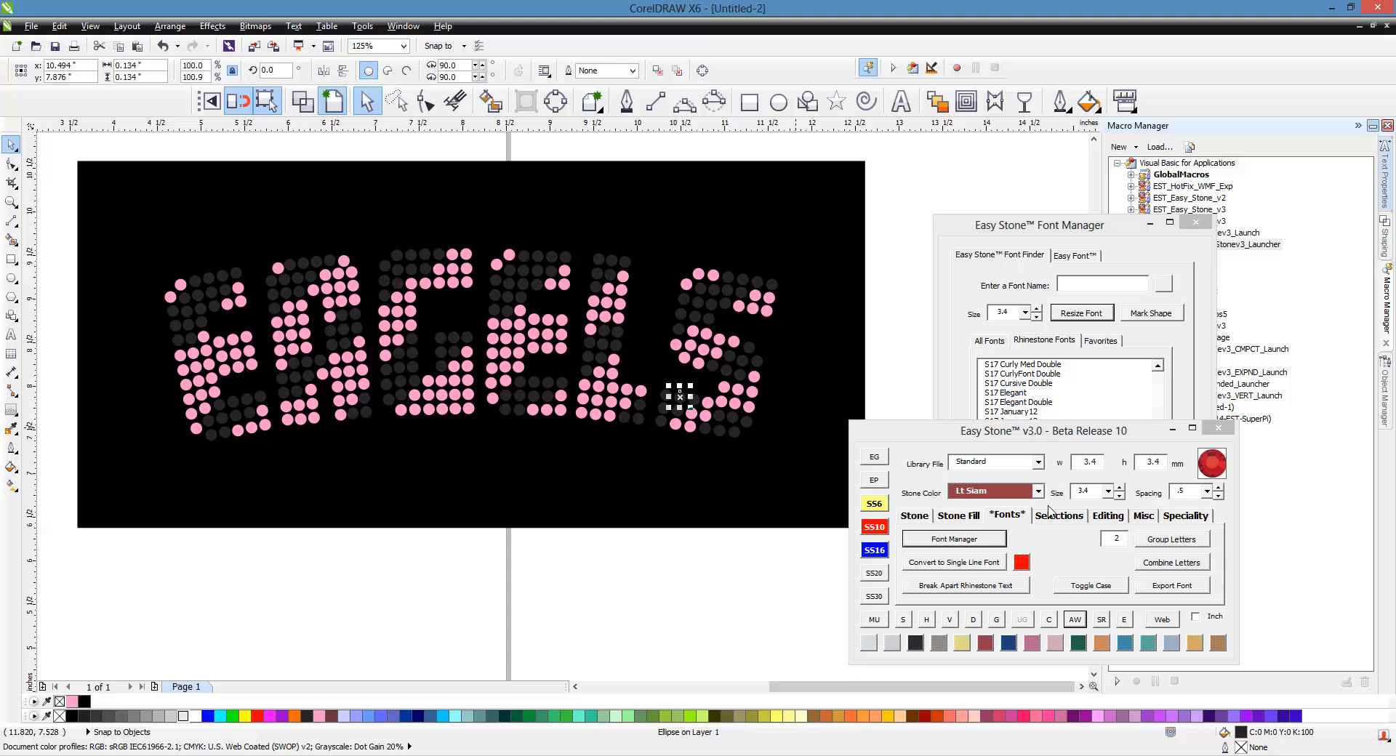
click(1051, 515)
click(979, 540)
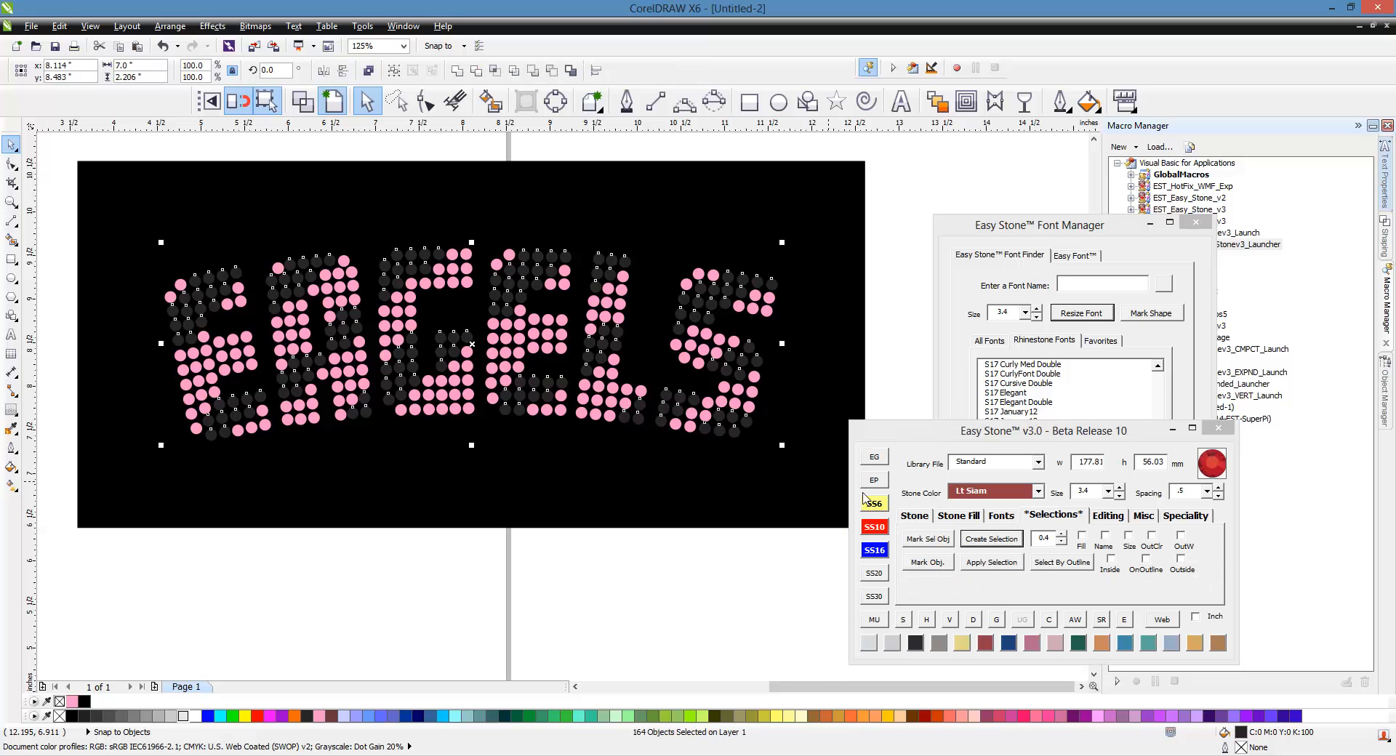
click(623, 632)
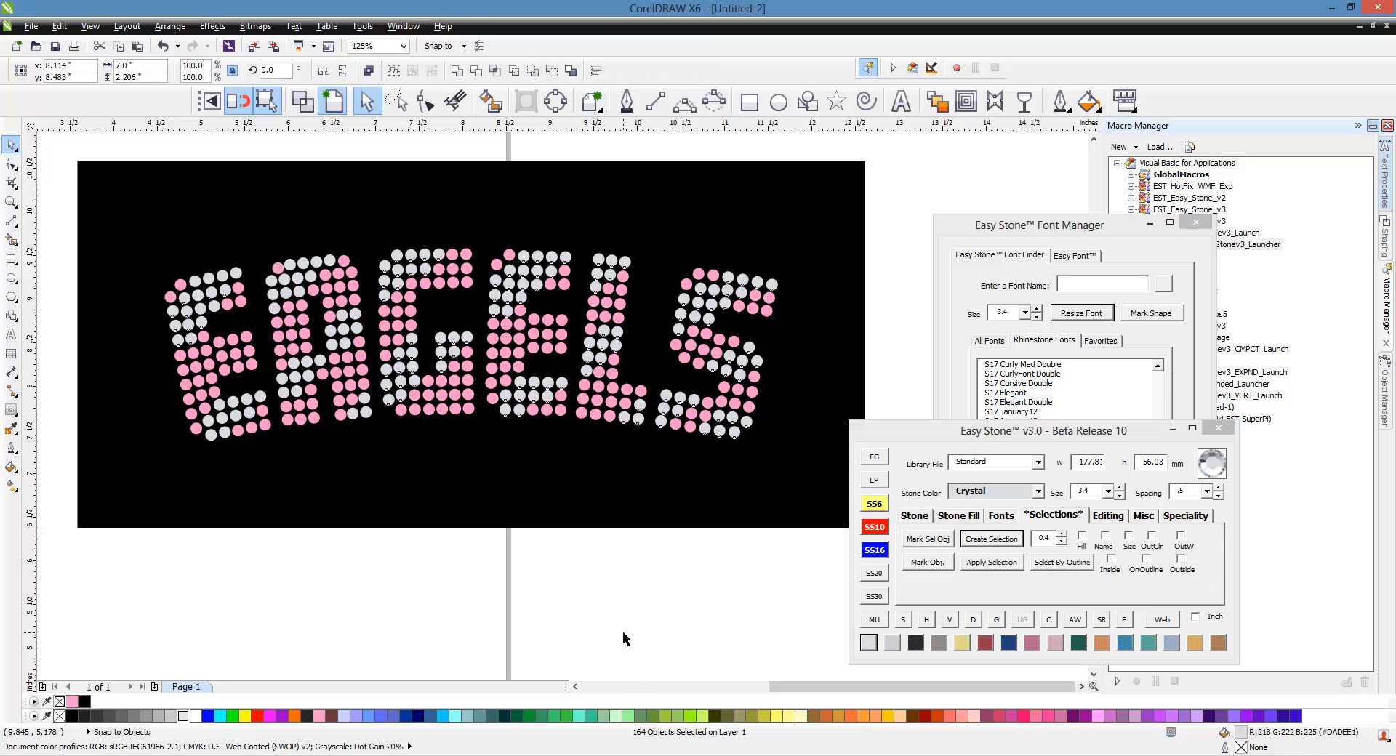
scroll(579, 529, down, 2)
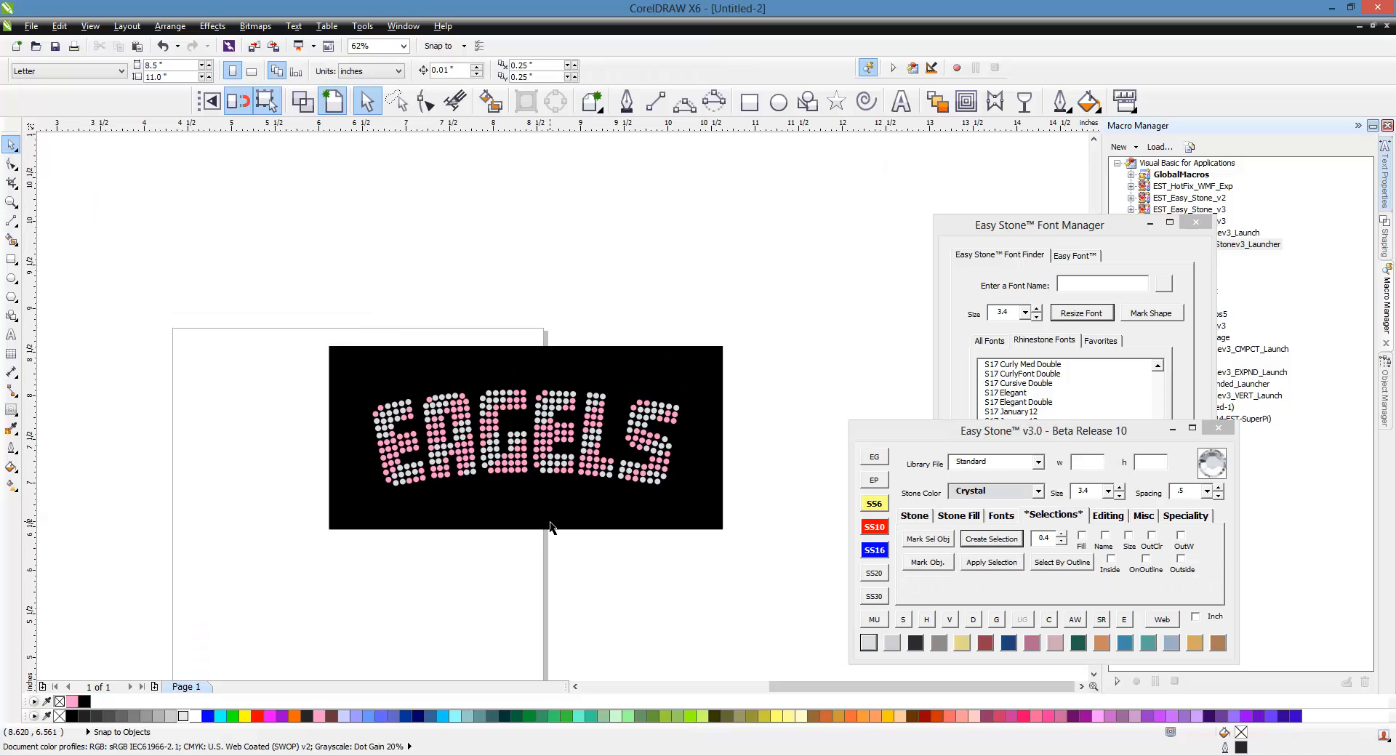
scroll(551, 528, up, 2)
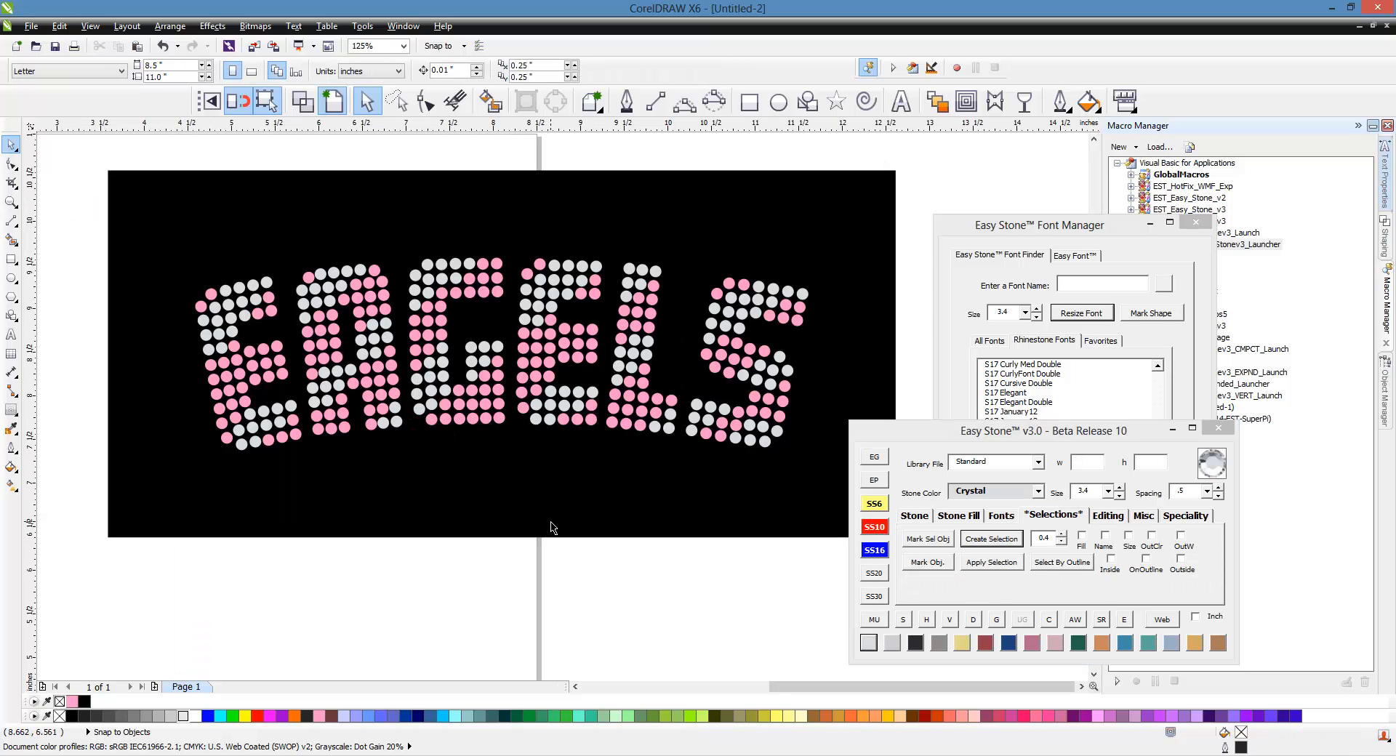